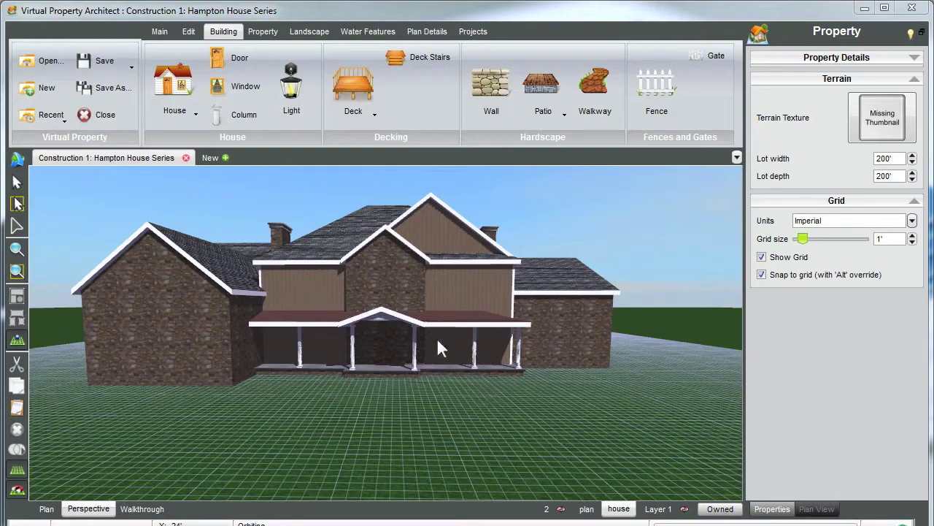
middle_click_drag(439, 329, 392, 319)
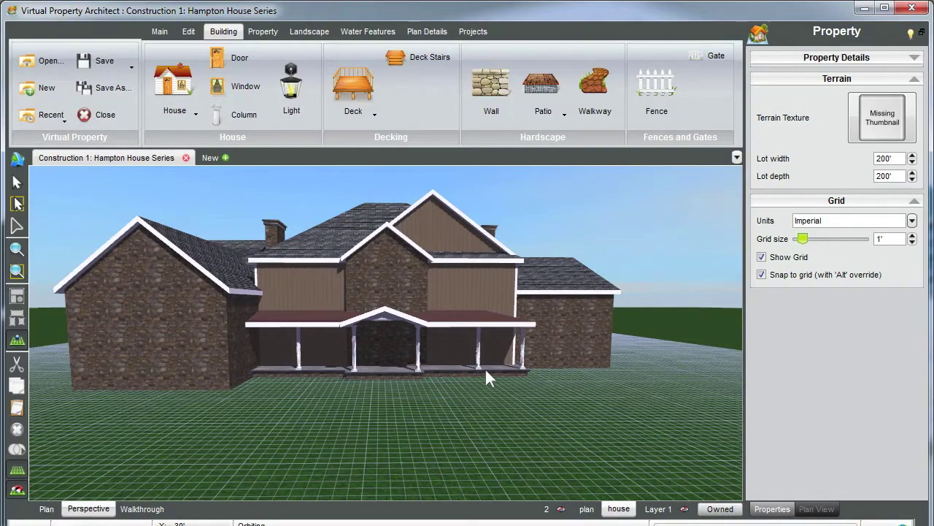
left_click_drag(487, 376, 467, 374)
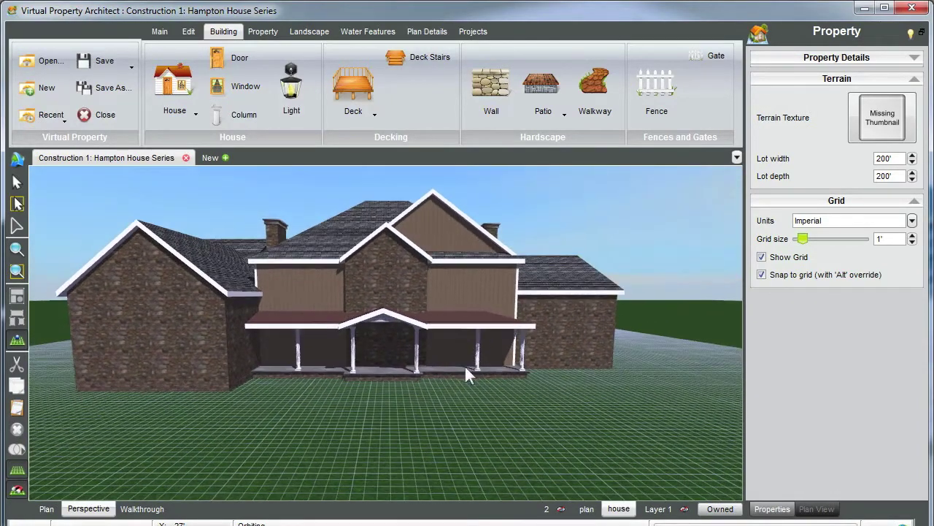
left_click_drag(390, 288, 404, 306)
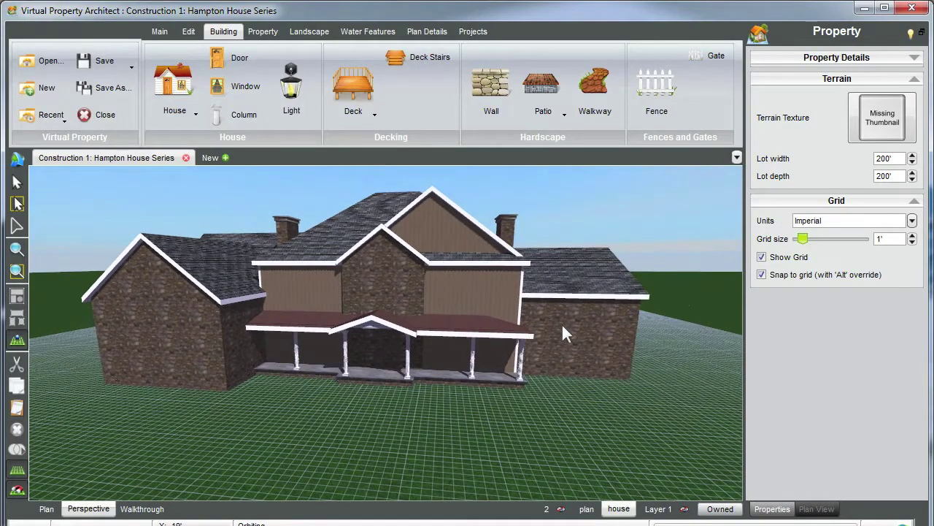
left_click_drag(434, 300, 412, 295)
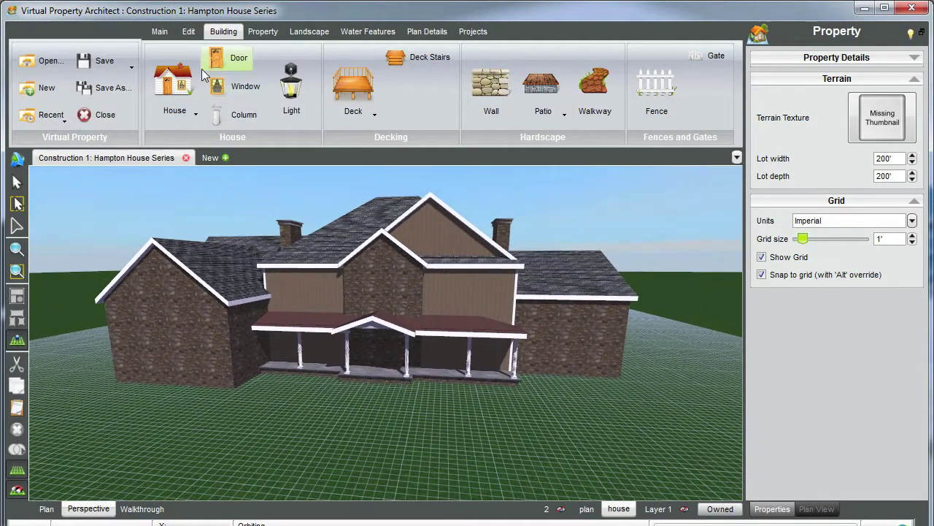
Step: Select all the objects of the house and combine them into a single group
left_click(187, 32)
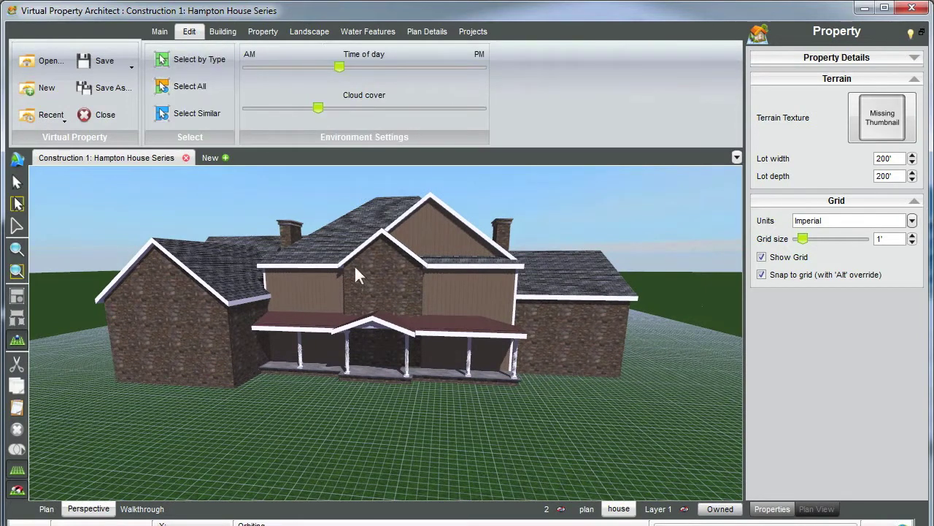
key("ctrl+a")
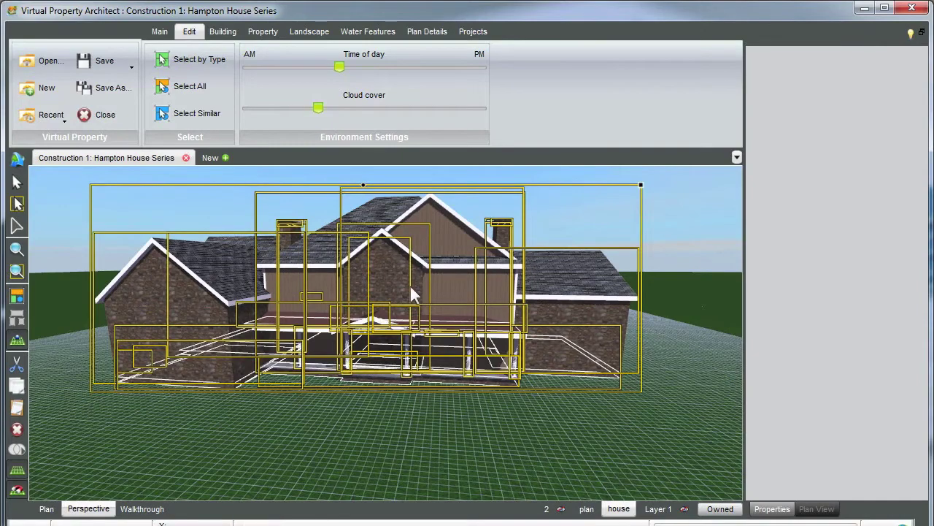
left_click_drag(410, 287, 408, 312)
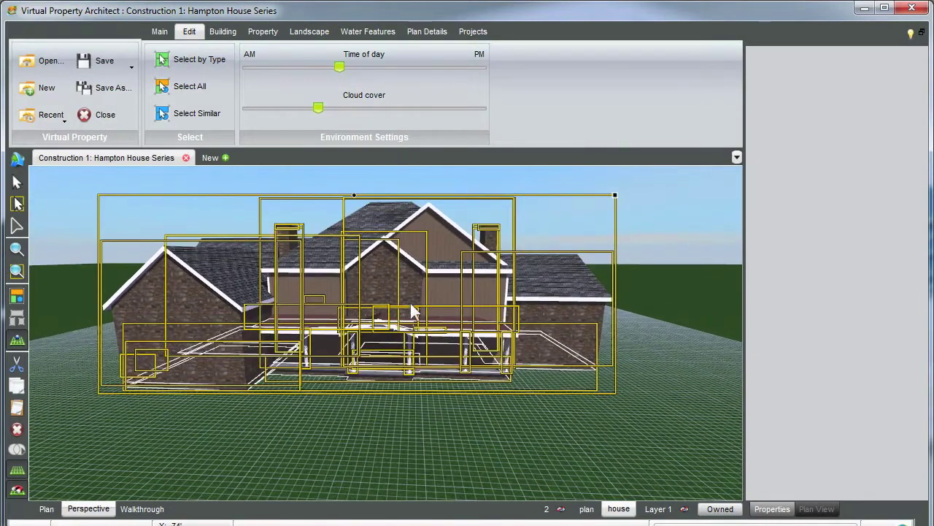
left_click(17, 296)
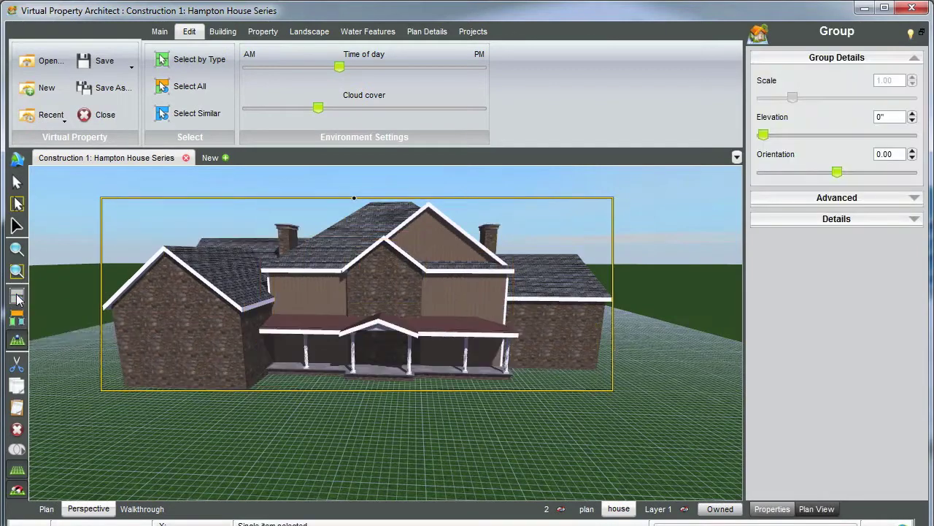
Step: Raise the grouped house to an elevation of 2' and deselect it
middle_click_drag(392, 328, 406, 314)
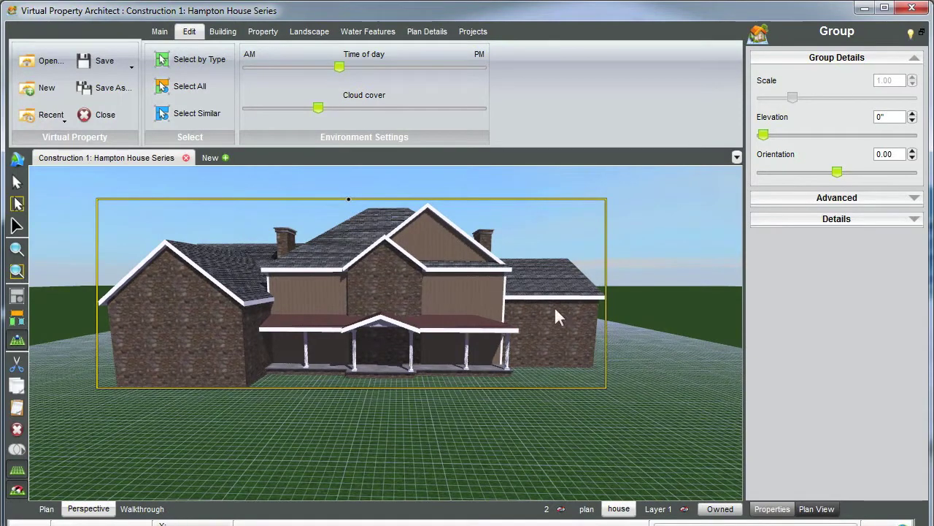
left_click_drag(892, 119, 850, 121)
type("2")
key("Return")
left_click(633, 232)
Step: Ungroup the raised house into its separate objects and clear the selection
middle_click_drag(402, 328, 394, 365)
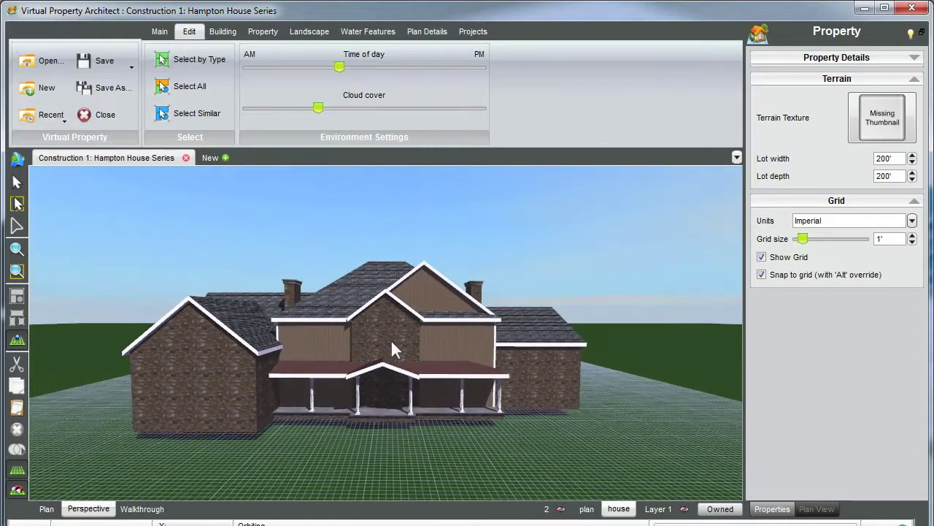
left_click(390, 350)
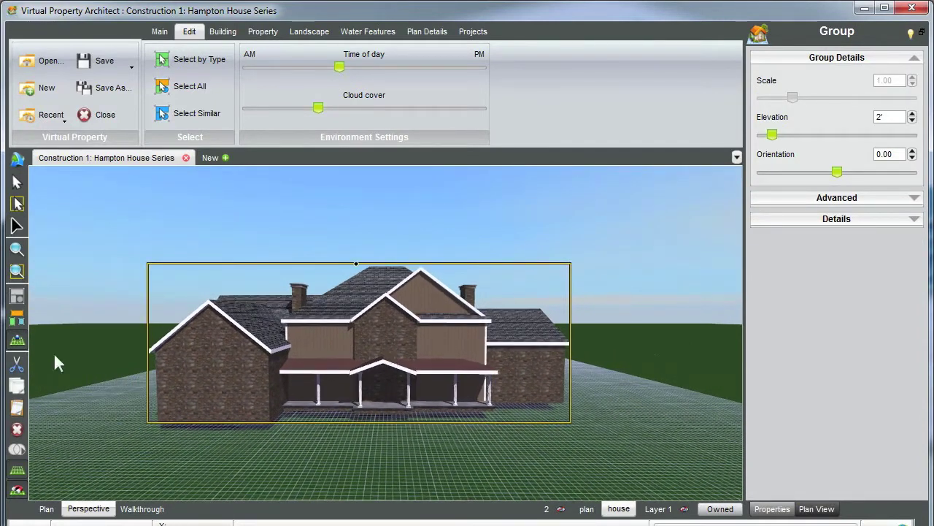
left_click(18, 320)
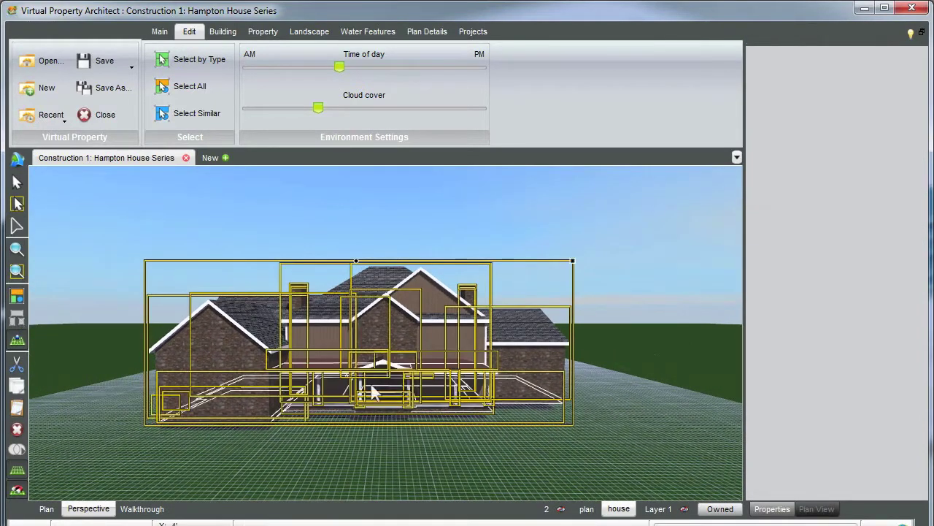
left_click(381, 210)
Step: Draw a small four-point patio, about 6' wide and 15' deep, on the lawn in front of the porch
middle_click_drag(383, 398, 337, 440)
scroll(337, 440, "down", 4)
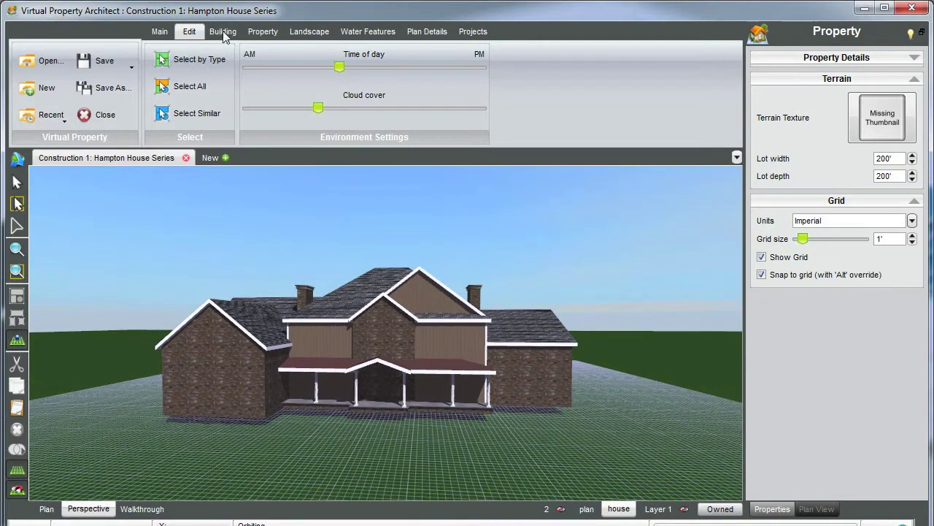
left_click(224, 32)
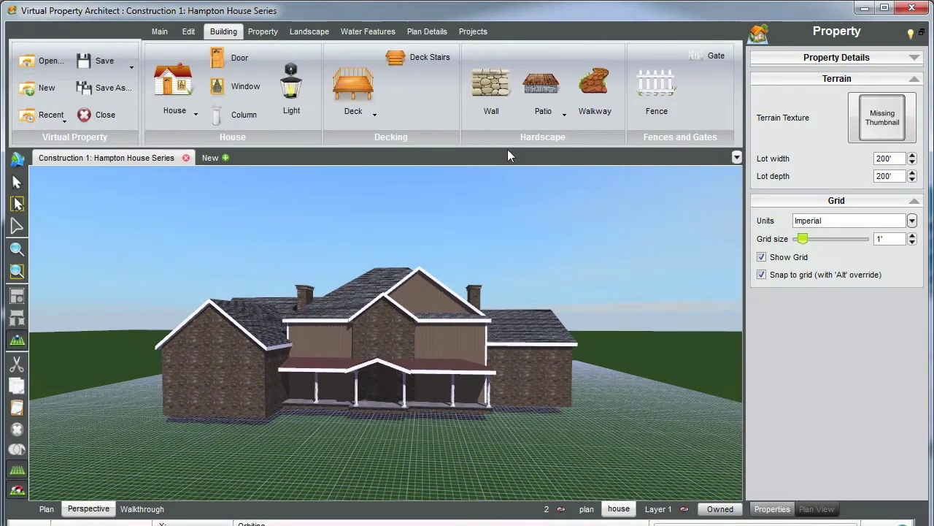
left_click(543, 89)
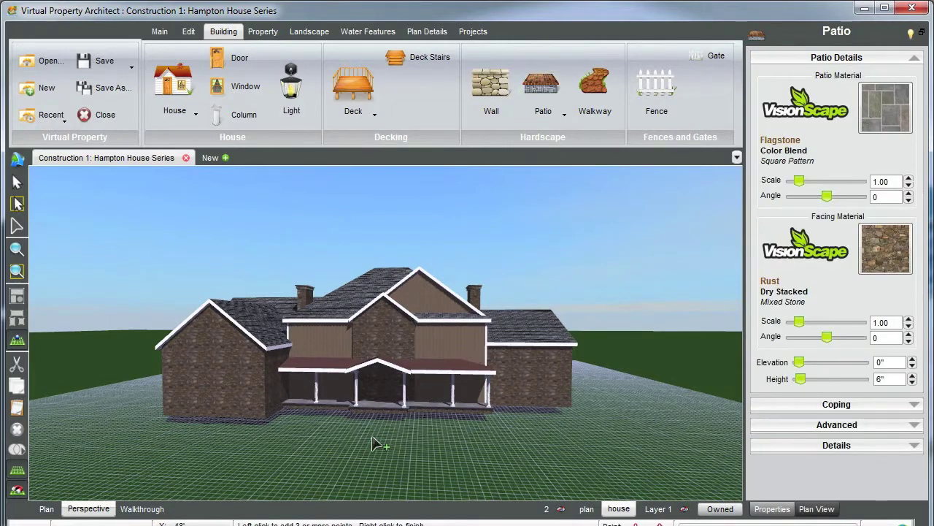
left_click(370, 441)
left_click(355, 473)
left_click(394, 475)
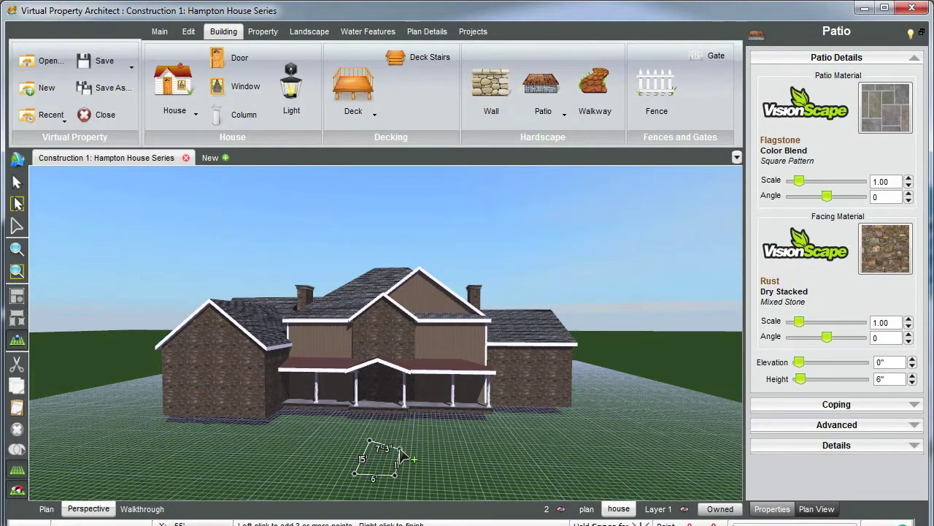
left_click(400, 448)
right_click(399, 448)
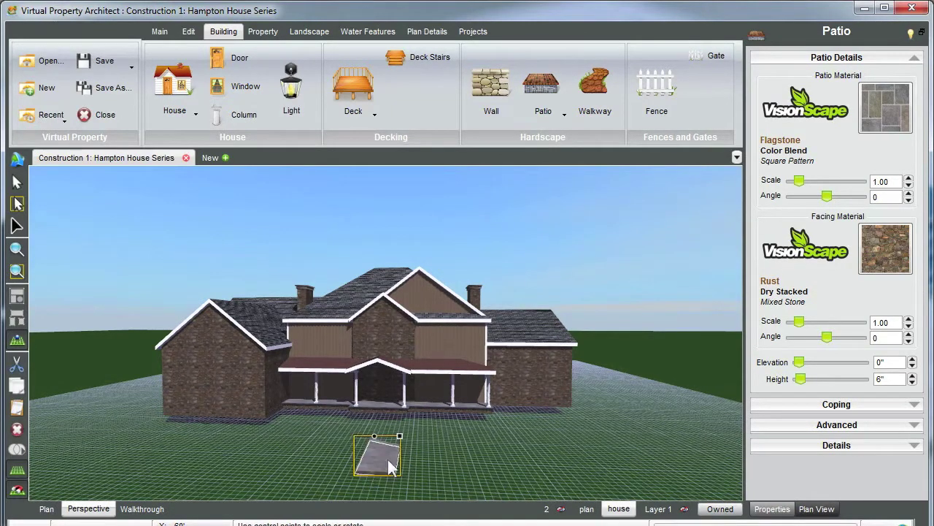
Step: Copy the gabled stone wing nearest the viewer, beside the front porch
key("z")
mouse_move(424, 379)
middle_mouse_down()
mouse_move(445, 402)
mouse_move(479, 402)
mouse_move(416, 381)
middle_mouse_up()
scroll(341, 303, "down", 1)
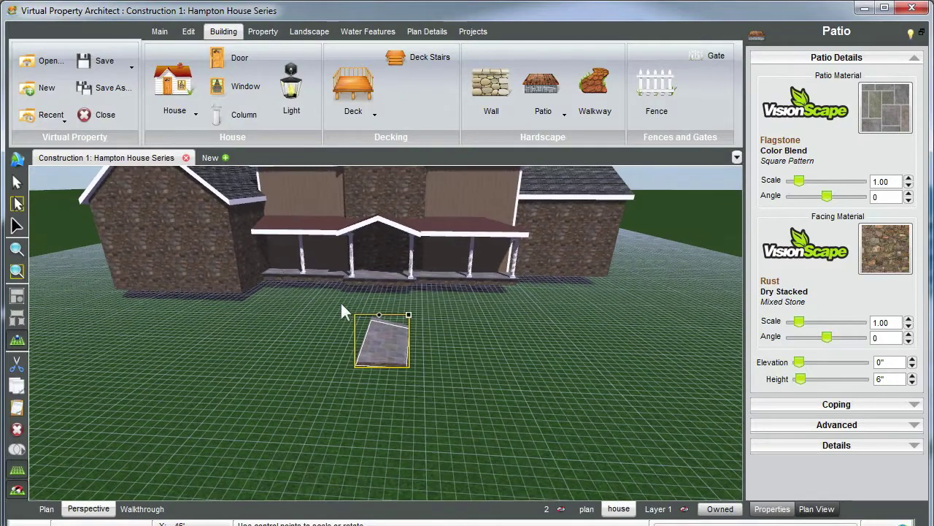
left_click(221, 233)
scroll(328, 276, "down", 2)
middle_click_drag(320, 273, 285, 259)
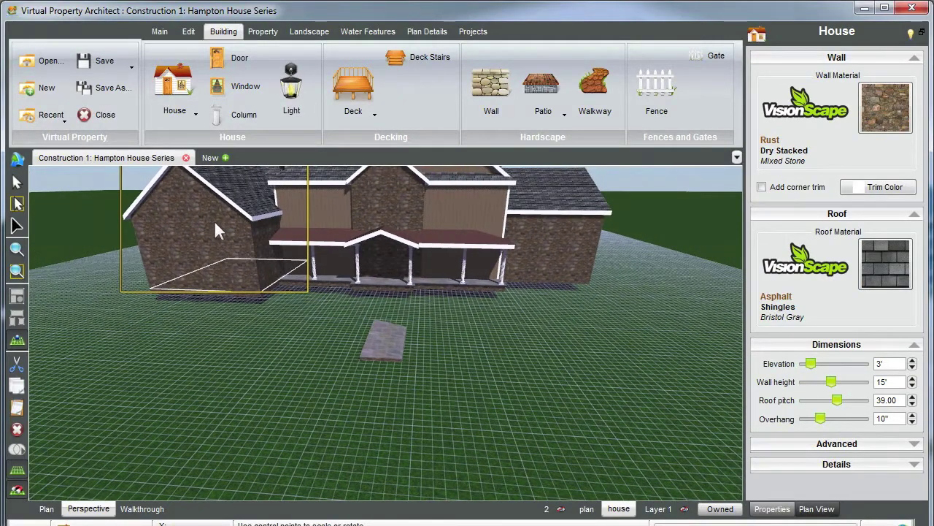
scroll(215, 233, "down", 2)
middle_click_drag(214, 233, 217, 237)
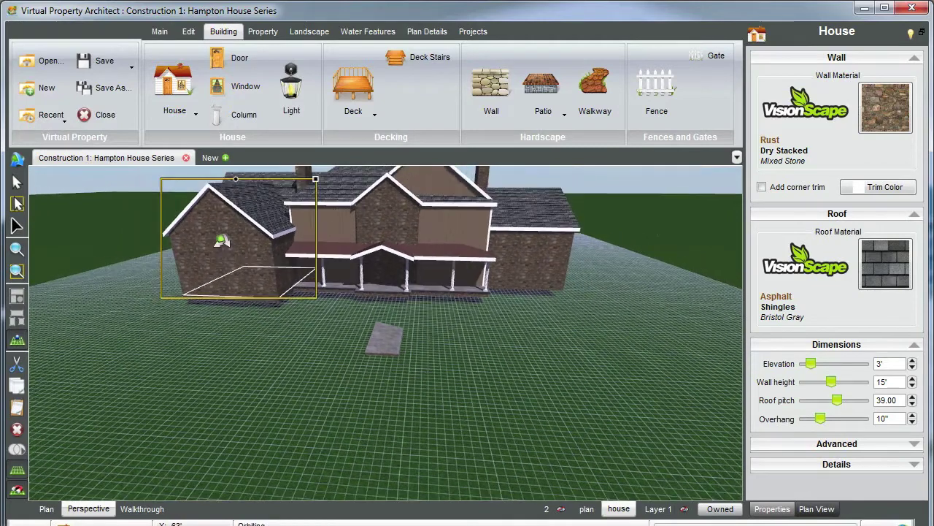
right_click(221, 240)
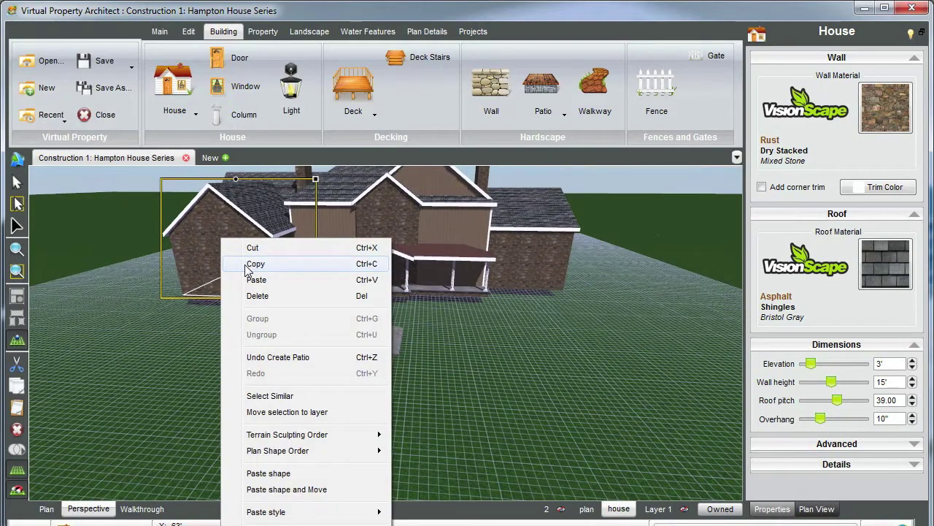
left_click(248, 264)
Step: Apply the copied wing's footprint and location to the small patio with Paste shape and Move
scroll(389, 334, "up", 3)
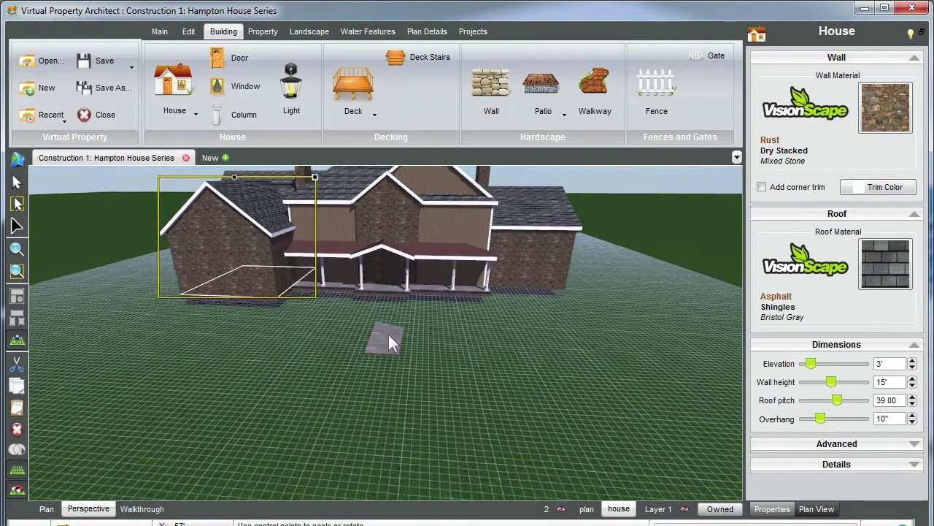
left_click(388, 335)
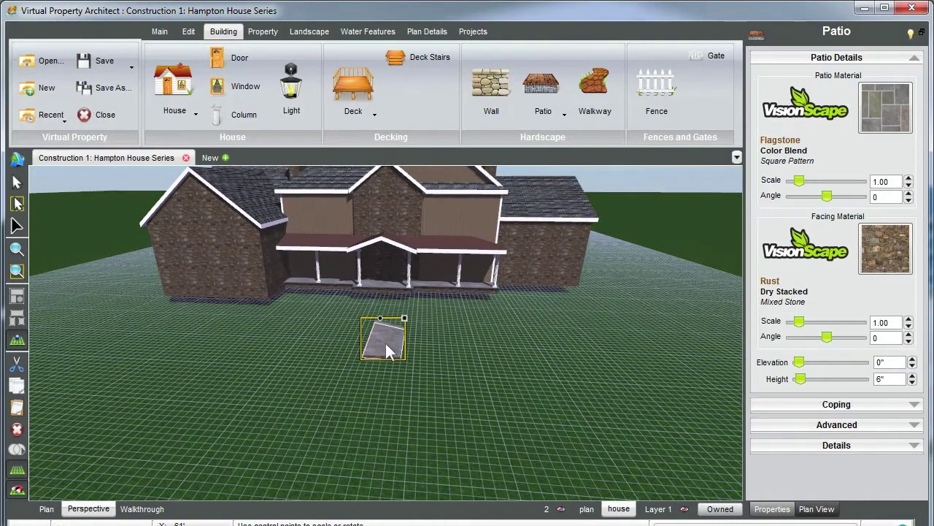
right_click_drag(386, 344, 388, 343)
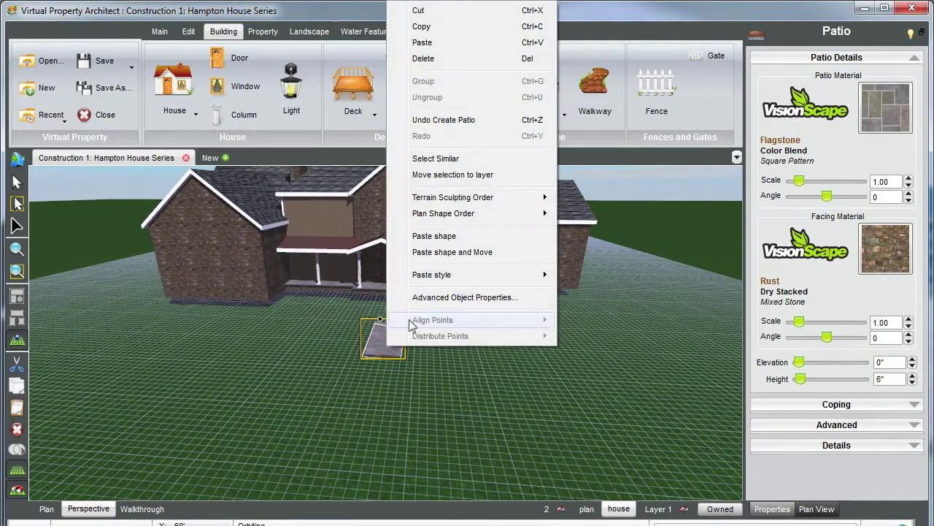
left_click(440, 252)
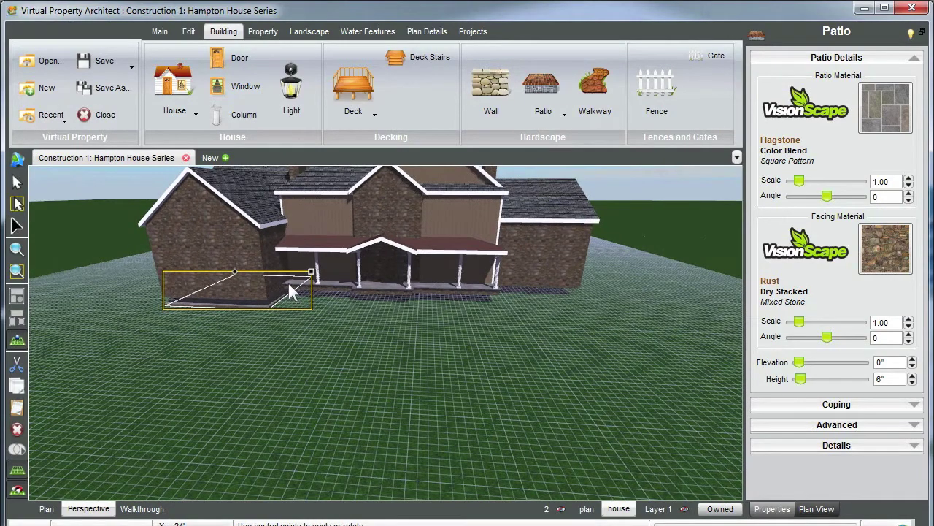
Step: Set the height of the patio under the gabled stone wing to 2'
key("z")
middle_click_drag(474, 374, 439, 365)
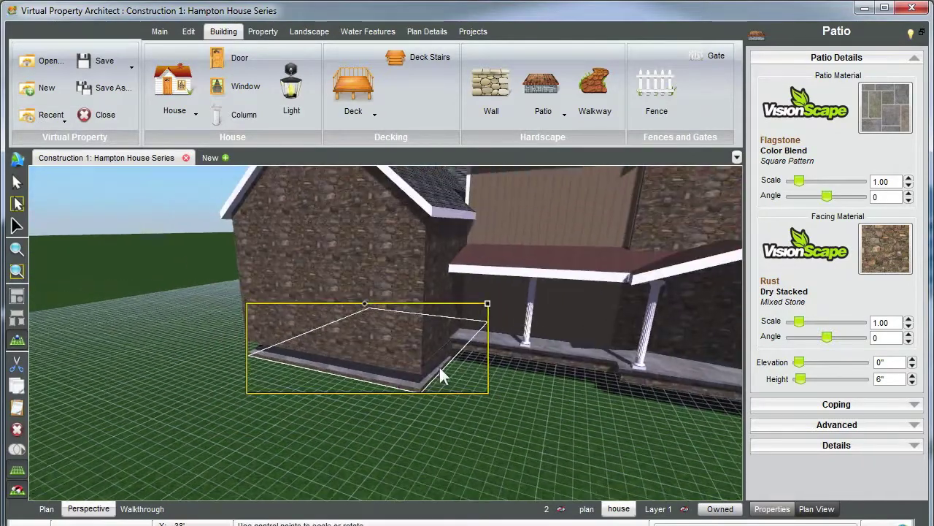
left_click(406, 250)
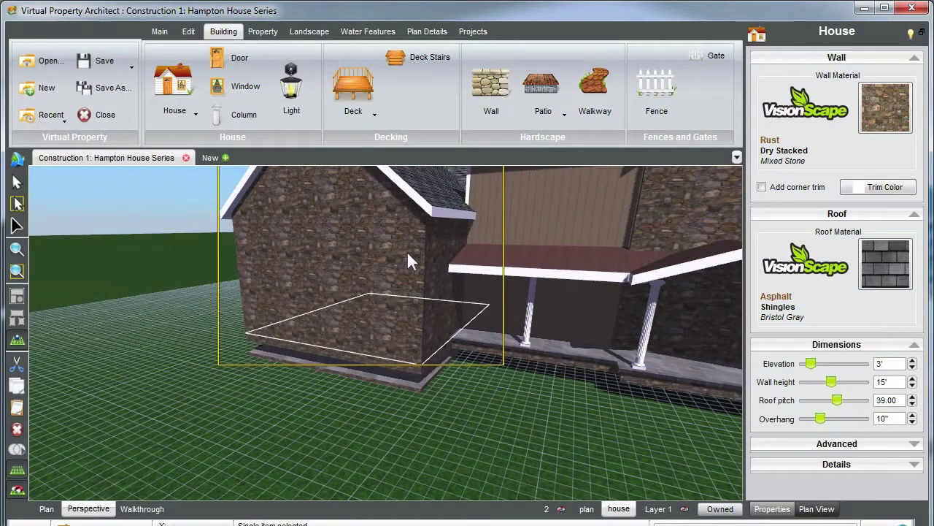
left_click(406, 391)
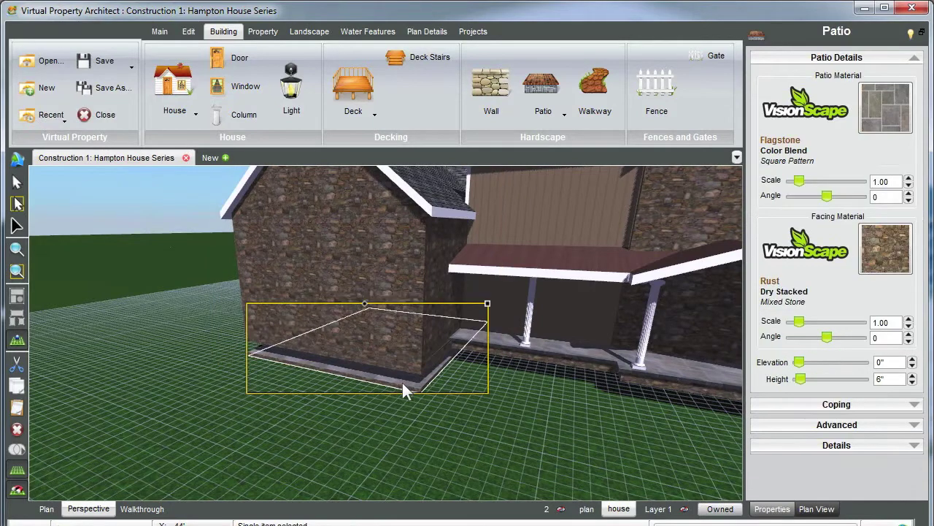
double_click(891, 379)
type("2'")
key("Return")
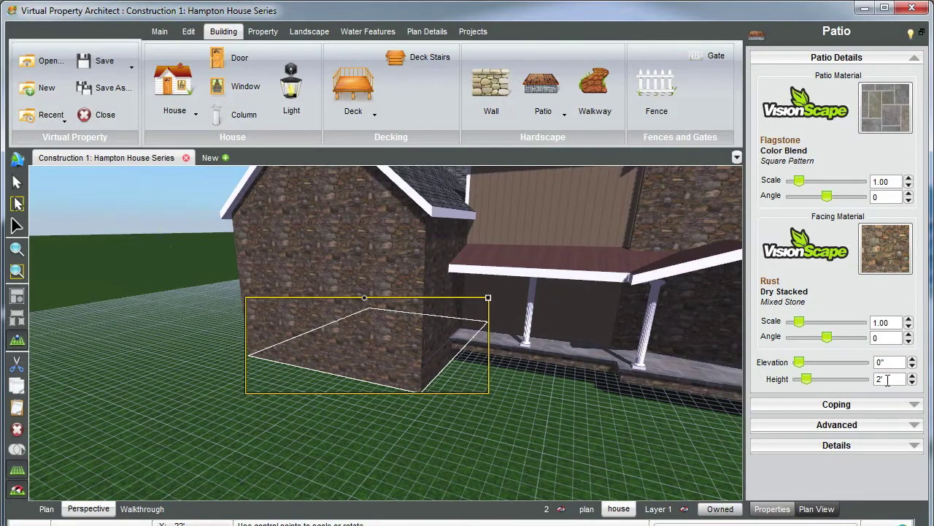
Step: Change the facing material of the patio under the gabled stone wing to Rockery Mountain-face
middle_click_drag(419, 372, 448, 350)
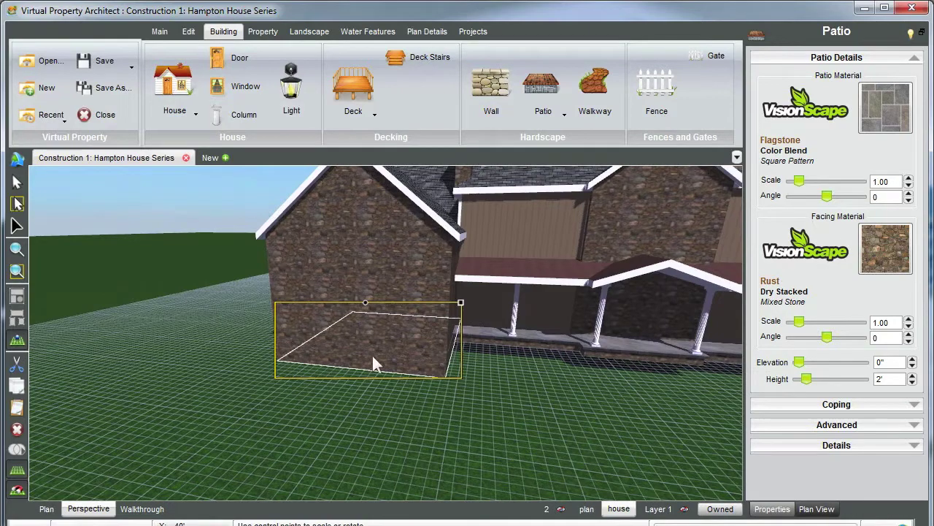
left_click(878, 243)
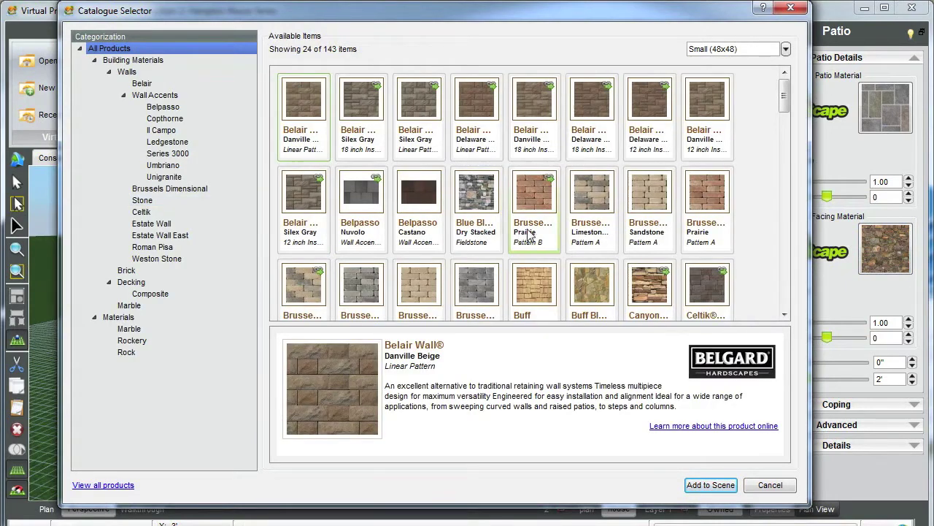
left_click(587, 223)
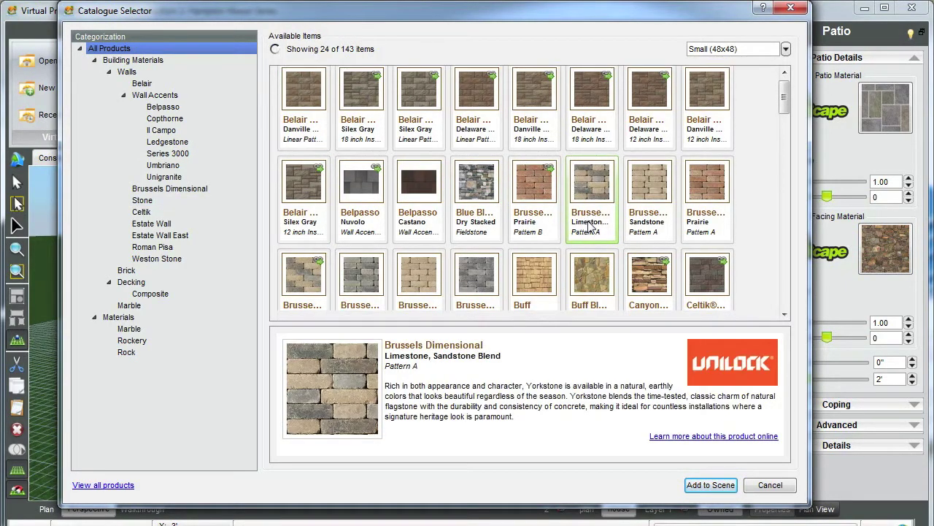
scroll(588, 226, "down", 10)
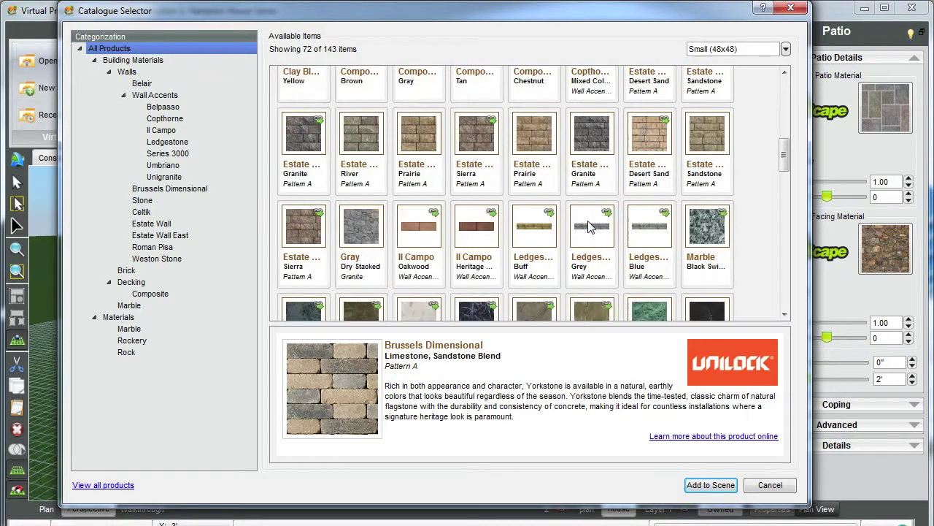
scroll(589, 226, "down", 5)
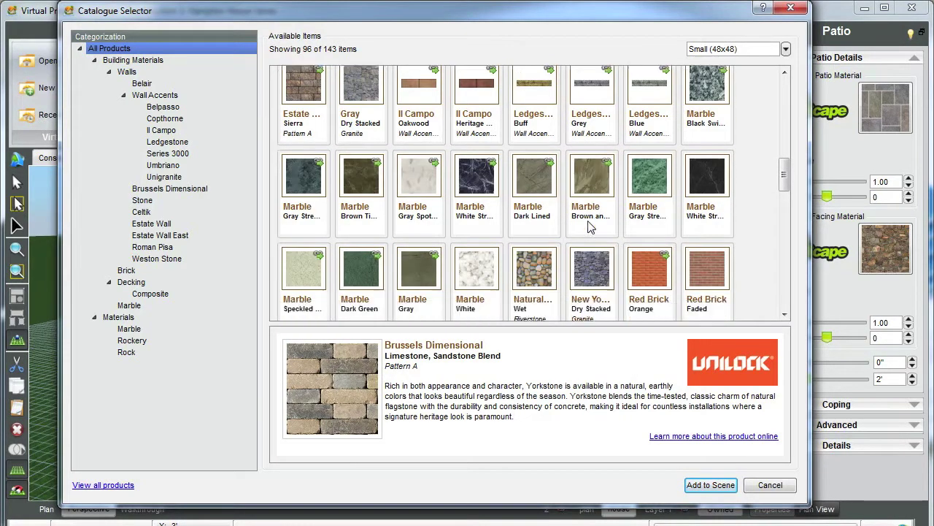
scroll(590, 227, "down", 2)
scroll(590, 227, "down", 6)
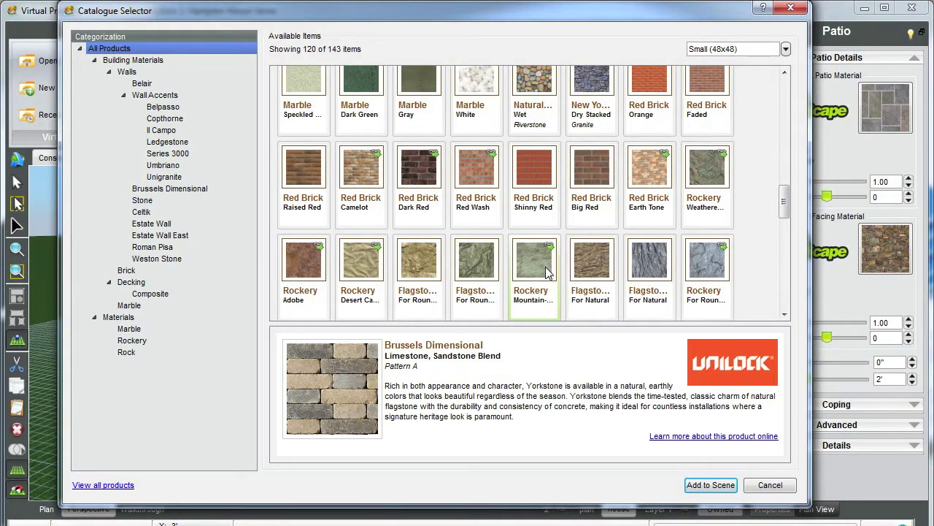
left_click(544, 272)
scroll(543, 272, "down", 1)
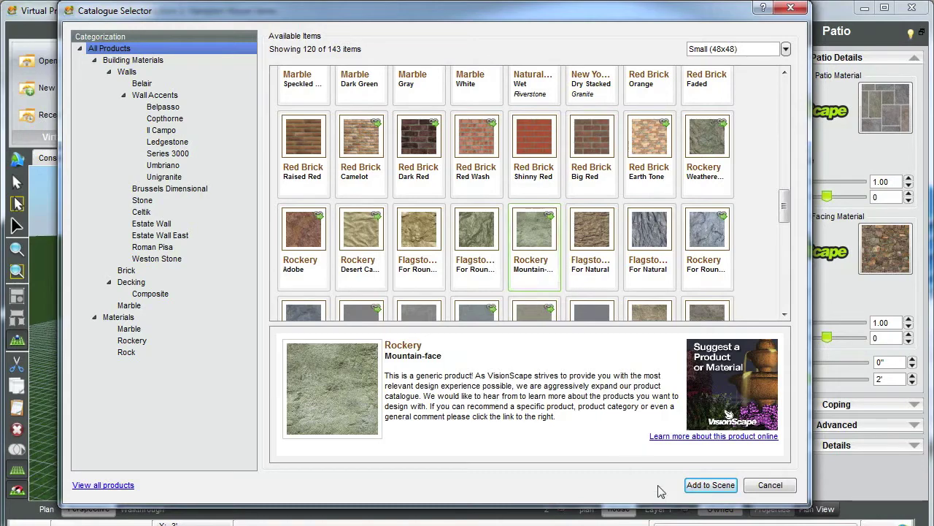
left_click(700, 486)
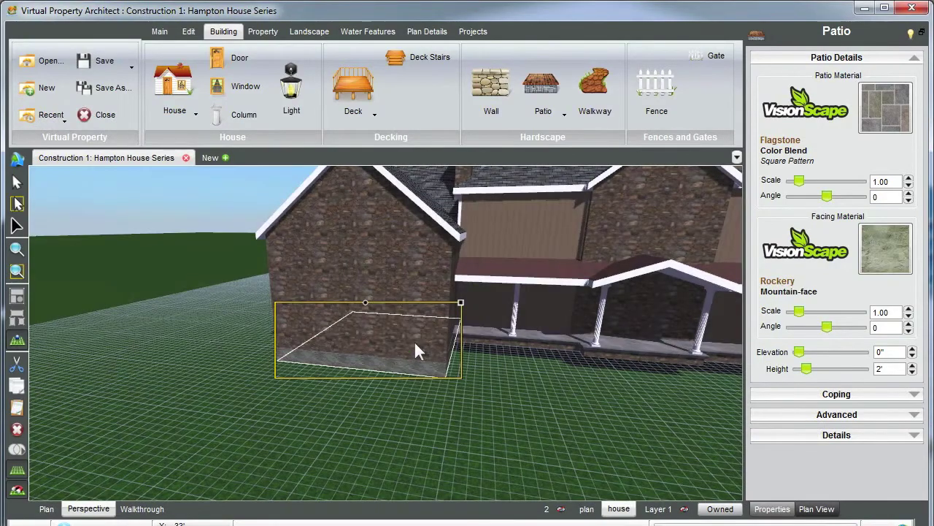
Step: Duplicate the gabled wing's foundation patio and place the copy on the lawn in front of the house
middle_click_drag(413, 358, 527, 357)
middle_click_drag(526, 295, 592, 416)
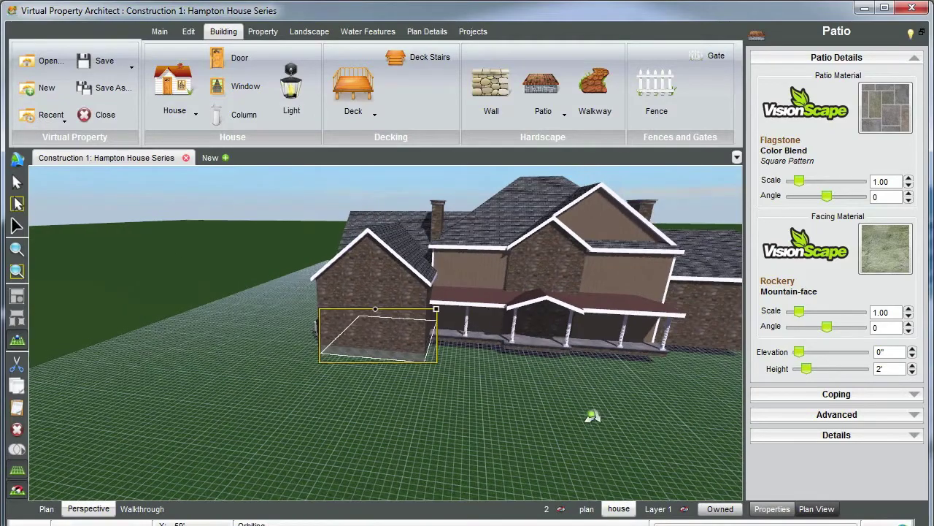
left_click(303, 203)
middle_click_drag(318, 226, 375, 274)
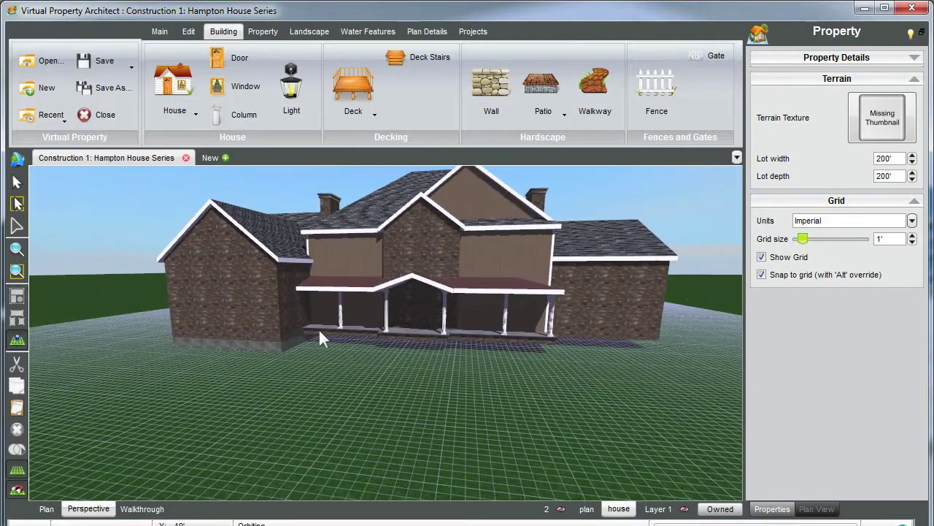
left_click(273, 351)
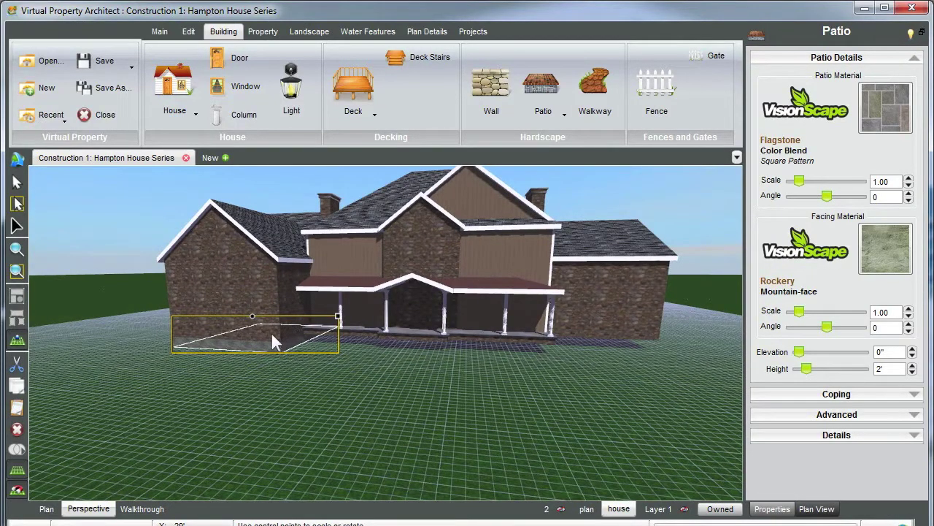
left_click_drag(270, 341, 385, 393)
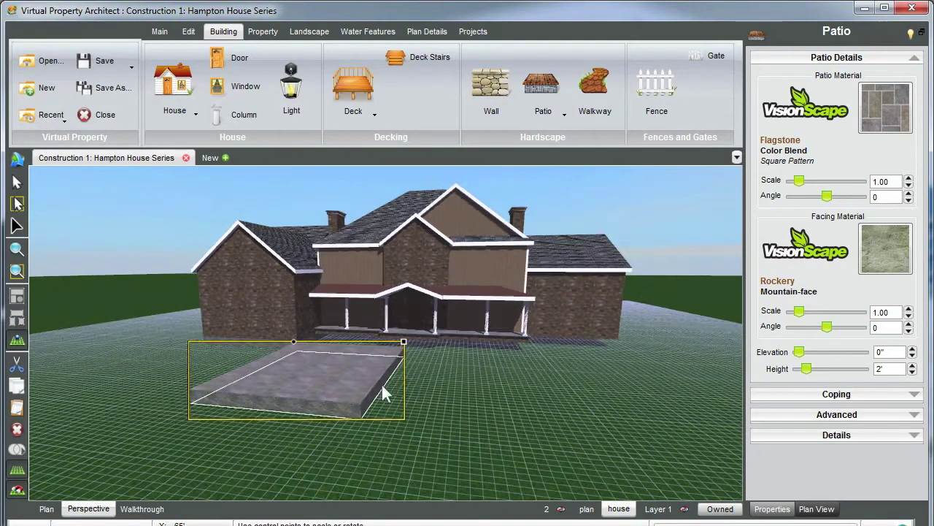
middle_click_drag(382, 386, 391, 368)
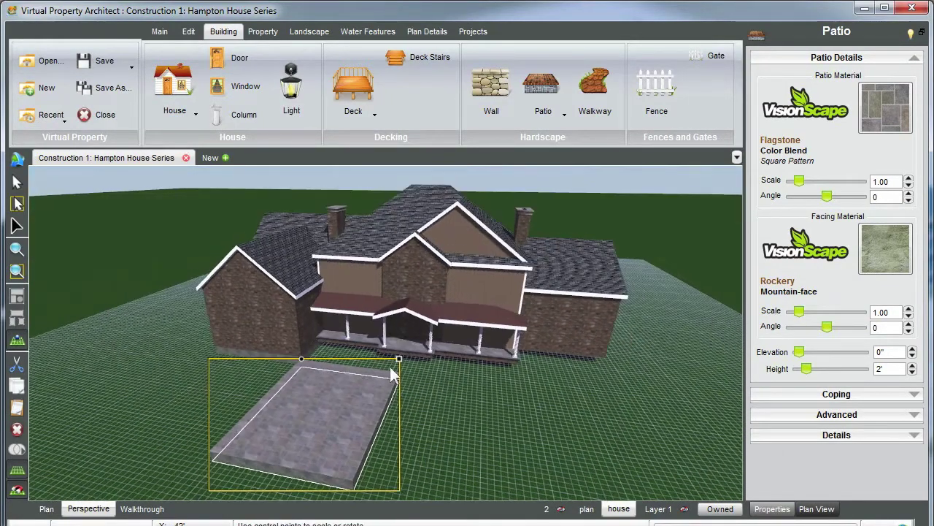
Step: Copy the main timbered house section and apply its footprint and location to the lawn patio with Paste shape and Move
left_click(362, 248)
middle_click_drag(362, 248, 376, 253)
right_click(368, 255)
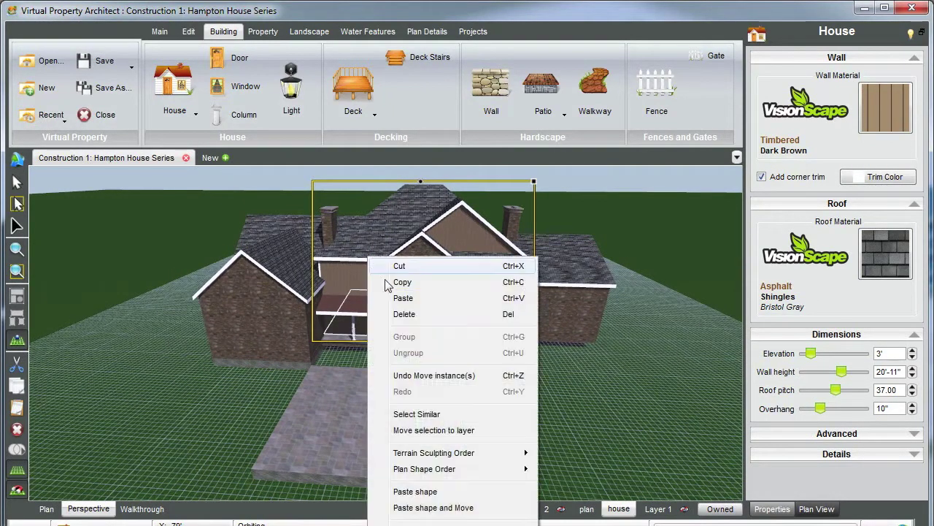
left_click(394, 284)
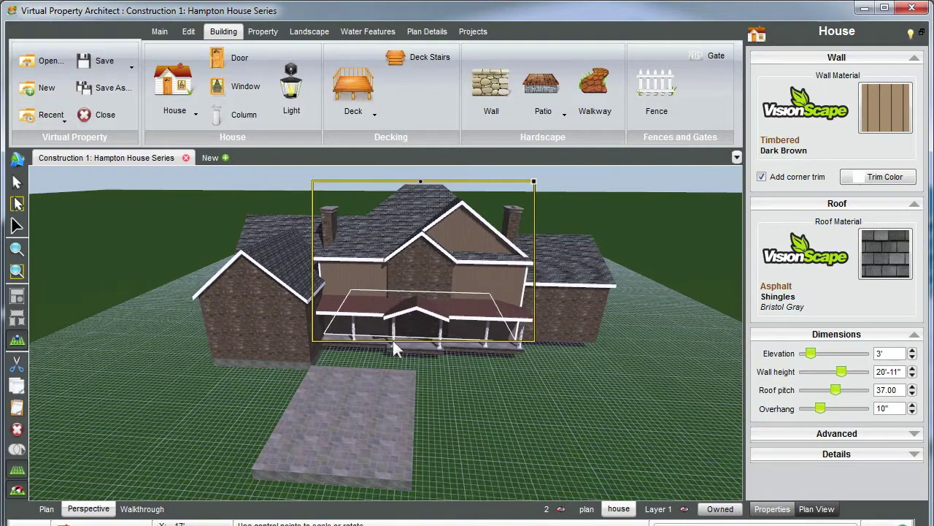
left_click(348, 417)
right_click(348, 421)
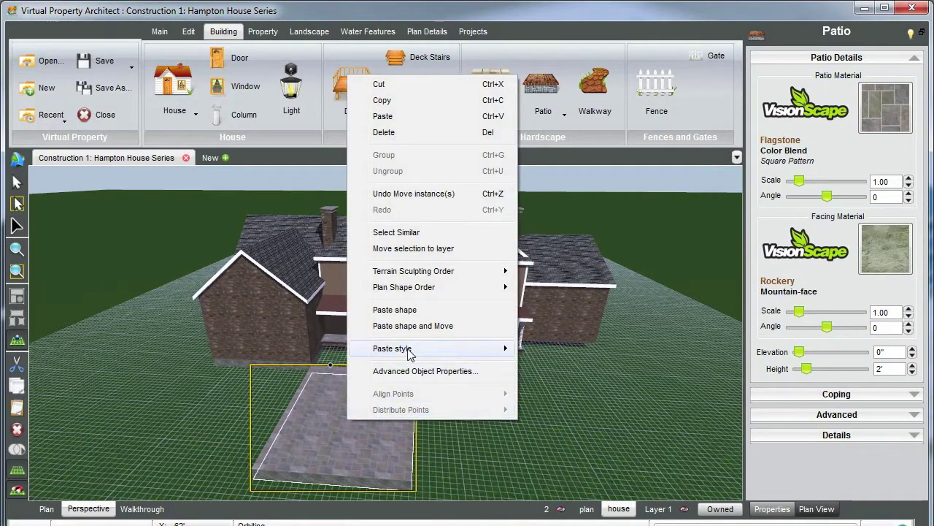
left_click(413, 326)
scroll(468, 327, "up", 2)
middle_click_drag(429, 369, 438, 336)
scroll(438, 336, "up", 1)
scroll(440, 338, "up", 1)
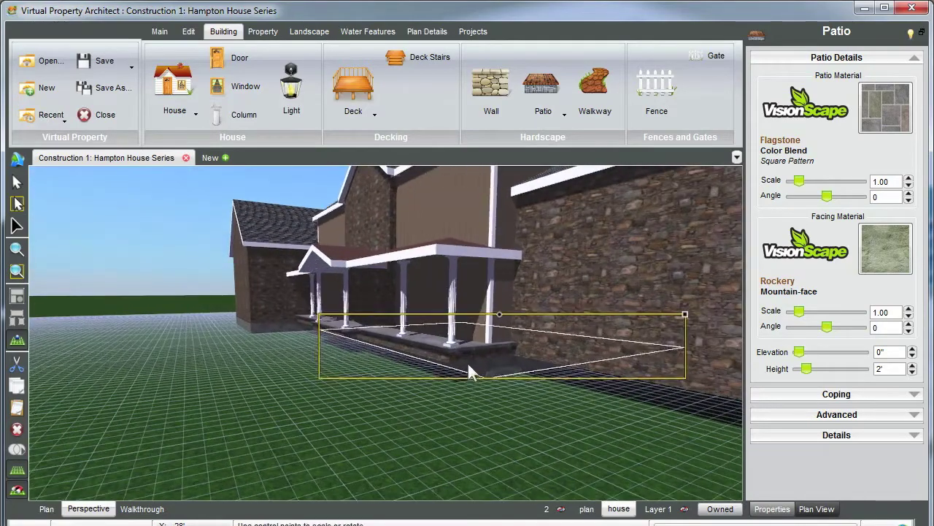
Step: Duplicate the main section's foundation patio and place the copy on the lawn in front of the porch
left_click(478, 385)
middle_click_drag(480, 384, 526, 381)
scroll(518, 368, "up", 1)
left_click_drag(525, 380, 457, 381)
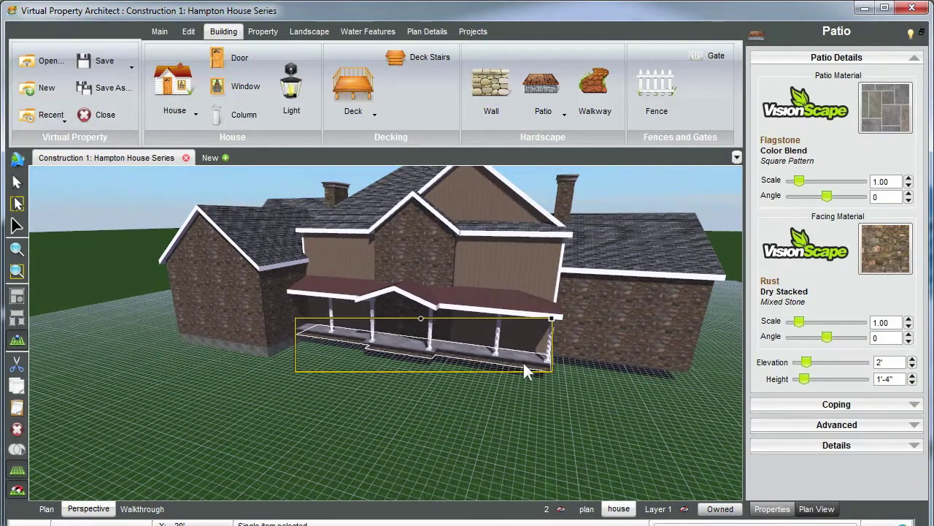
middle_click_drag(523, 360, 545, 367)
left_click(540, 353)
left_click_drag(535, 360, 324, 498)
scroll(324, 498, "down", 4)
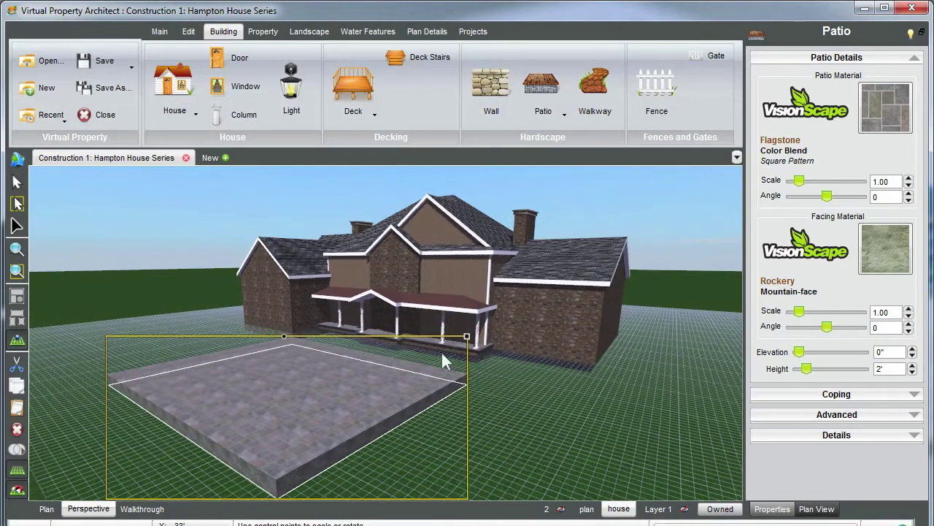
Step: Copy the porch floor patio and apply its footprint and location to the lawn patio with Paste shape and Move
left_click(441, 345)
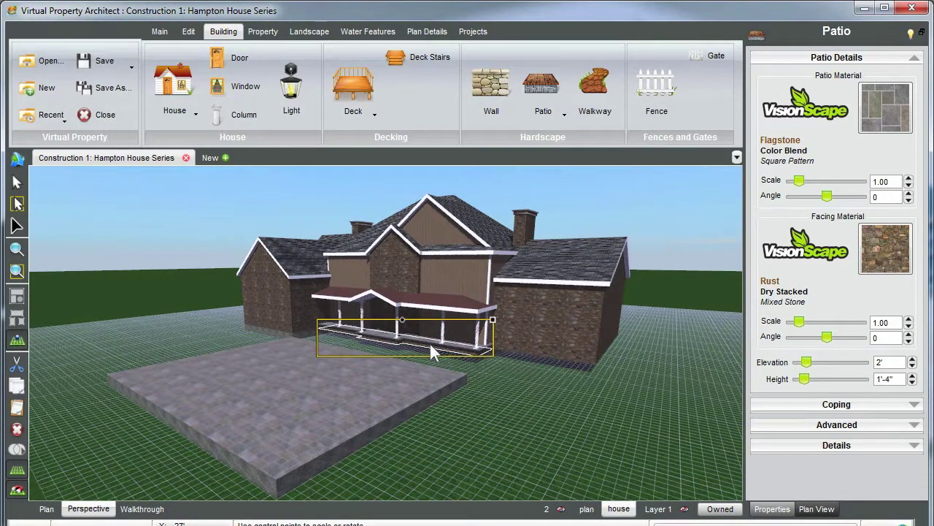
right_click(430, 343)
left_click(470, 29)
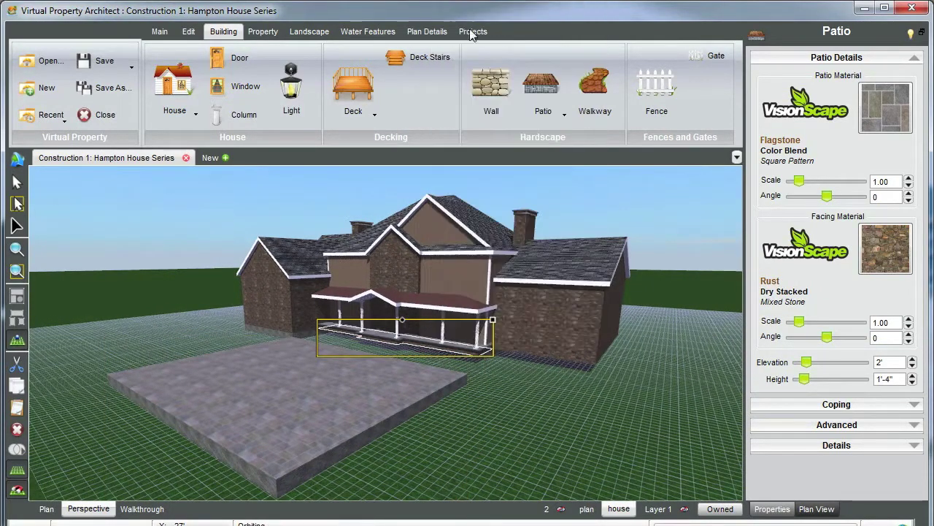
left_click(302, 394)
right_click(294, 414)
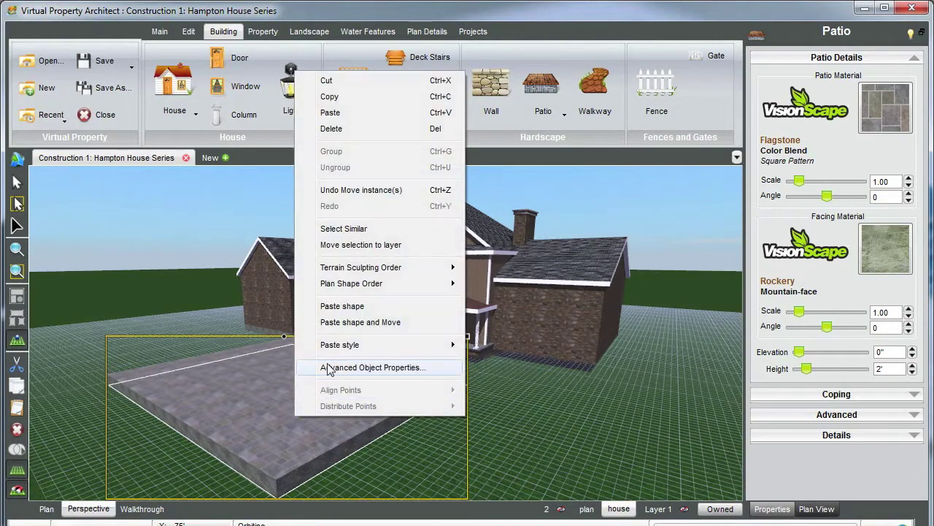
left_click(340, 324)
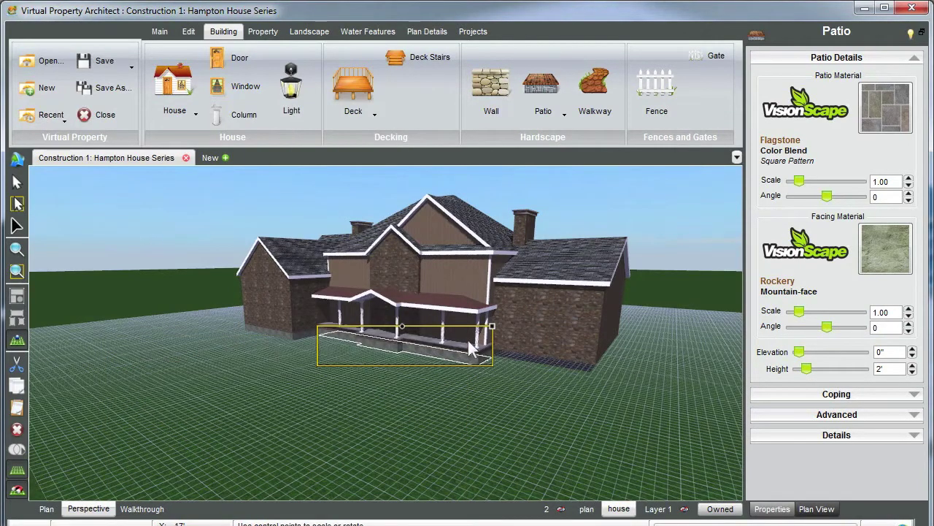
Step: Examine the foundations beneath the porch and the side wings from several angles, including the stone wing still lacking one
scroll(469, 341, "up", 2)
left_click(611, 216)
middle_click_drag(461, 344, 548, 331)
left_click(540, 350)
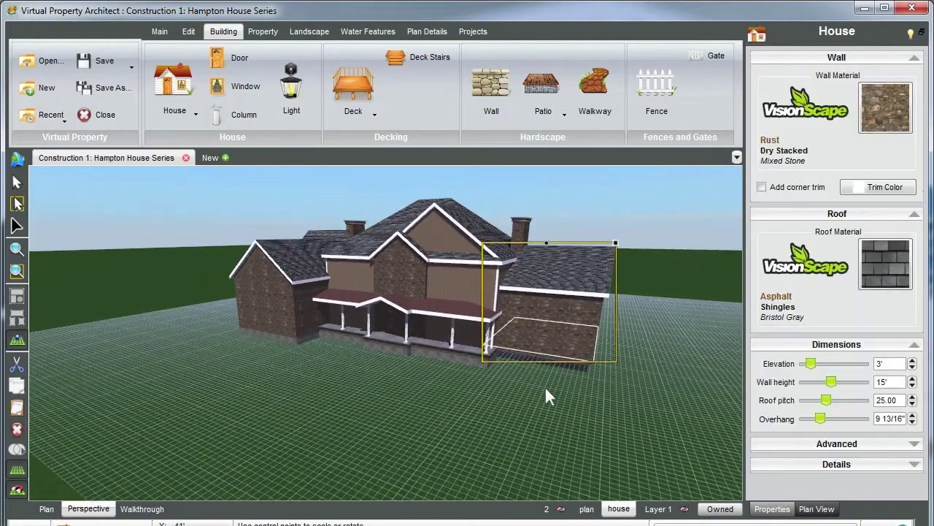
middle_click_drag(546, 389, 489, 389)
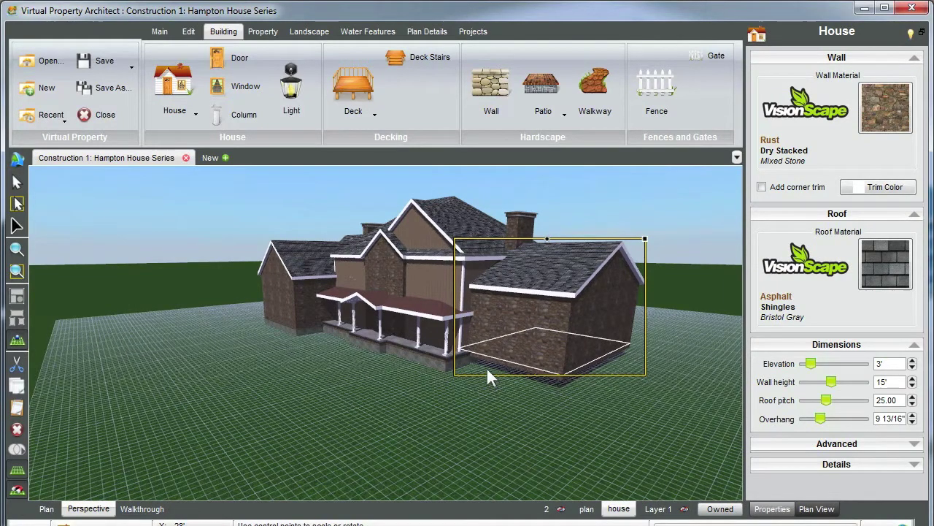
middle_click_drag(489, 375, 504, 377)
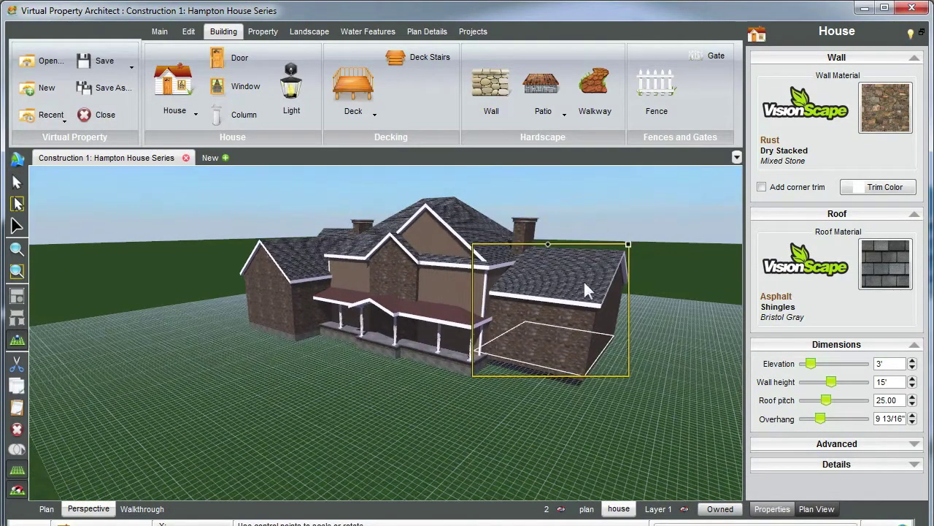
middle_click_drag(554, 359, 559, 365)
left_click(618, 183)
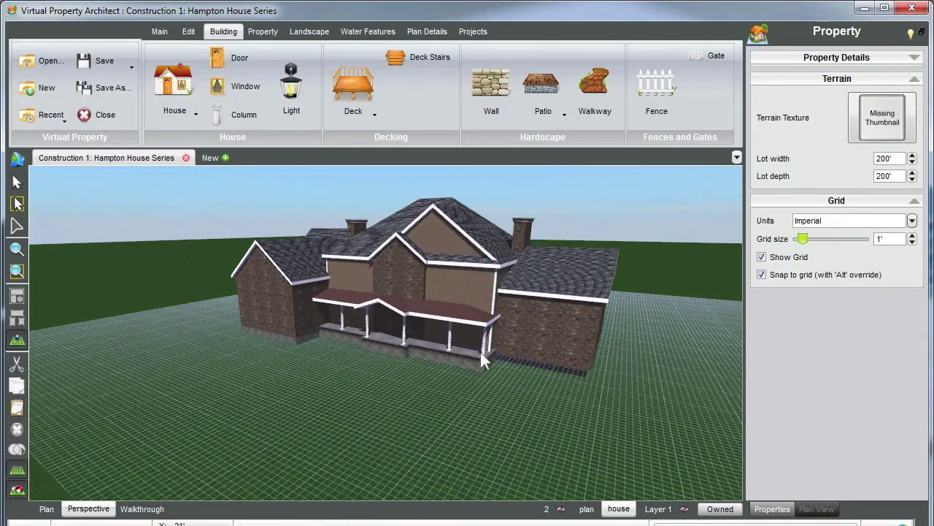
middle_click_drag(475, 359, 517, 360)
scroll(480, 283, "up", 3)
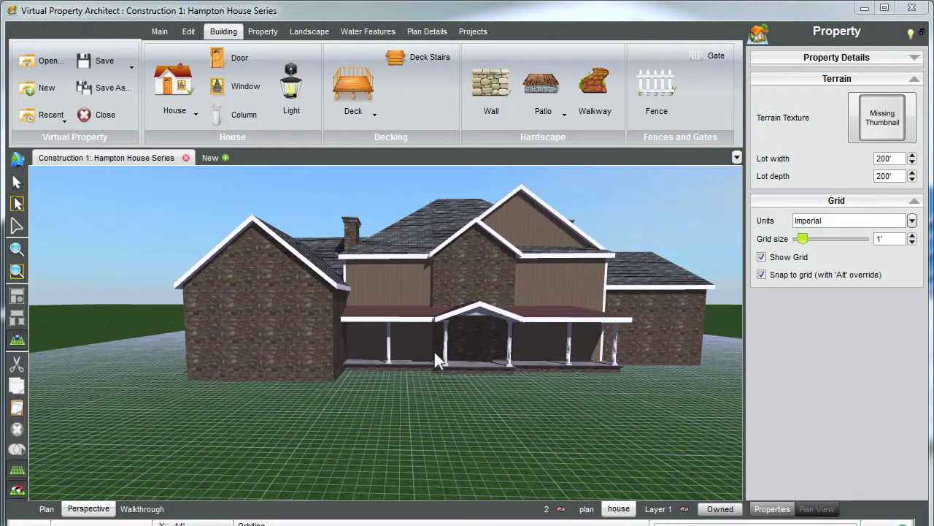
middle_click_drag(431, 347, 413, 346)
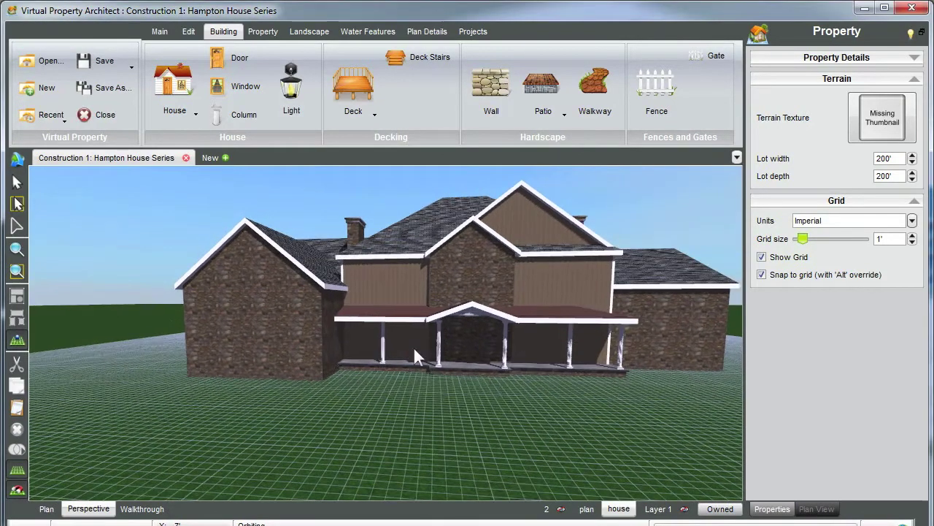
left_click(298, 329)
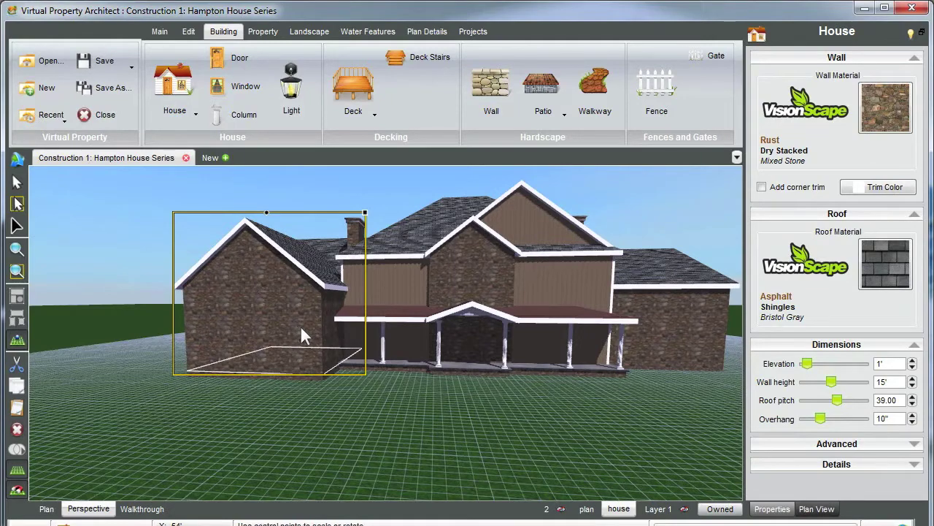
left_click(312, 374)
middle_click_drag(299, 366, 308, 365)
left_click(626, 181)
middle_click_drag(468, 349, 472, 350)
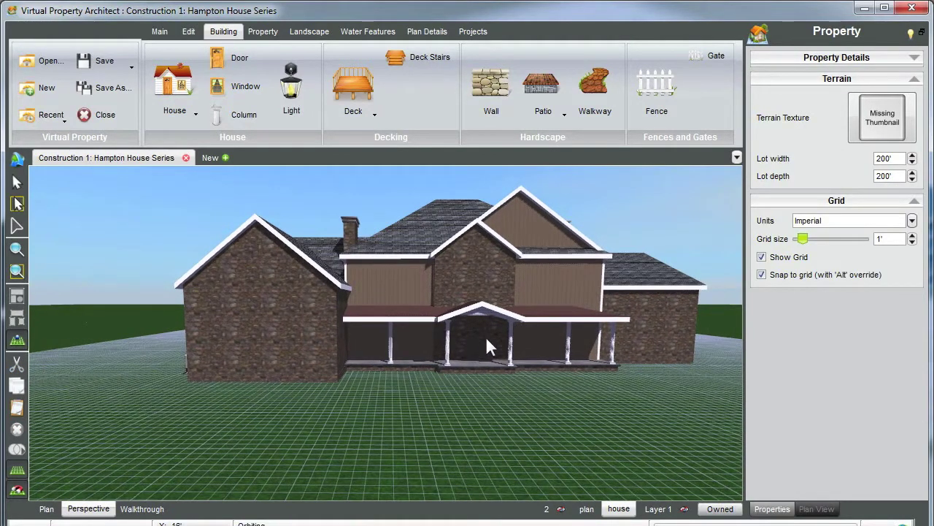
right_click(618, 510)
left_click(613, 508)
Step: Place an Irvington Colonial Double Hung window, 4' 10" H x 2' 10" W, on the stone wing's front wall at 5'-6" elevation
mouse_move(515, 291)
left_mouse_down()
mouse_move(494, 293)
mouse_move(506, 294)
left_mouse_up()
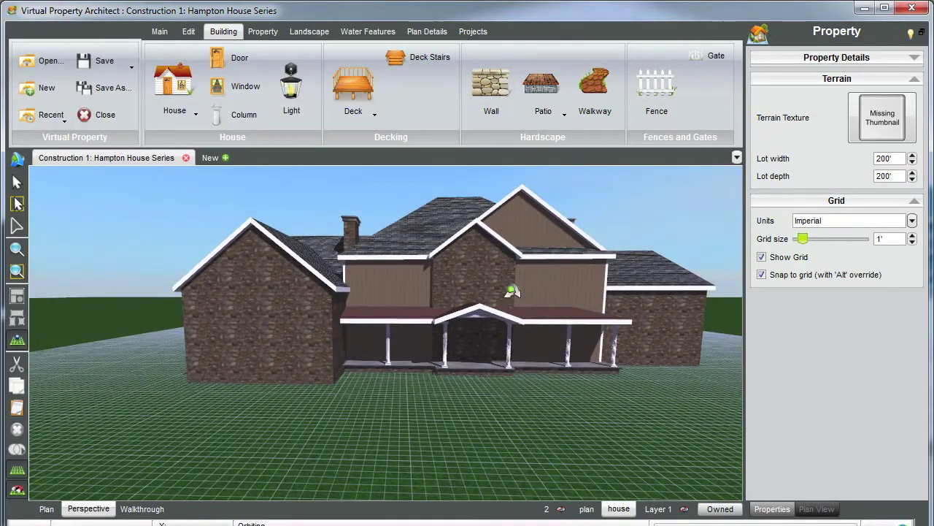
right_click(511, 289)
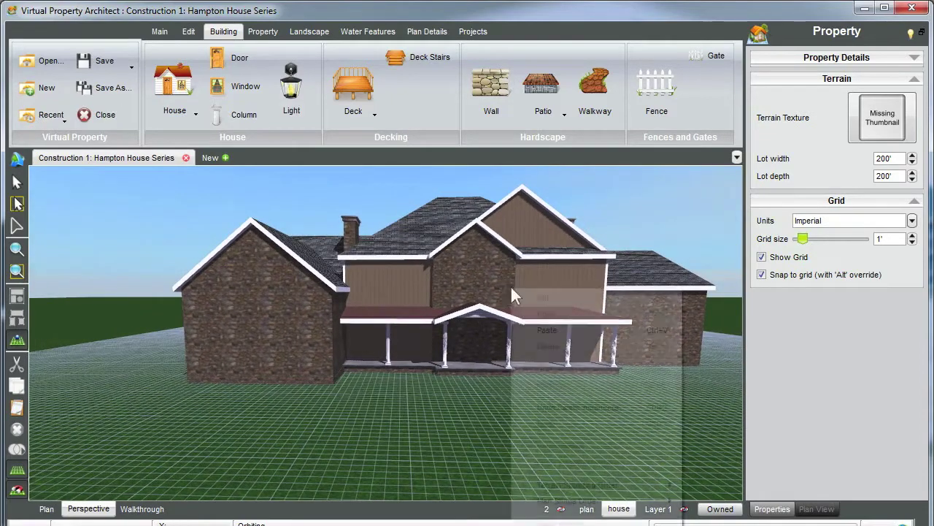
left_click(222, 30)
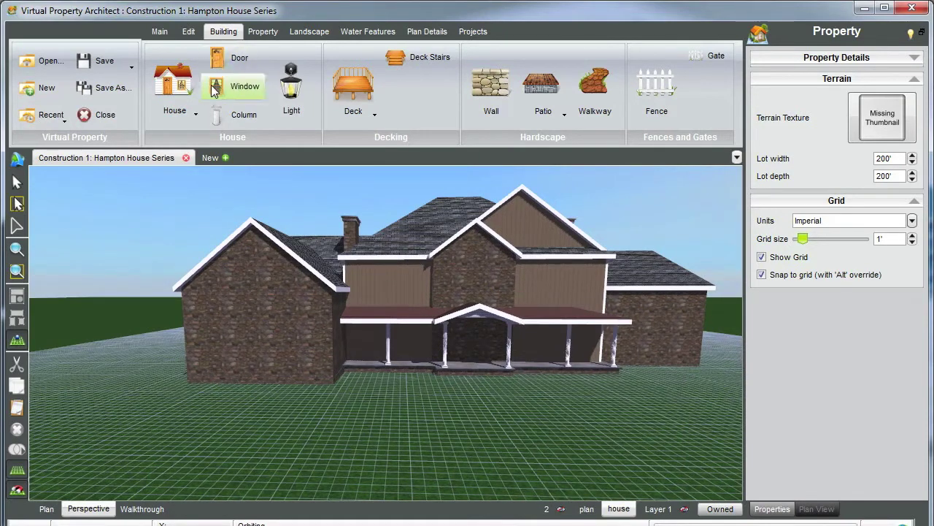
left_click(234, 87)
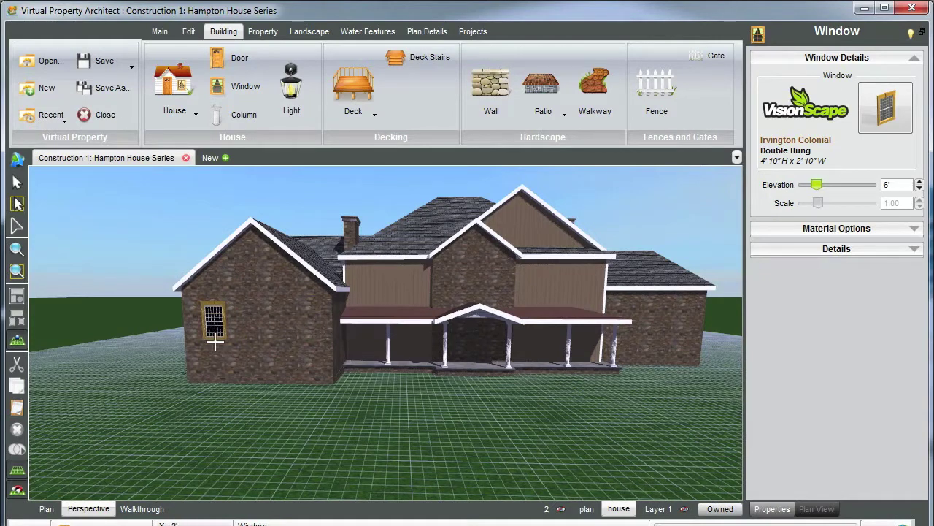
left_click(215, 342)
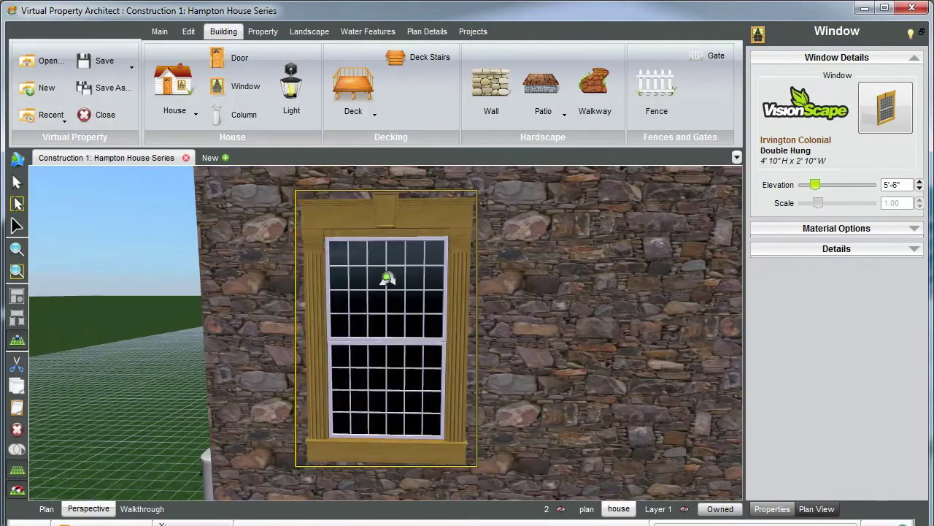
Step: Examine the placed window on the stone wing's front wall from several distances and angles
mouse_move(387, 277)
middle_mouse_down()
mouse_move(402, 280)
mouse_move(386, 277)
mouse_move(389, 293)
middle_mouse_up()
scroll(382, 282, "down", 5)
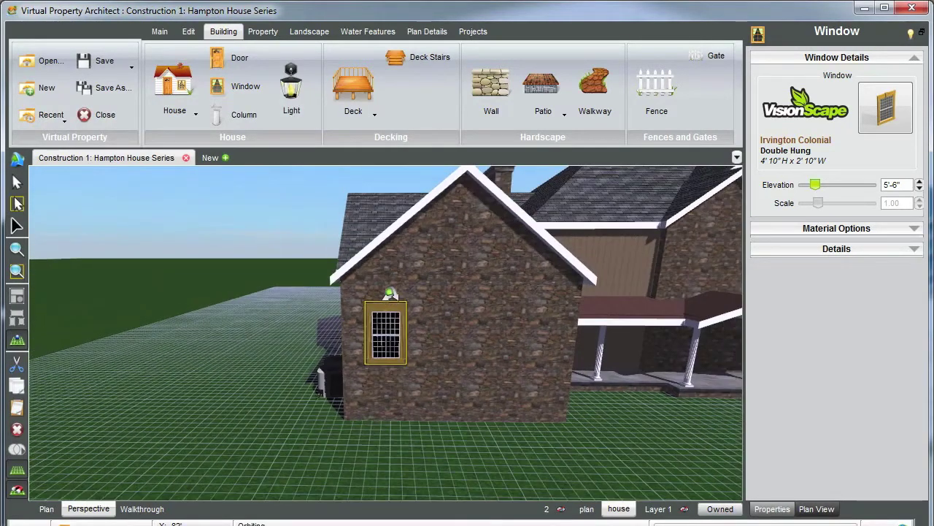
scroll(392, 348, "up", 5)
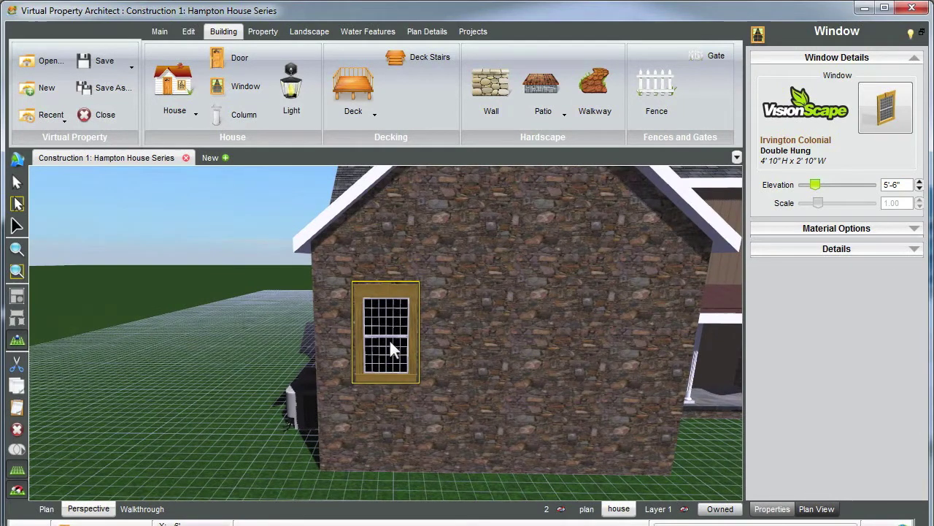
scroll(389, 338, "down", 2)
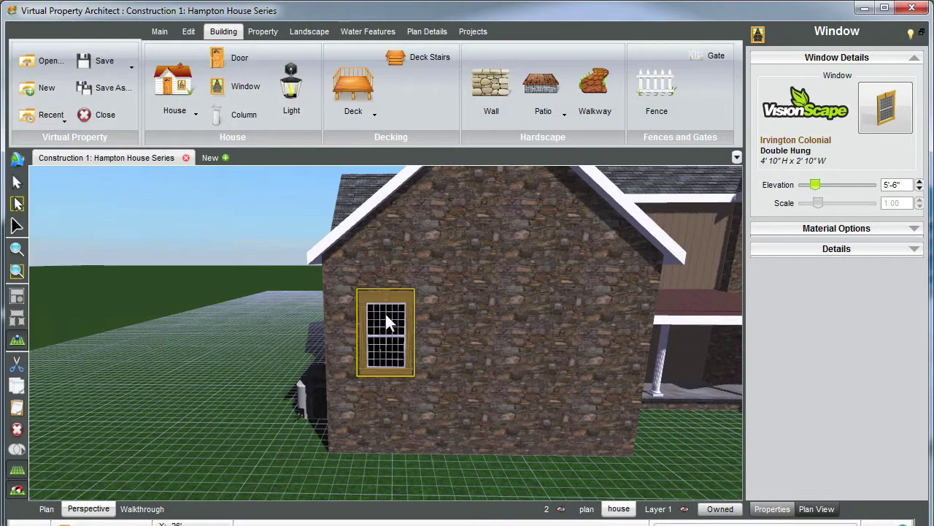
scroll(392, 319, "down", 1)
scroll(392, 319, "down", 2)
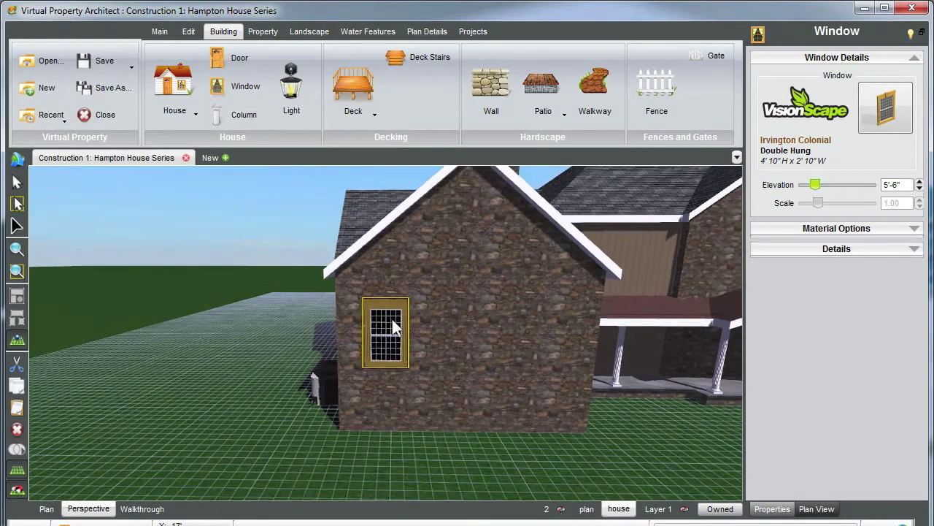
scroll(392, 319, "up", 1)
middle_click_drag(392, 319, 376, 347)
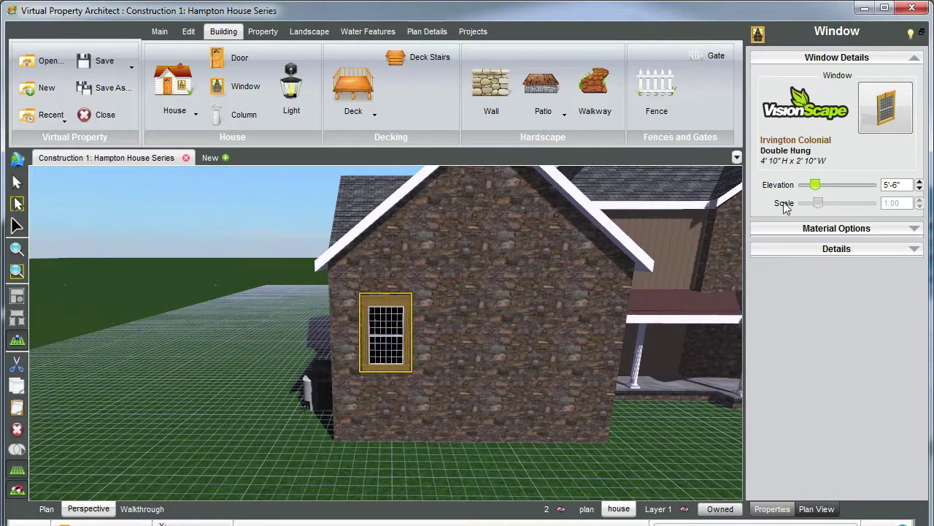
Step: Try the Chelsea Colonial Double Picture window, 4' 10" H x 2' 2" W, in place of the double hung one, and undo the swap
left_click(888, 109)
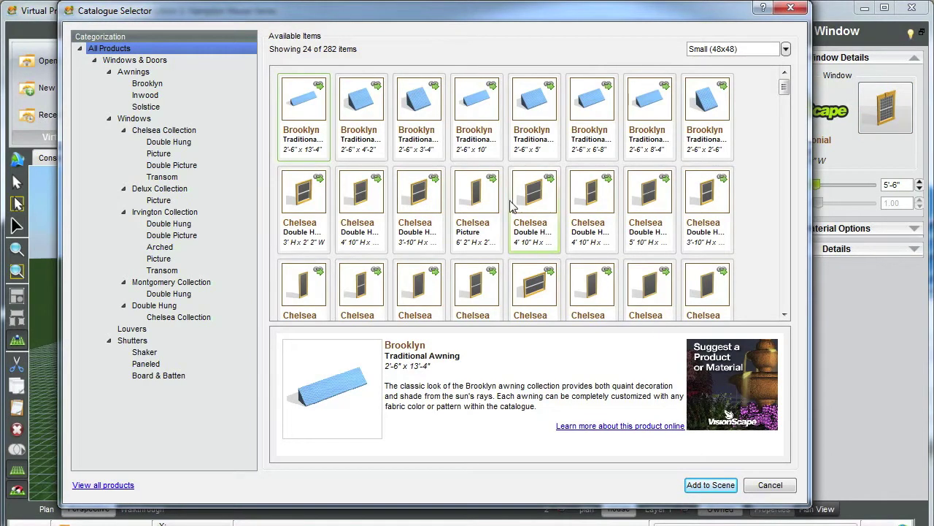
left_click(476, 200)
scroll(478, 219, "down", 5)
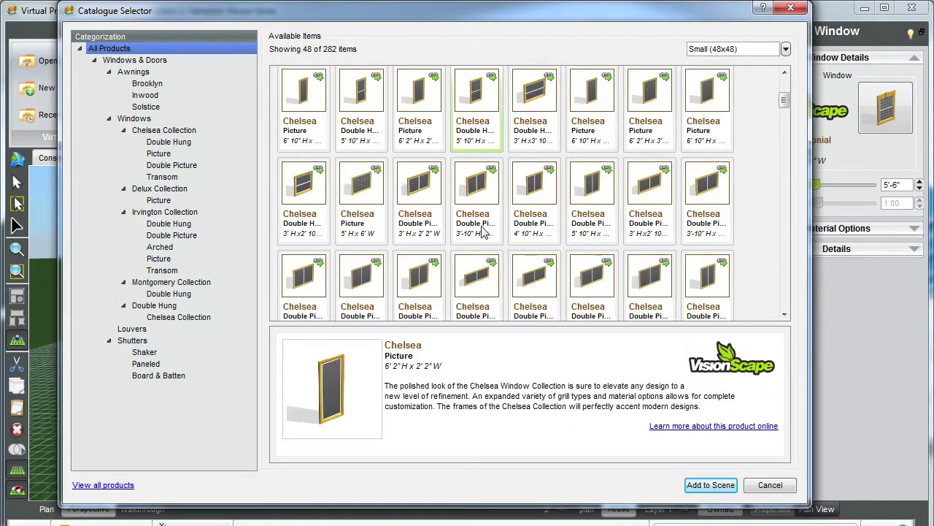
scroll(484, 232, "down", 10)
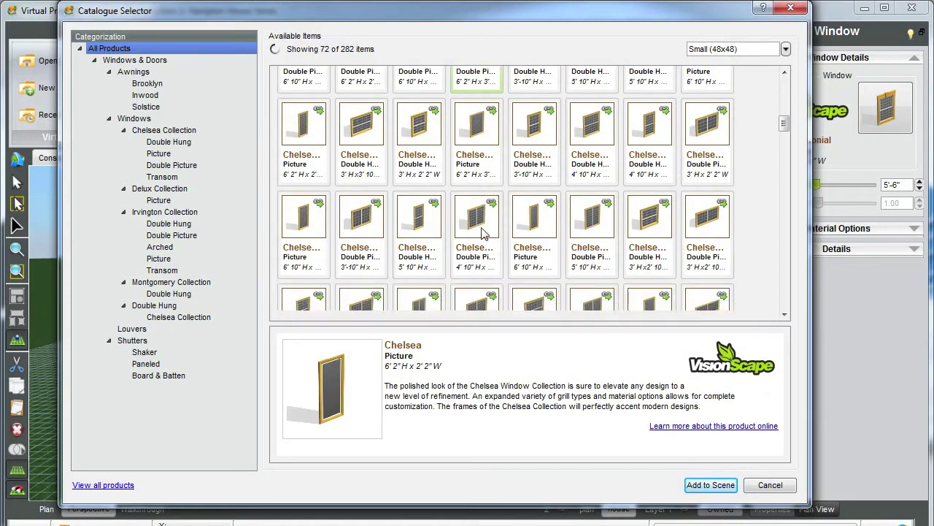
left_click(476, 221)
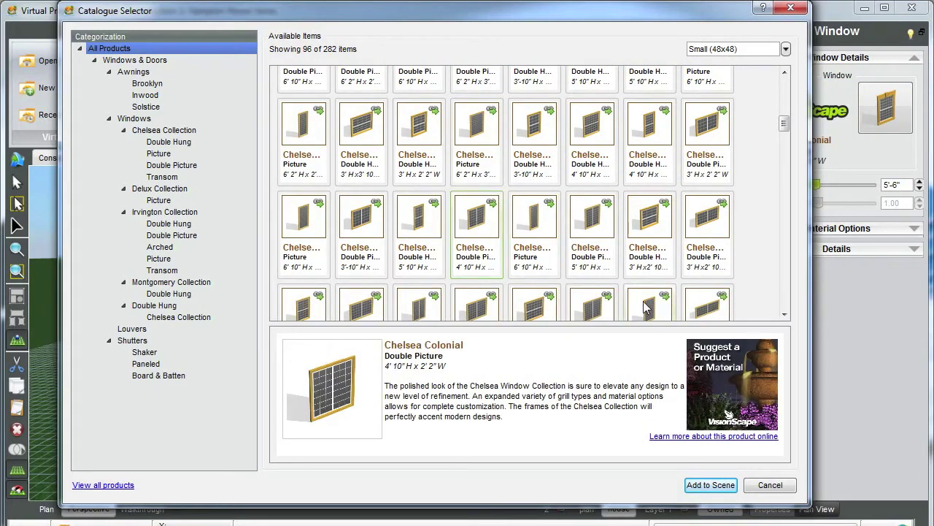
left_click(702, 484)
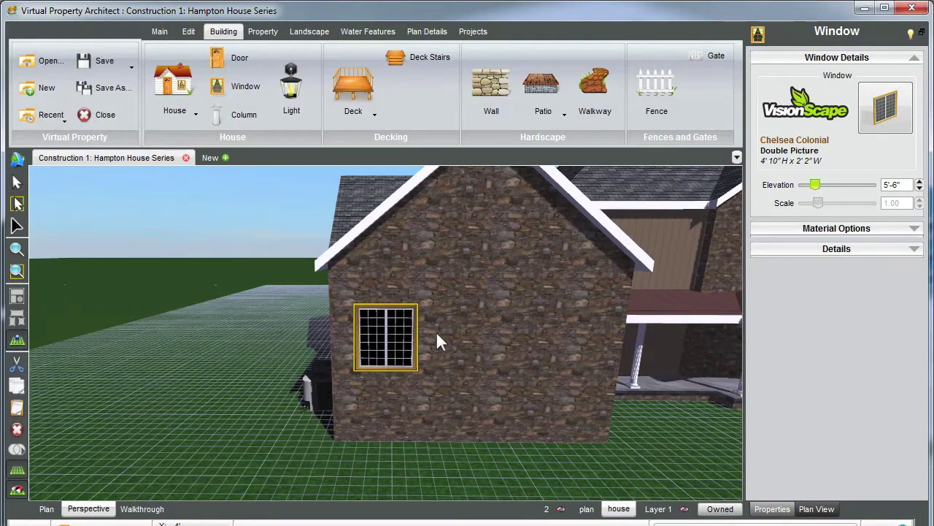
key("ctrl+z")
left_click(398, 323)
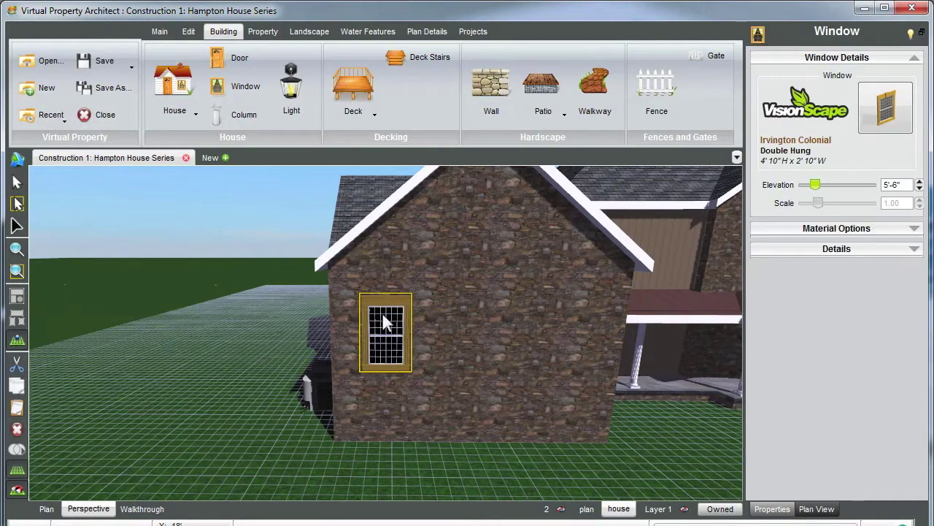
left_click(460, 349)
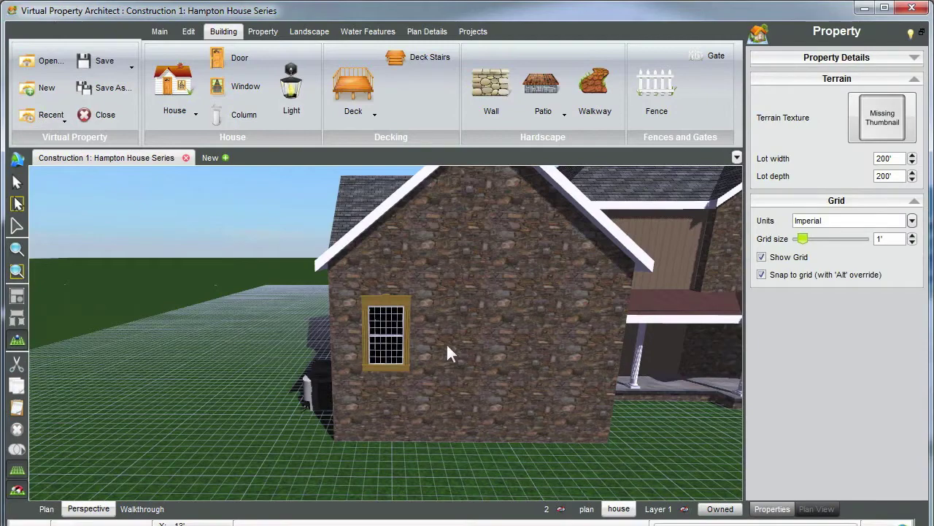
left_click(400, 333)
middle_click_drag(481, 346, 479, 350)
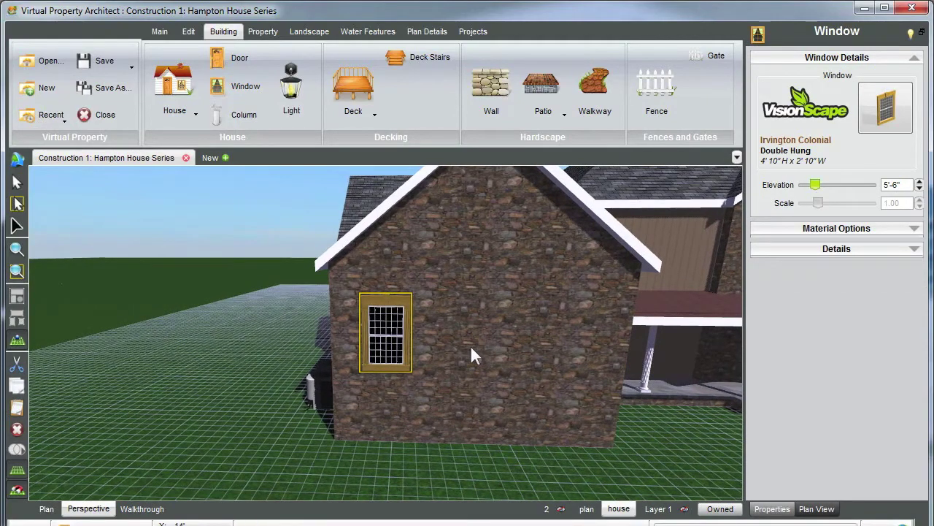
scroll(472, 348, "down", 2)
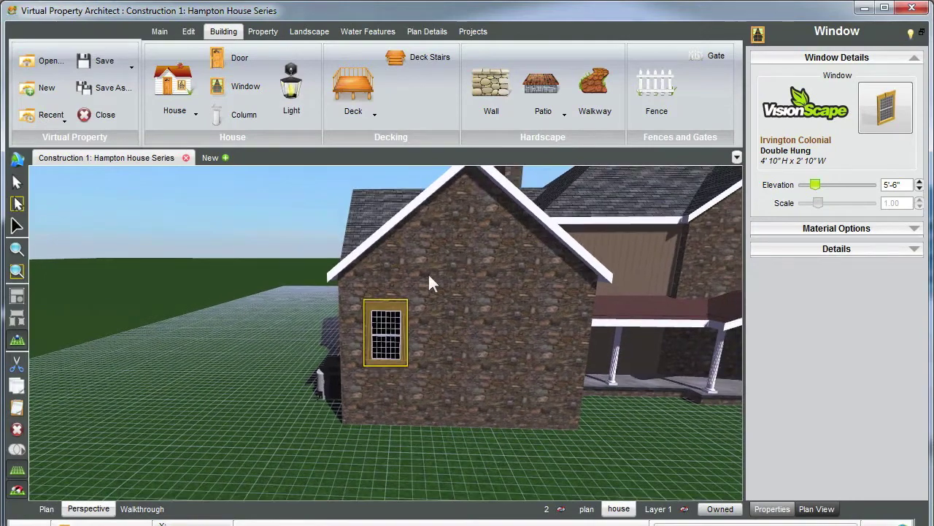
middle_click_drag(467, 308, 410, 339)
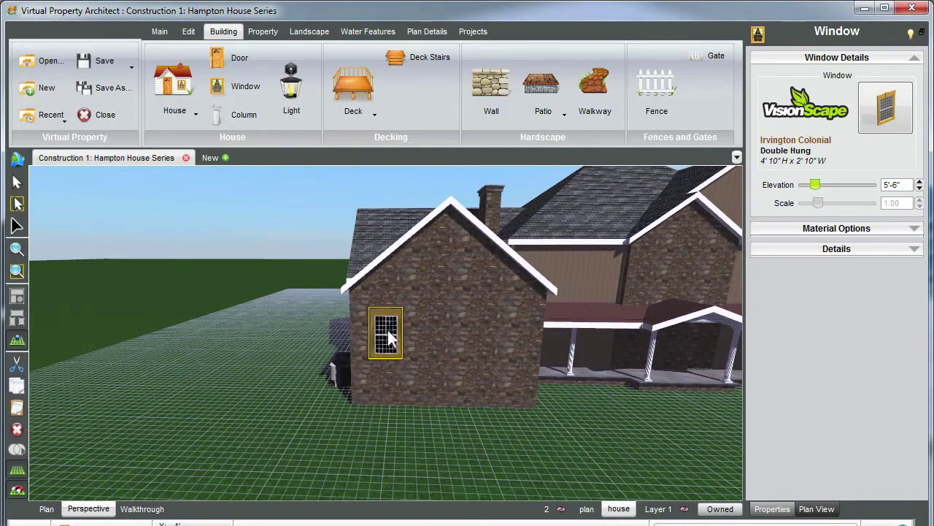
left_click(588, 279)
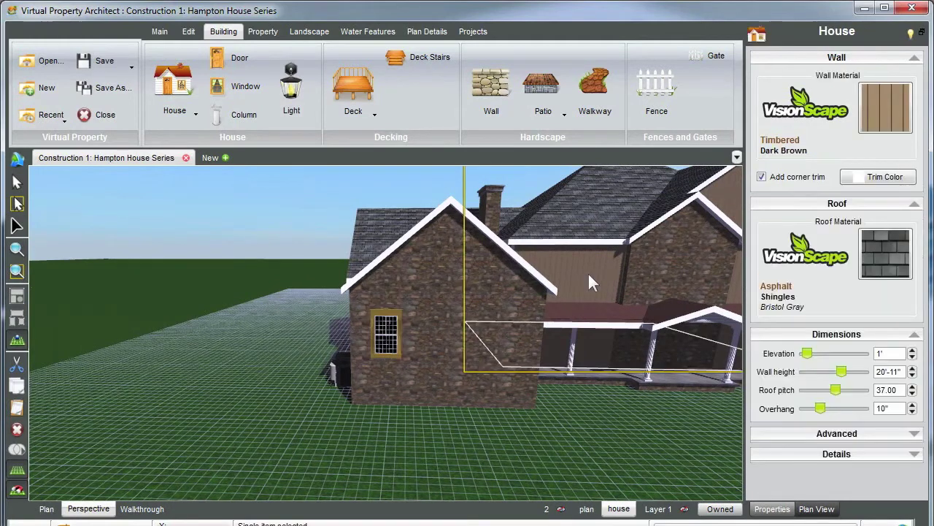
Step: Duplicate the double hung window twice along the stone wing's front wall, once near the porch-side corner and once in the middle
left_click(393, 333)
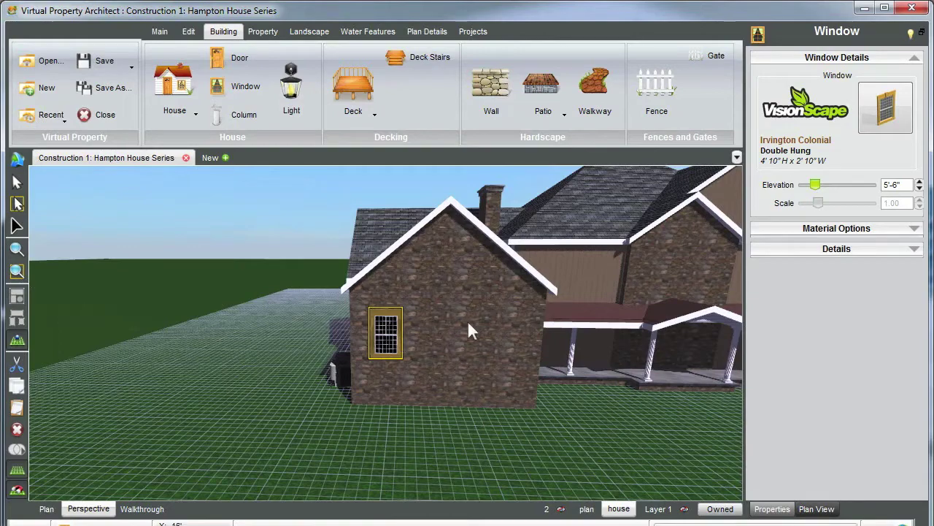
scroll(475, 338, "up", 3)
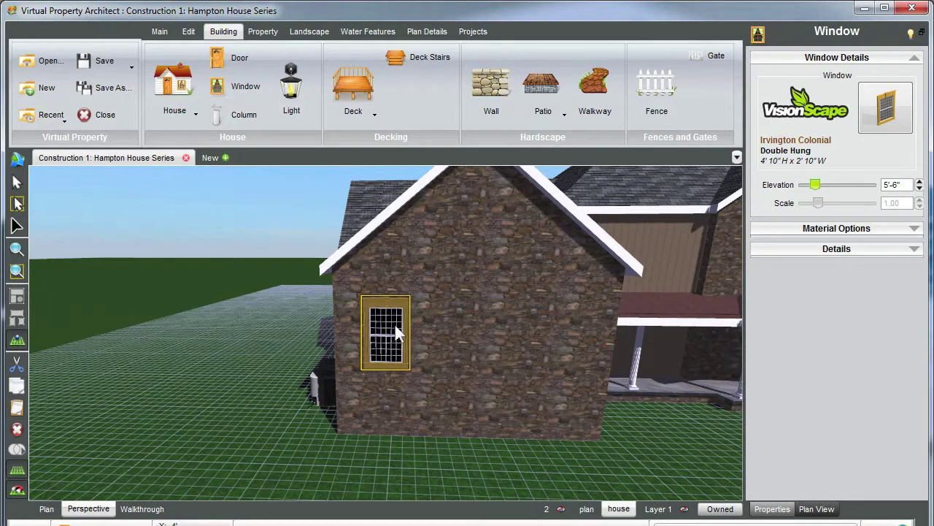
left_click_drag(395, 327, 560, 331)
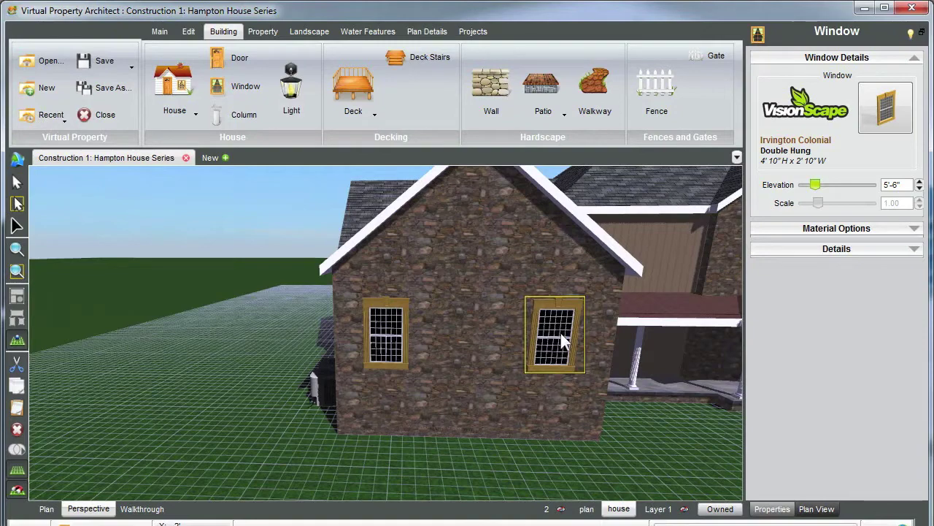
left_click_drag(560, 331, 419, 330)
scroll(477, 338, "down", 1)
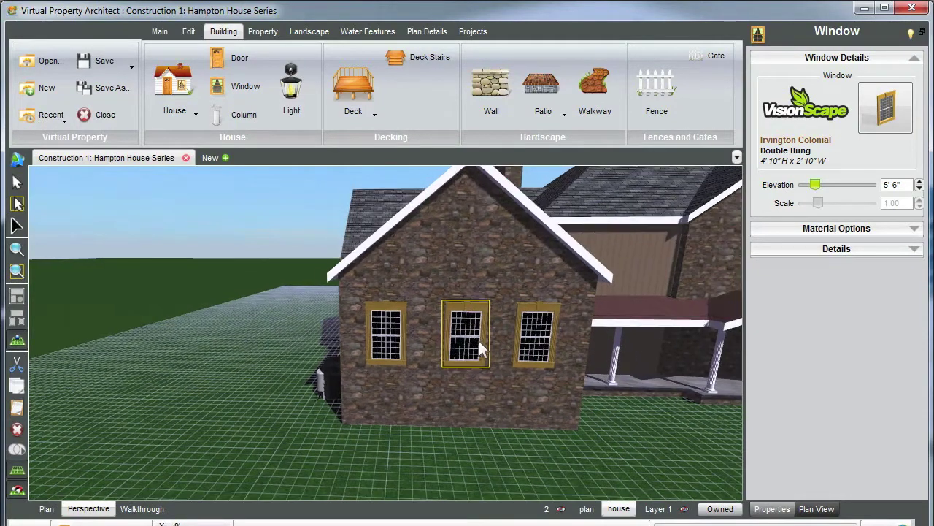
middle_click_drag(478, 338, 460, 320)
scroll(488, 335, "down", 2)
left_click(303, 198)
Step: Place an arched Irvington Picture window, 4' 10" H x 2' 10" W, in the stone wing's front gable at 13' elevation, above the middle window
middle_click_drag(413, 300, 436, 310)
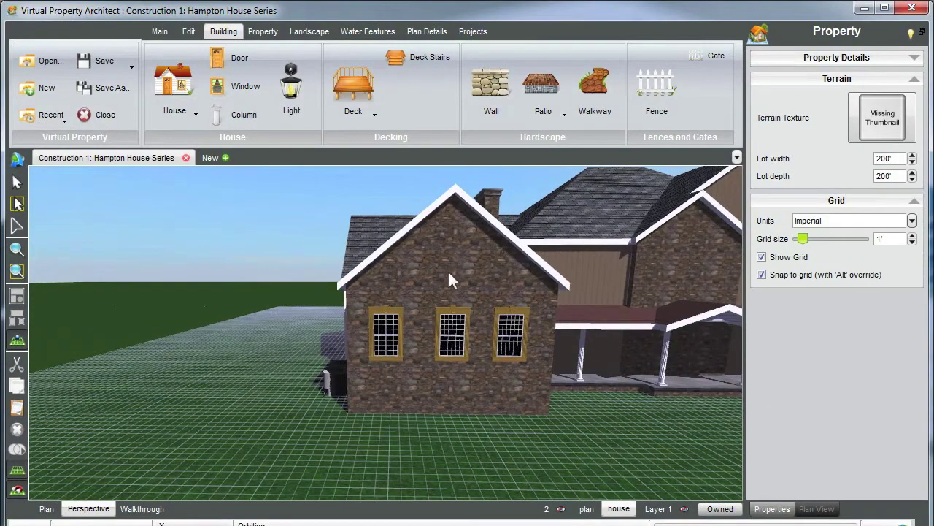
middle_click_drag(457, 263, 458, 265)
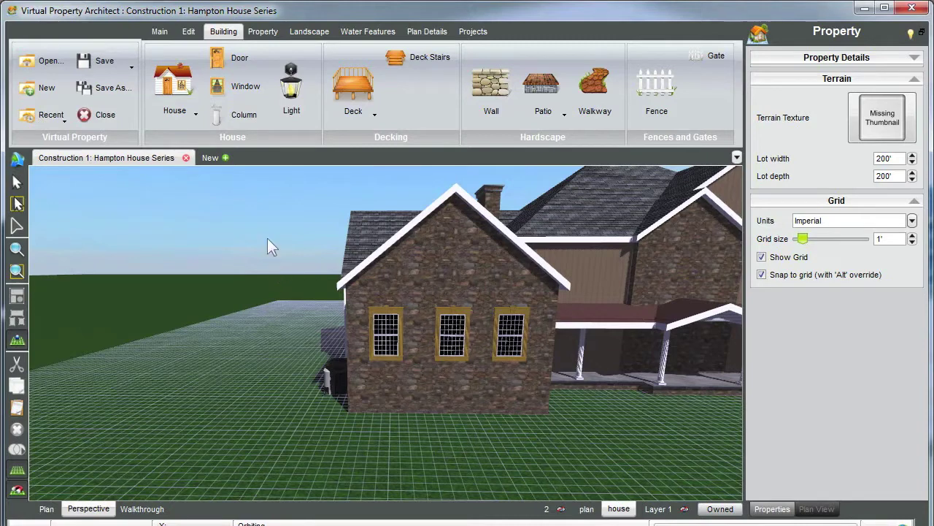
left_click(246, 88)
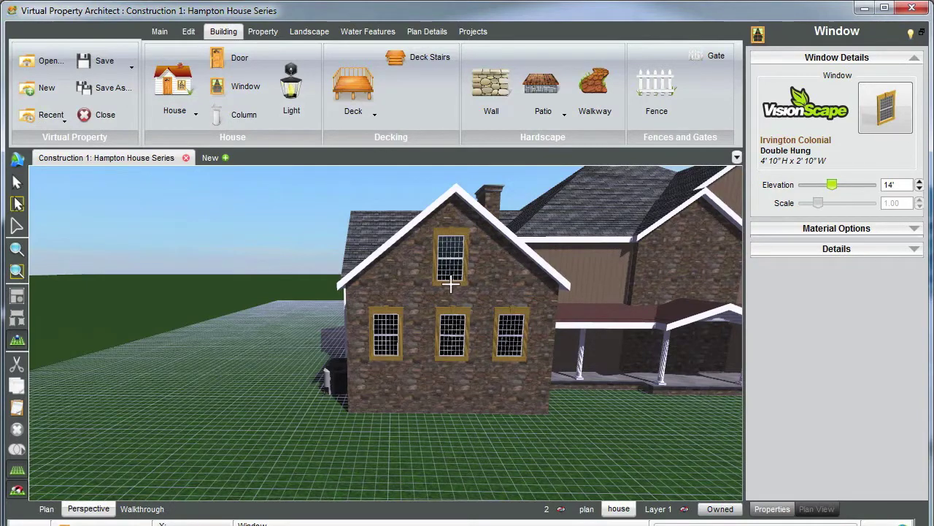
left_click_drag(450, 285, 737, 239)
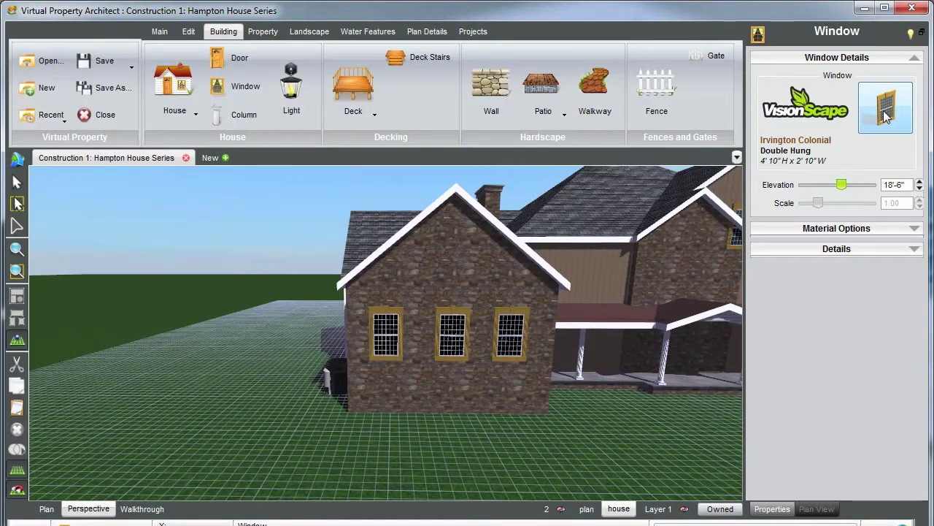
left_click(885, 109)
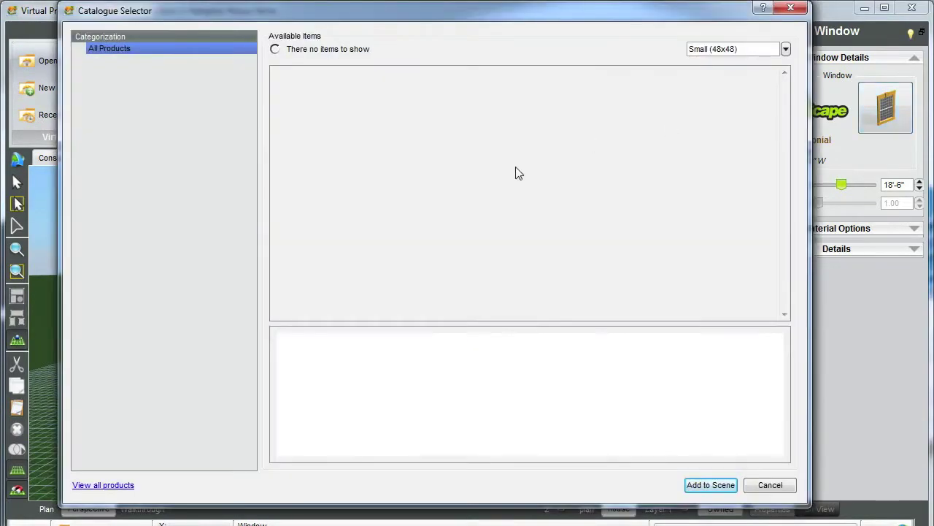
left_click(424, 212)
scroll(476, 245, "down", 8)
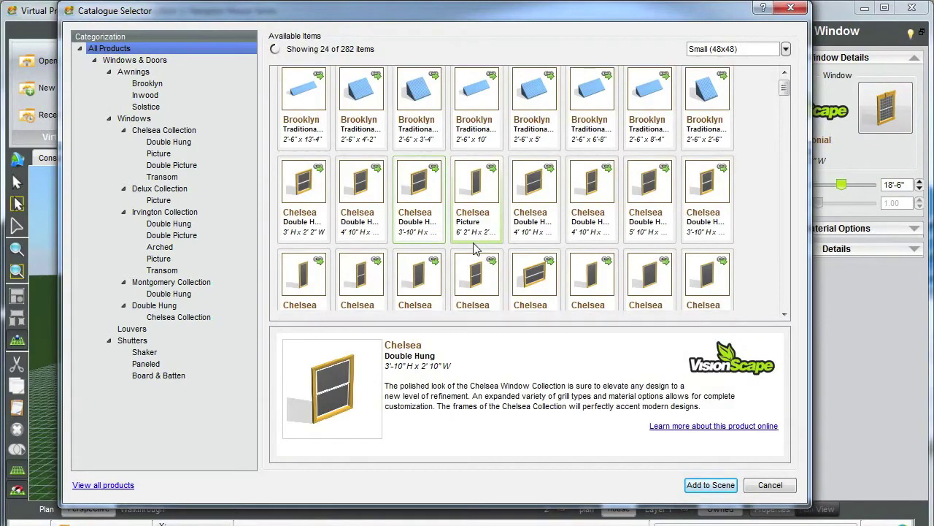
scroll(476, 249, "down", 6)
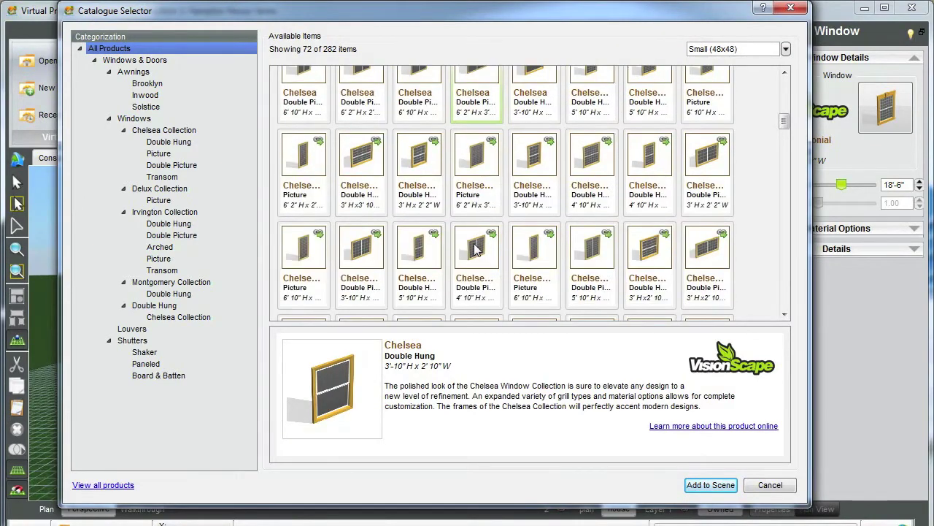
scroll(476, 248, "down", 3)
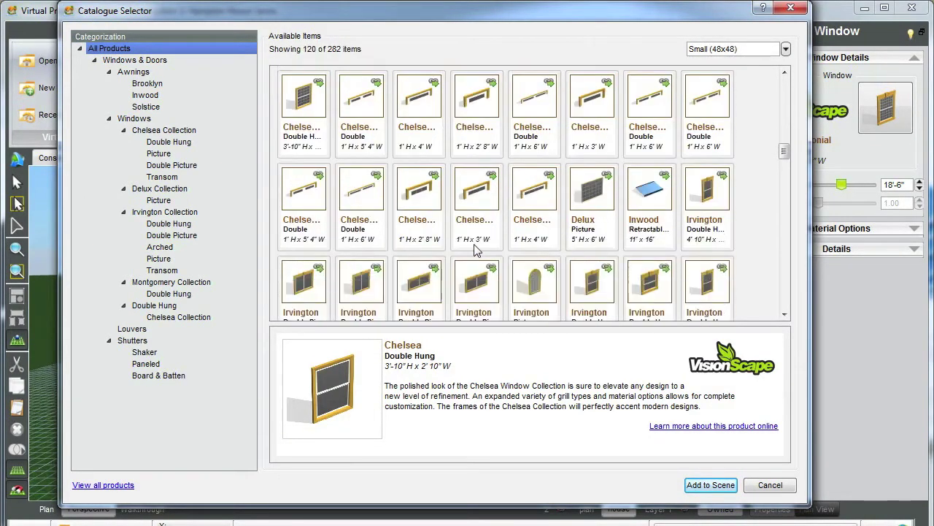
scroll(477, 250, "down", 1)
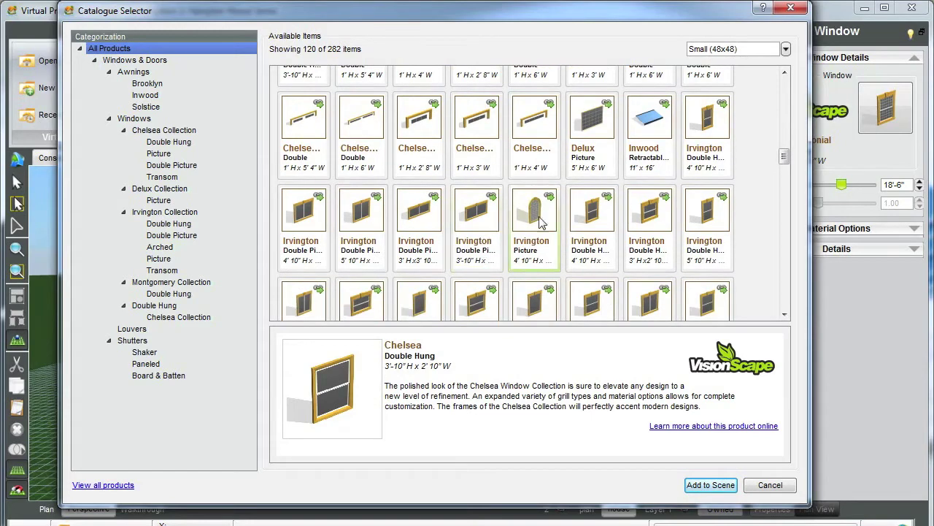
left_click(540, 222)
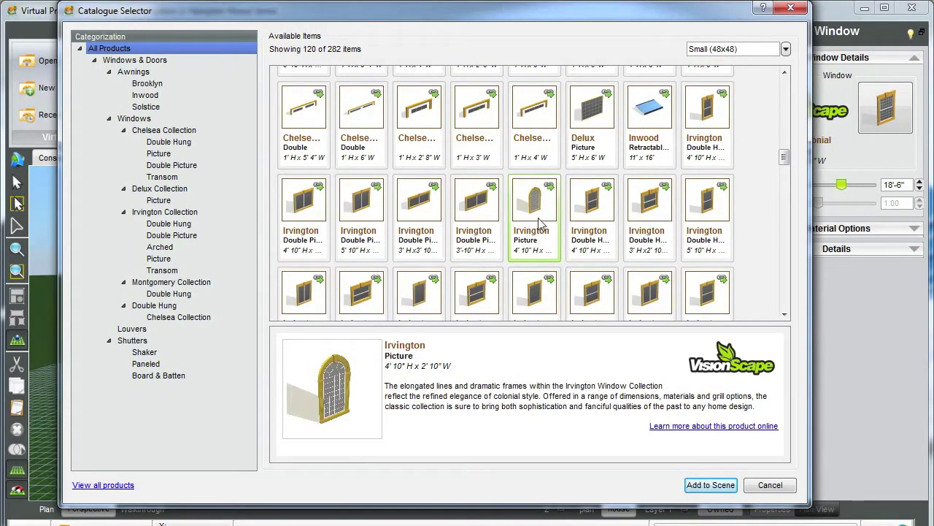
left_click(721, 483)
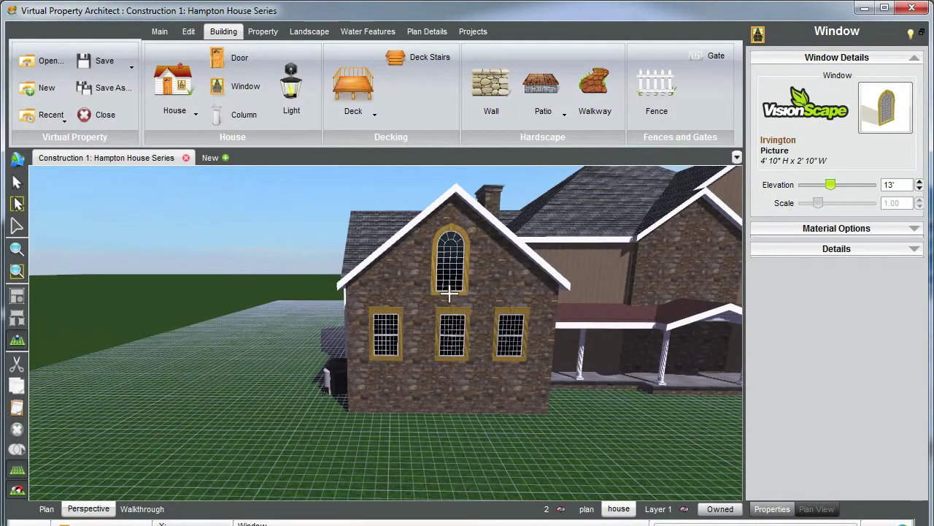
left_click(449, 293)
Step: Examine the arched gable window and its alignment with the windows below, close up and from several angles
key("f")
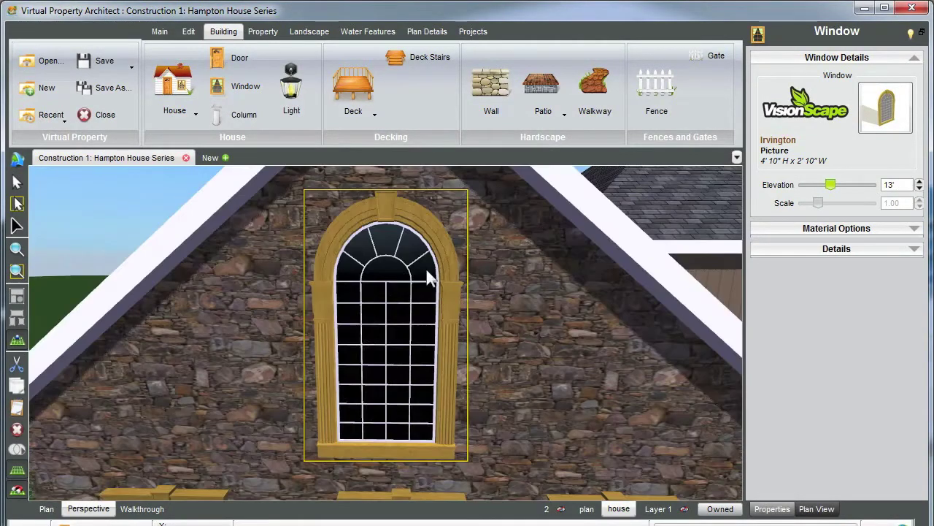
scroll(427, 275, "down", 3)
middle_click_drag(428, 275, 399, 225)
scroll(412, 284, "down", 2)
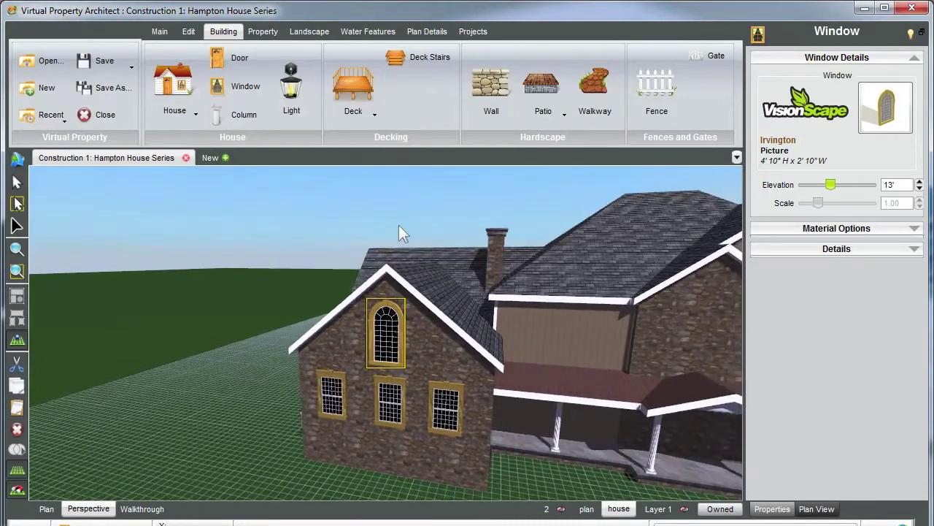
left_click(403, 202)
middle_click_drag(398, 307, 408, 308)
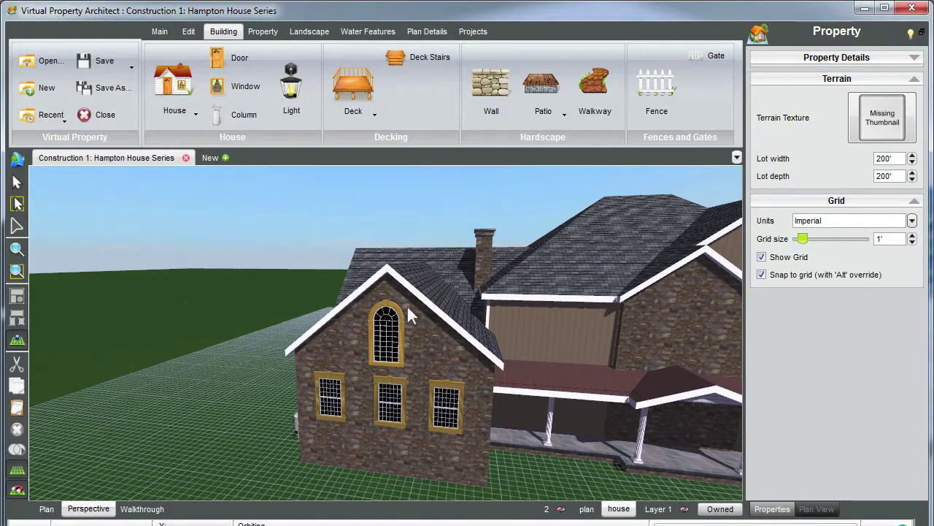
key("Page_Down")
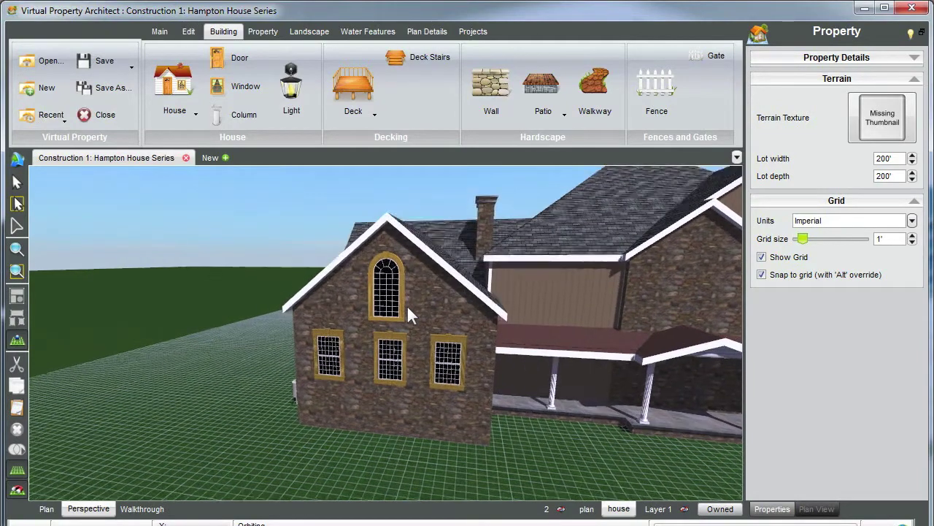
middle_click_drag(408, 310, 414, 309)
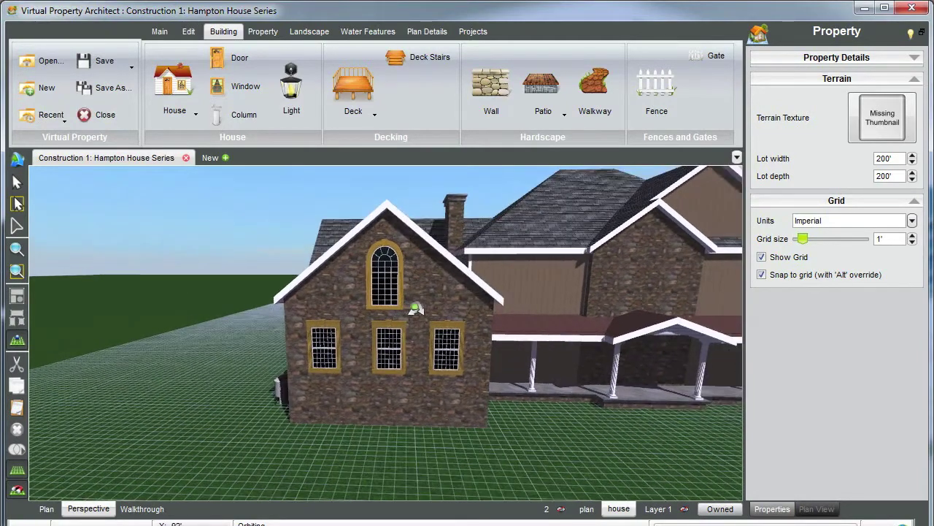
Step: Shift the middle double hung window slightly along the stone wing's front wall to line it up beneath the arched window
left_click(392, 332)
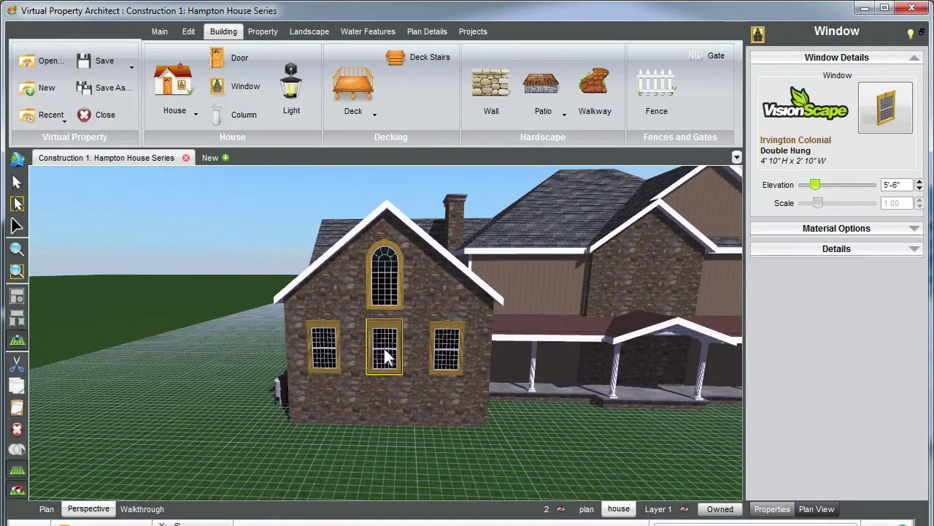
scroll(385, 348, "up", 3)
scroll(387, 339, "up", 3)
middle_click_drag(415, 299, 403, 299)
scroll(410, 302, "down", 6)
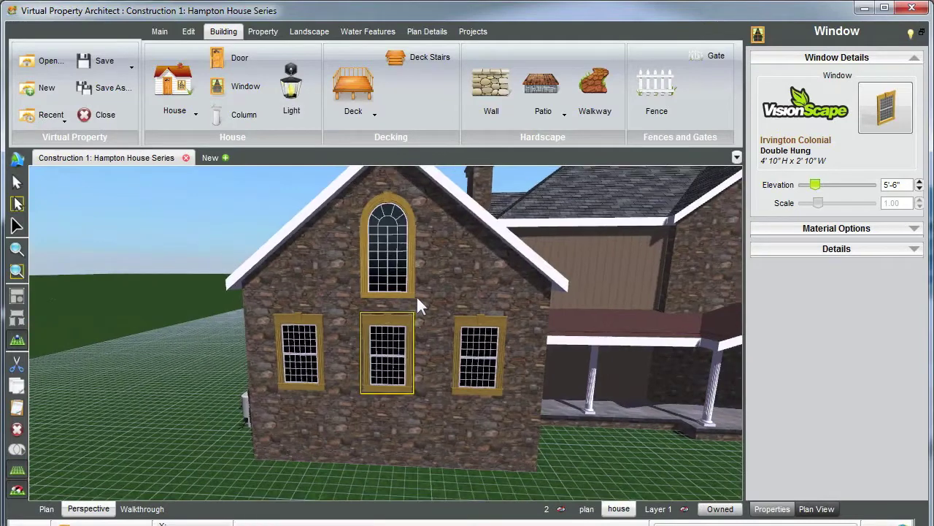
scroll(414, 330, "down", 2)
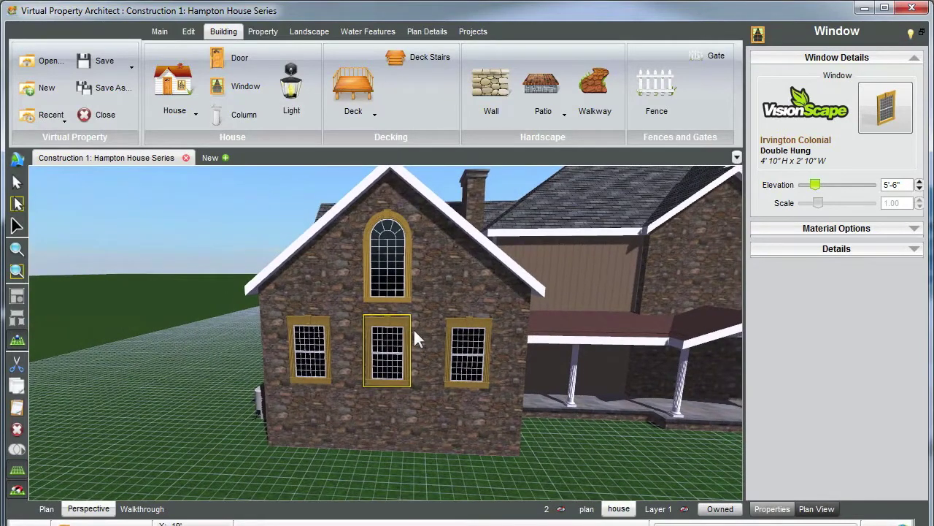
Step: Select the stone wing's three double hung windows and the arched window together and set their frame material to White Vinyl
left_click(313, 349, "shift")
left_click(394, 275, "shift")
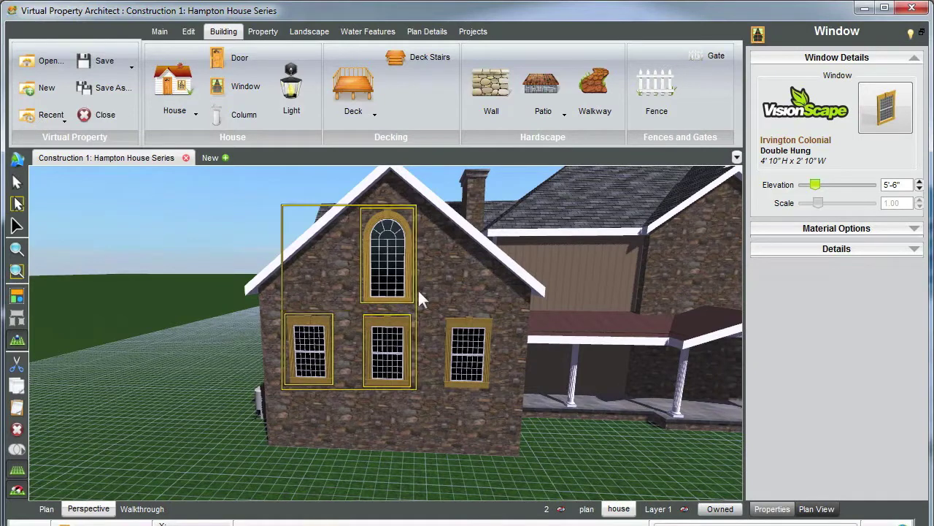
left_click(467, 358, "shift")
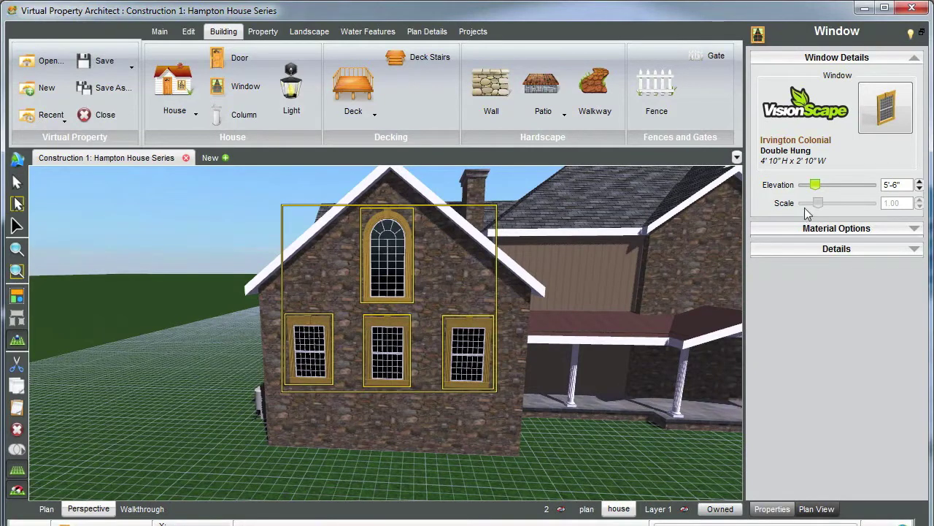
left_click(808, 229)
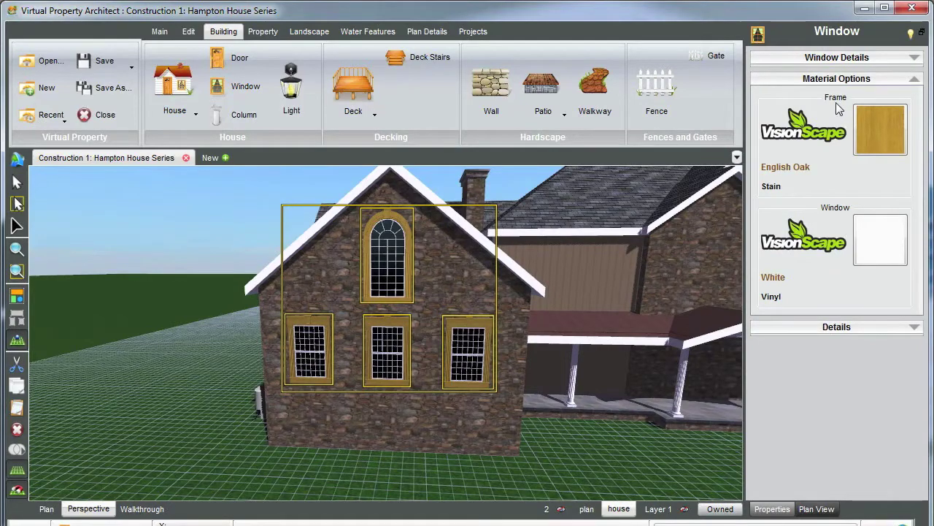
left_click(882, 134)
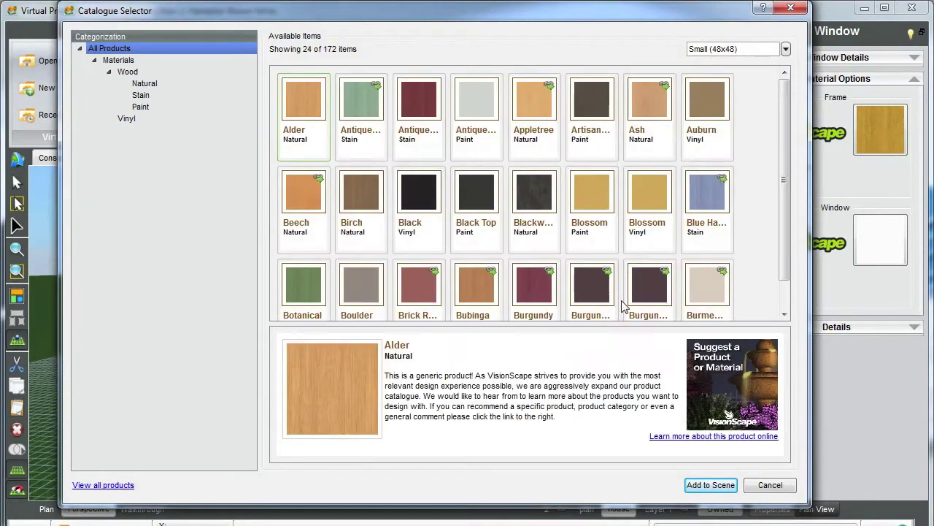
left_click(637, 235)
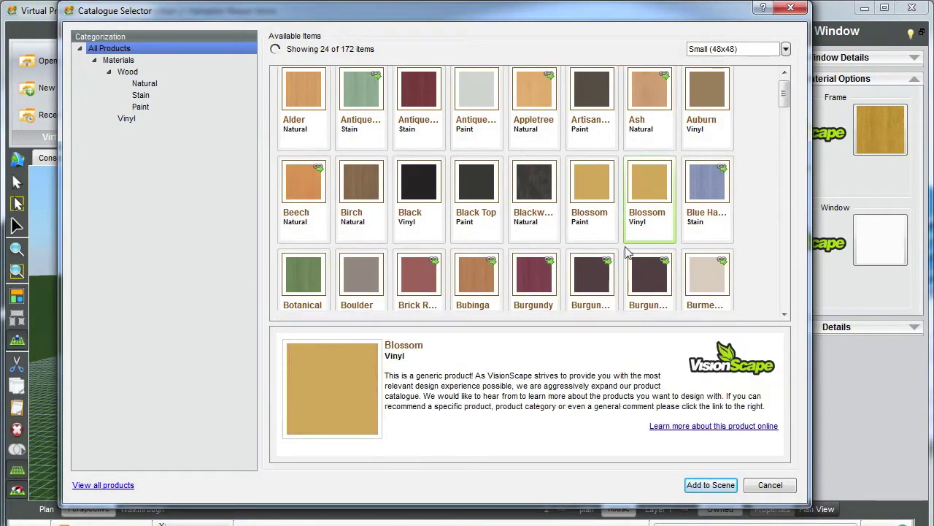
scroll(628, 253, "down", 5)
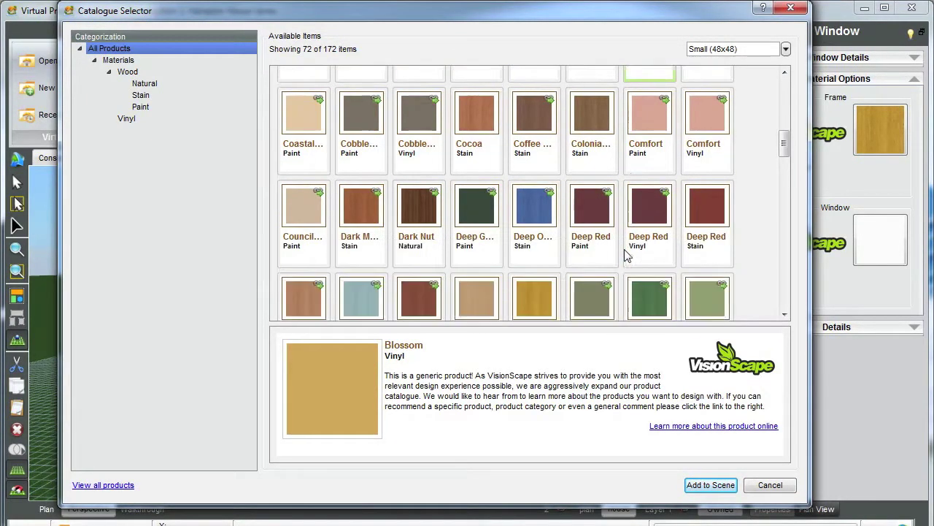
scroll(628, 253, "down", 10)
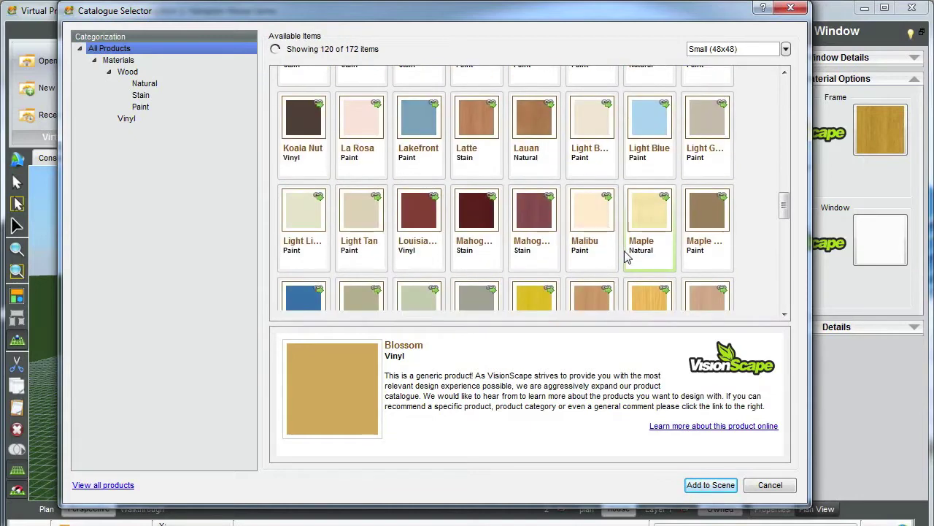
scroll(628, 257, "down", 10)
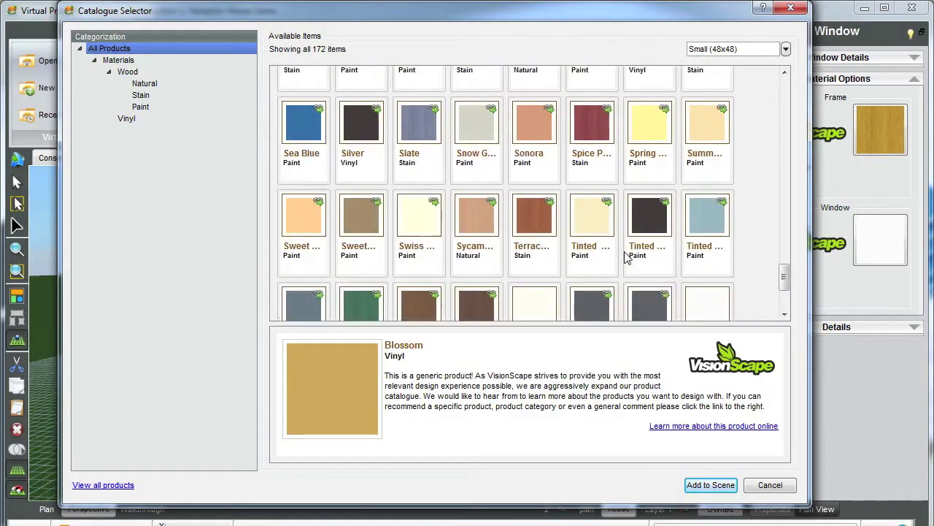
scroll(626, 256, "down", 3)
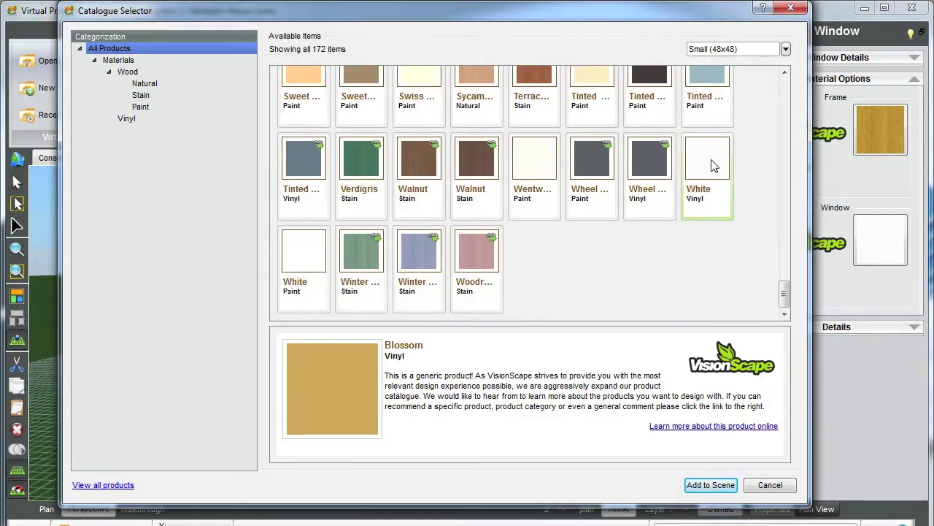
left_click(714, 167)
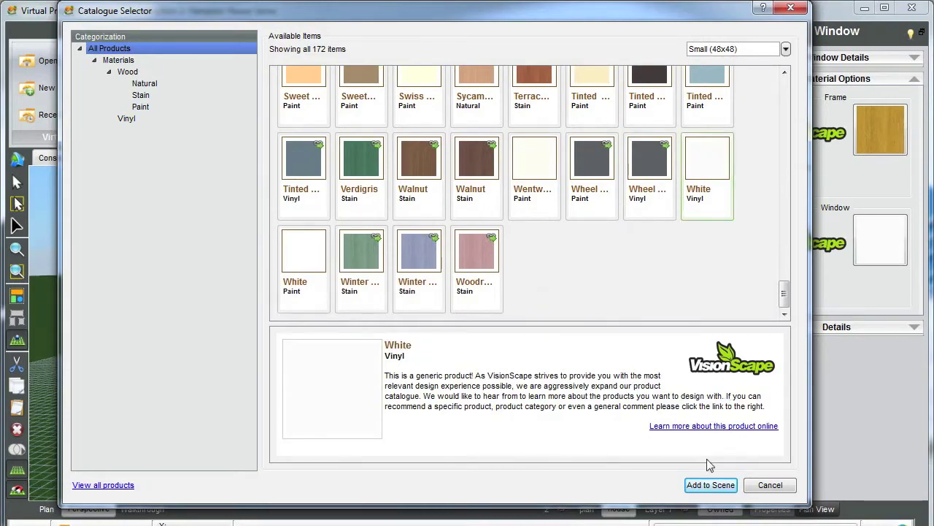
left_click(711, 485)
mouse_move(428, 322)
middle_mouse_down()
mouse_move(445, 327)
mouse_move(434, 319)
middle_mouse_up()
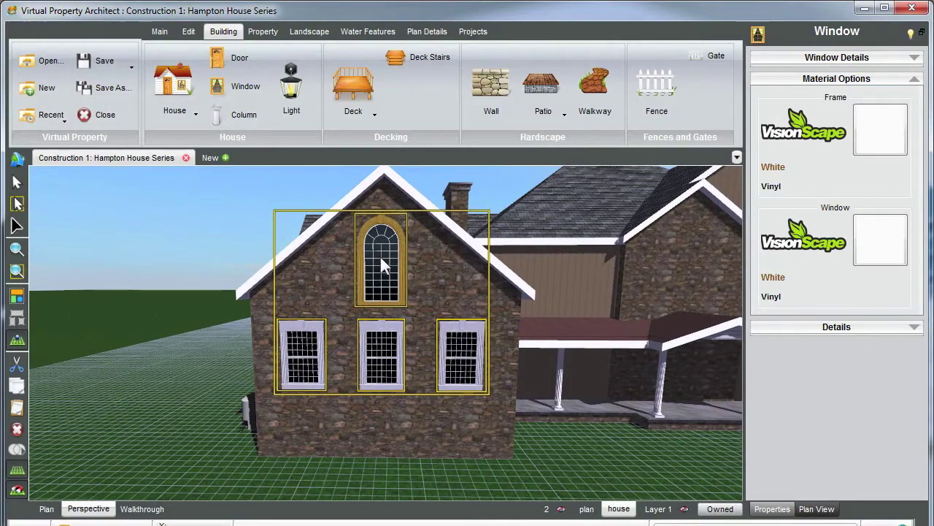
Step: Set the frame material of the arched gable window alone to White Vinyl and check it against the windows below
left_click(408, 283)
left_click(392, 270)
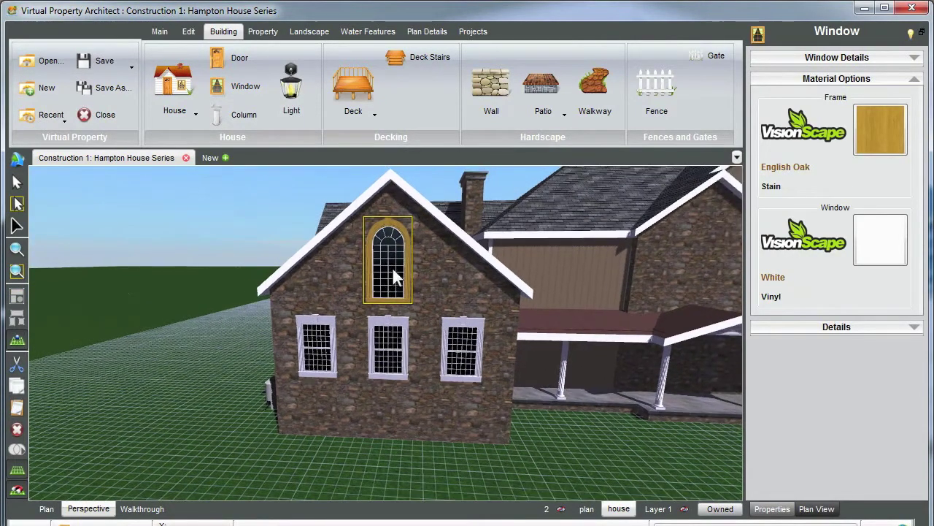
left_click(884, 140)
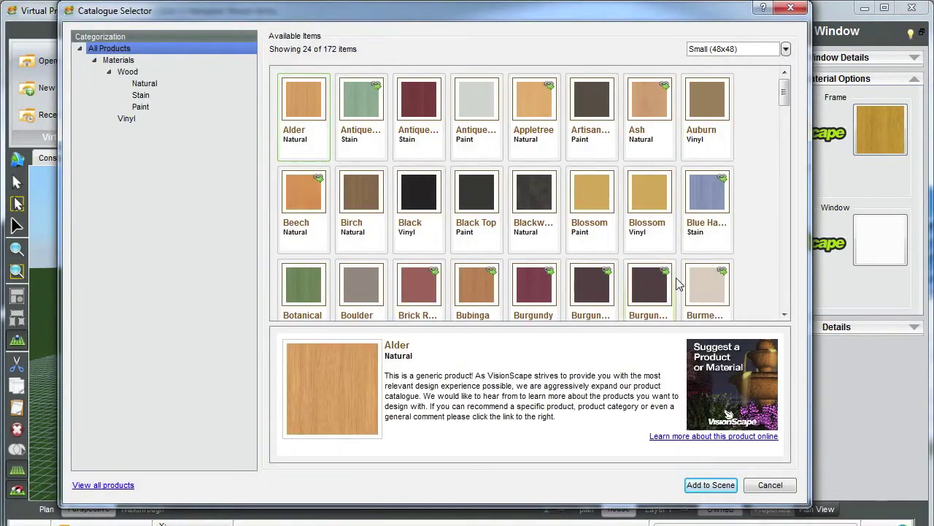
scroll(663, 287, "down", 10)
scroll(660, 287, "down", 15)
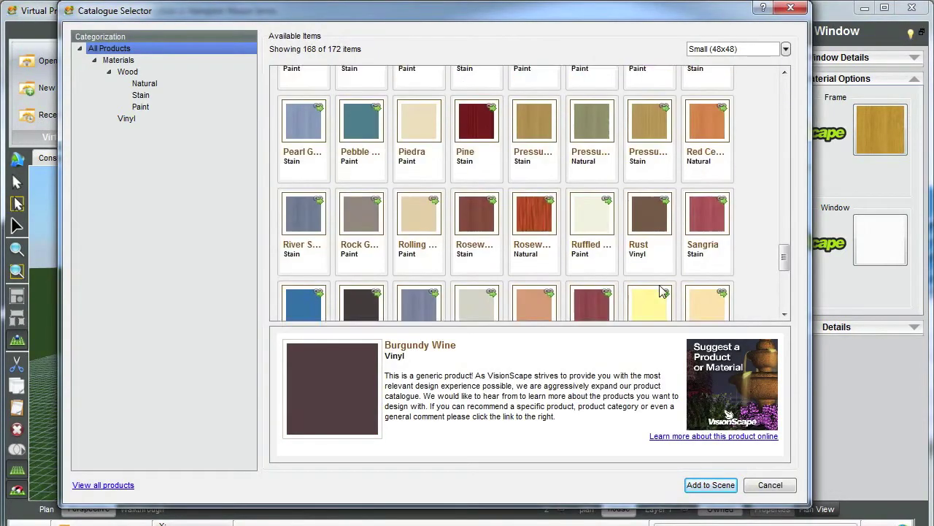
left_click(695, 179)
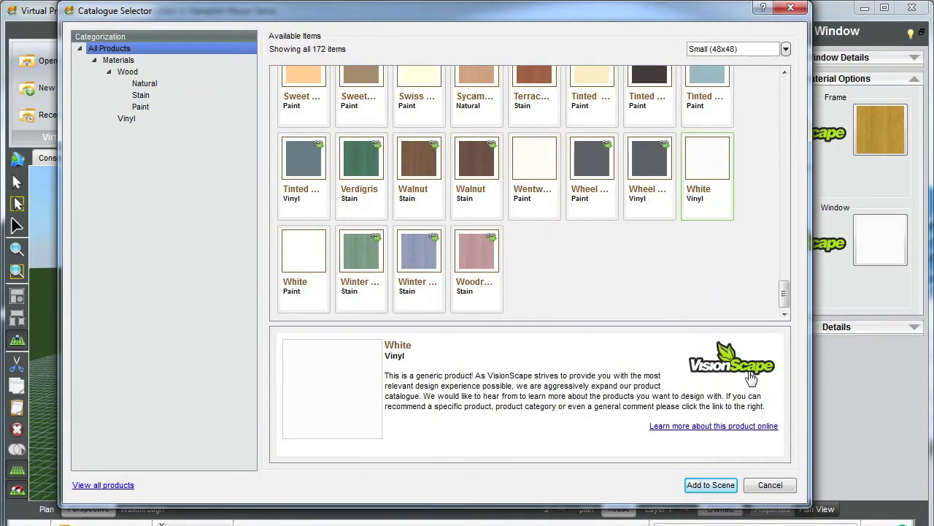
left_click(719, 484)
middle_click_drag(470, 336, 401, 326)
left_click(391, 314)
scroll(393, 315, "down", 3)
scroll(398, 318, "up", 2)
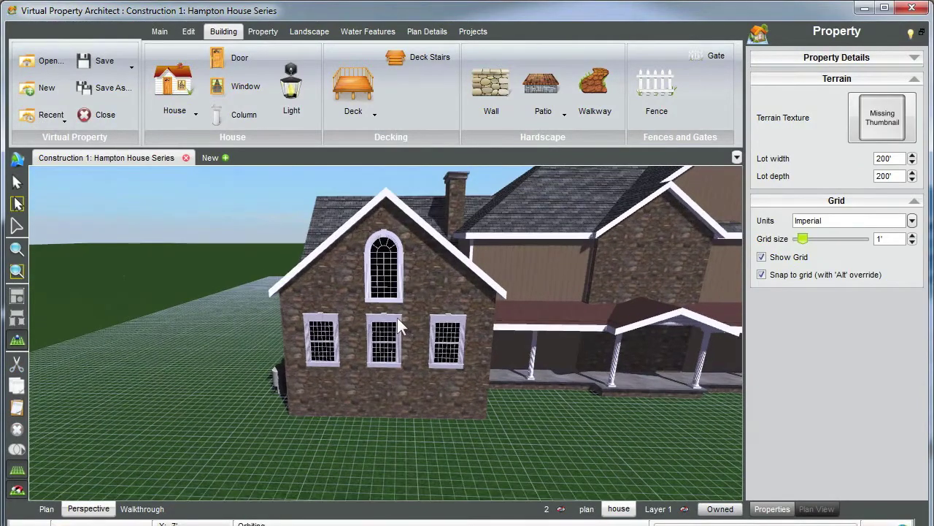
Step: Place a Shaker shutter, 4' 10" H x 1' 4" W, at elevation 6' beside the stone wing's middle double hung window, facing the porch side
left_click(235, 86)
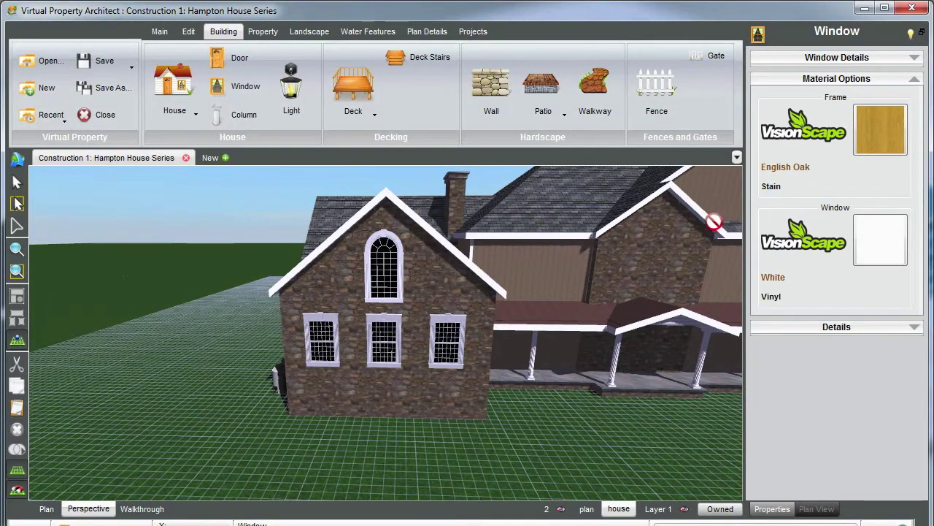
left_click(840, 59)
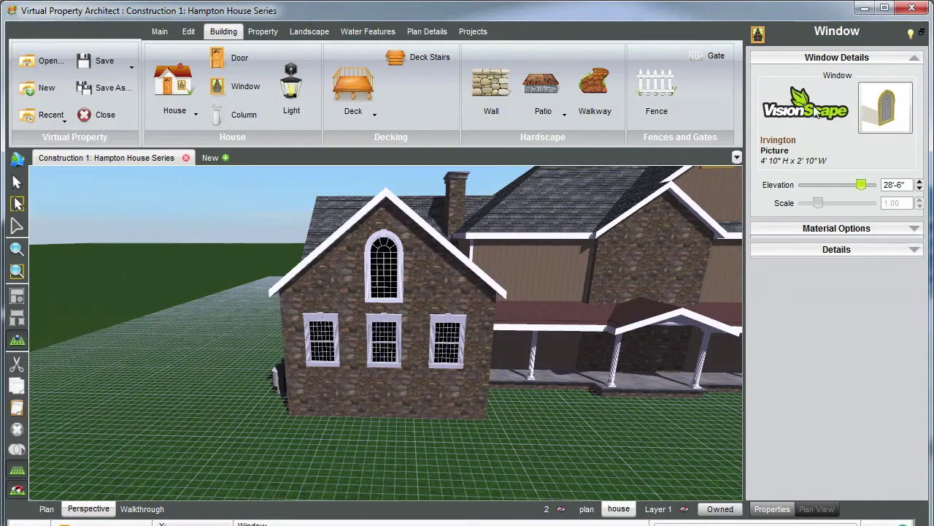
left_click(895, 115)
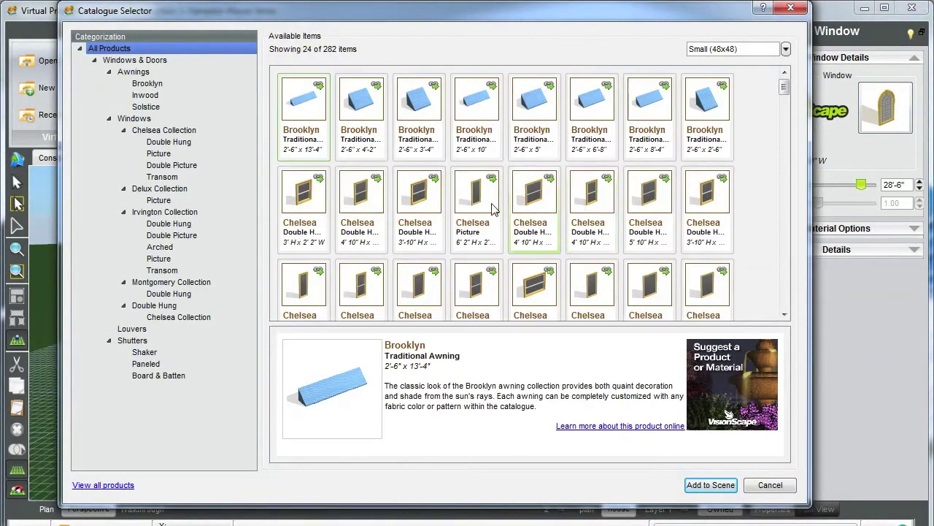
left_click(130, 341)
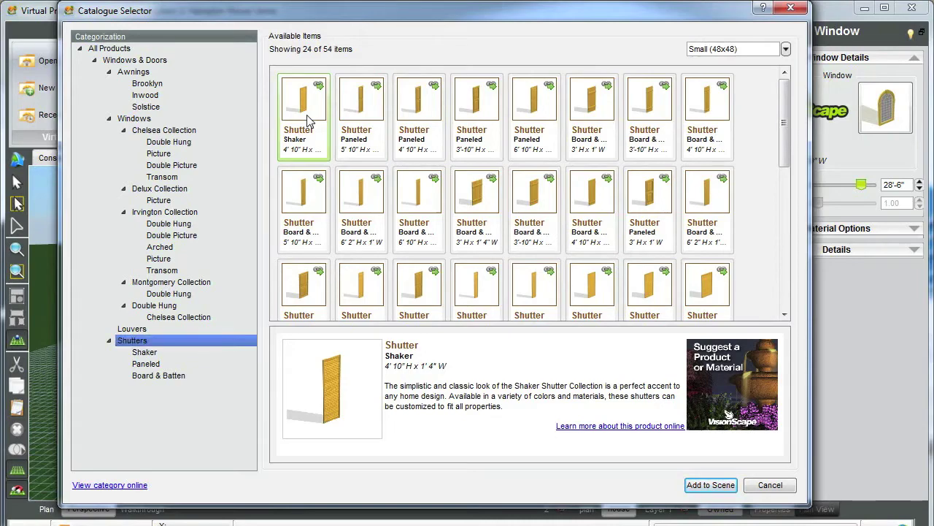
left_click(706, 485)
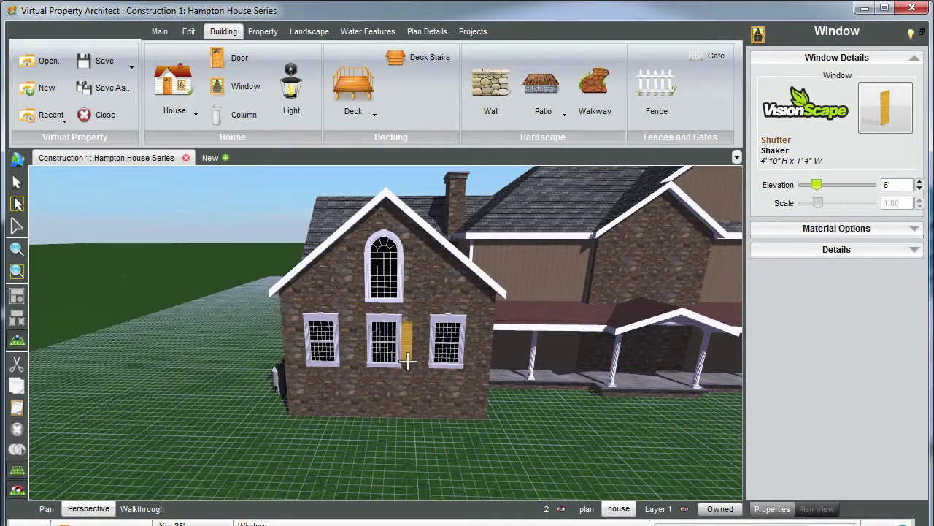
left_click(407, 359)
Step: Nudge the shutter along the stone wall until it sits flush against the middle window's frame
scroll(414, 356, "up", 5)
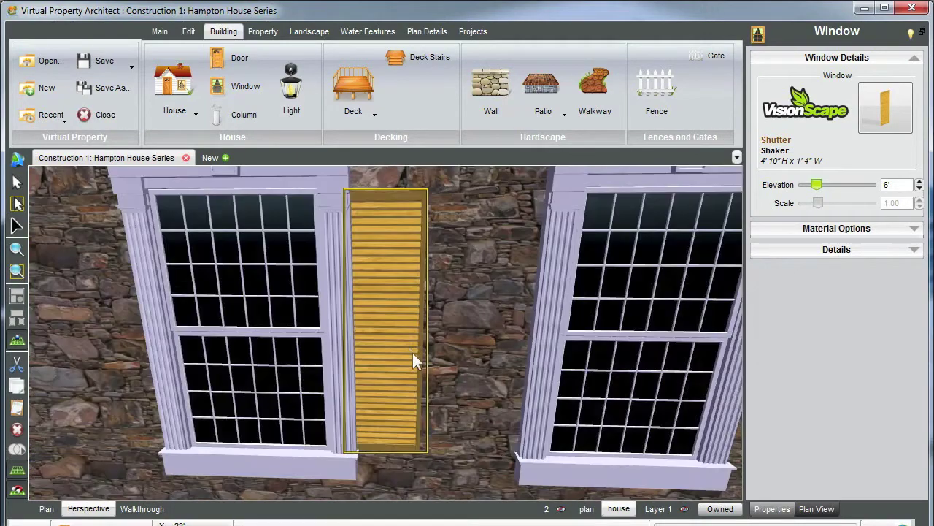
scroll(388, 335, "down", 2)
left_click_drag(380, 338, 387, 336)
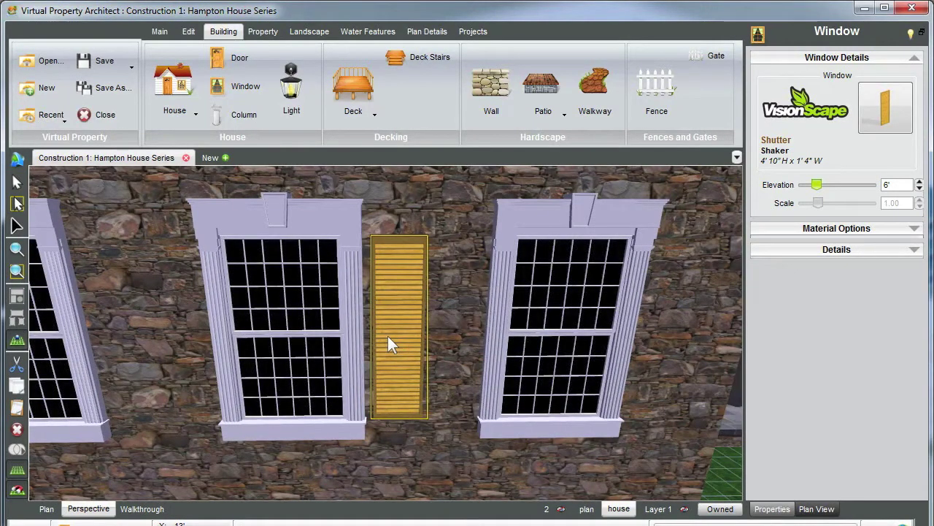
key("Left")
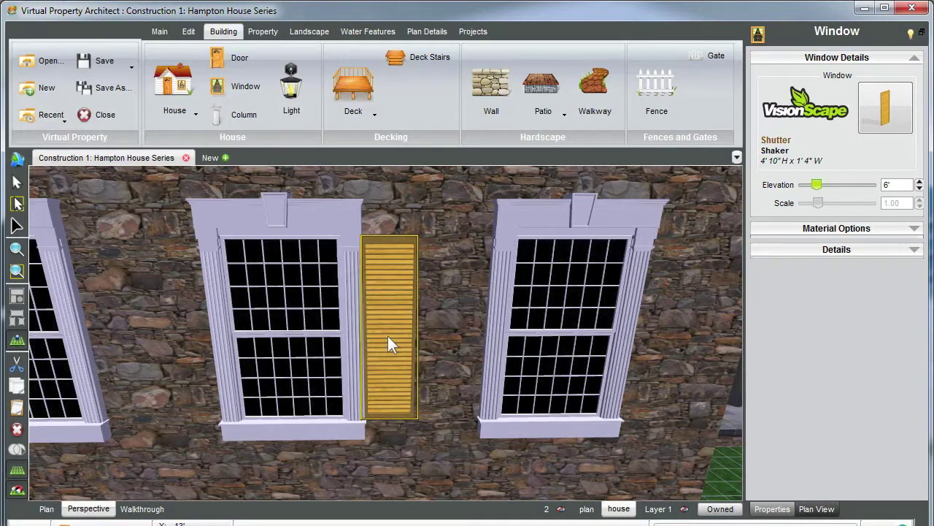
key("Right")
key("Left")
Step: Duplicate the shutter, move the copy to the opposite side of the middle window and check the pair from farther back
scroll(387, 332, "down", 3)
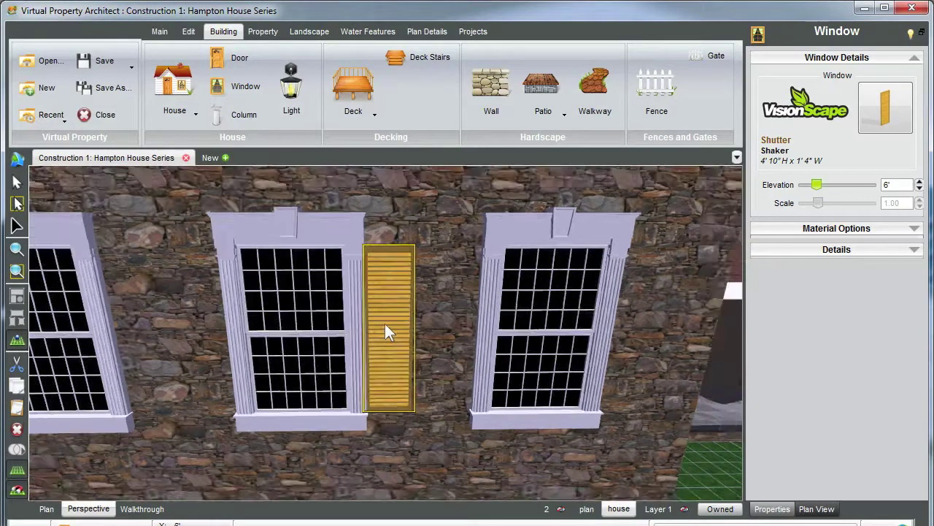
key("ctrl+v")
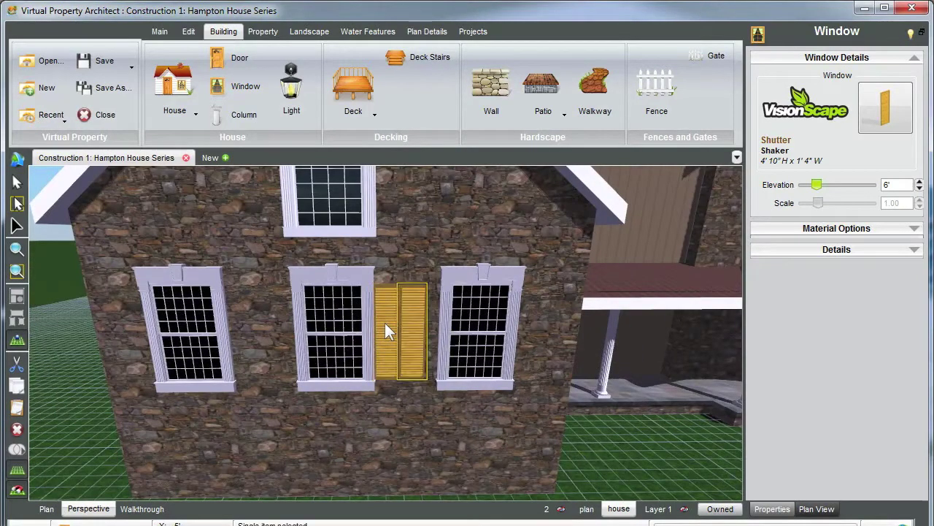
left_click_drag(411, 328, 281, 327)
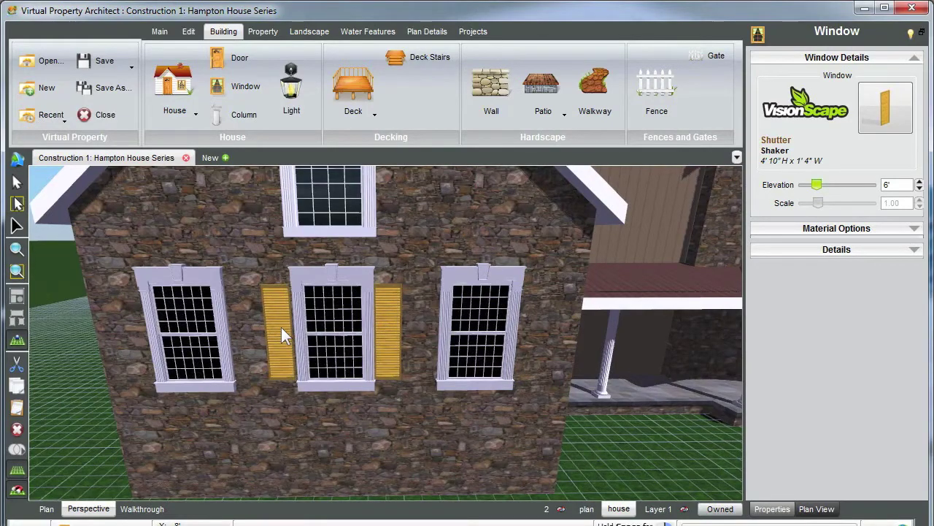
scroll(333, 303, "down", 2)
mouse_move(335, 307)
middle_mouse_down()
mouse_move(379, 310)
mouse_move(342, 303)
middle_mouse_up()
scroll(343, 310, "down", 2)
right_click(357, 311)
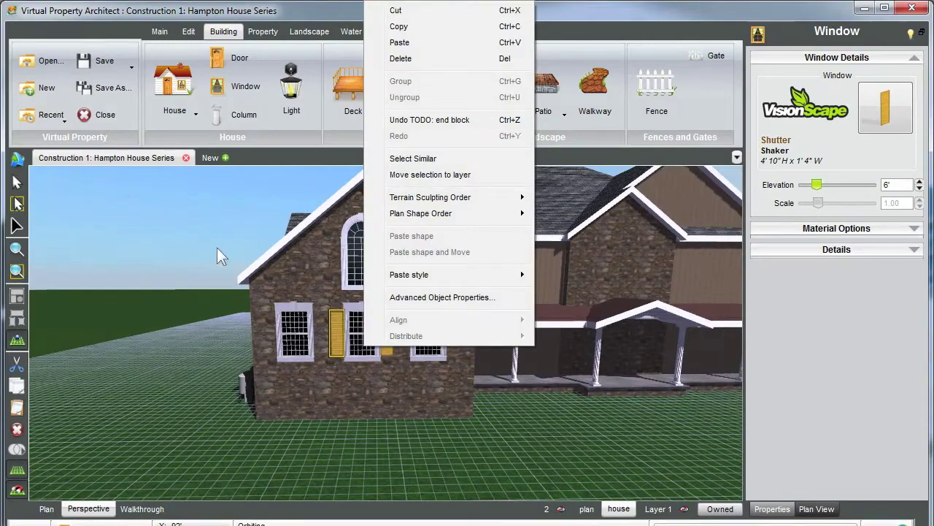
left_click(213, 241)
key("Right")
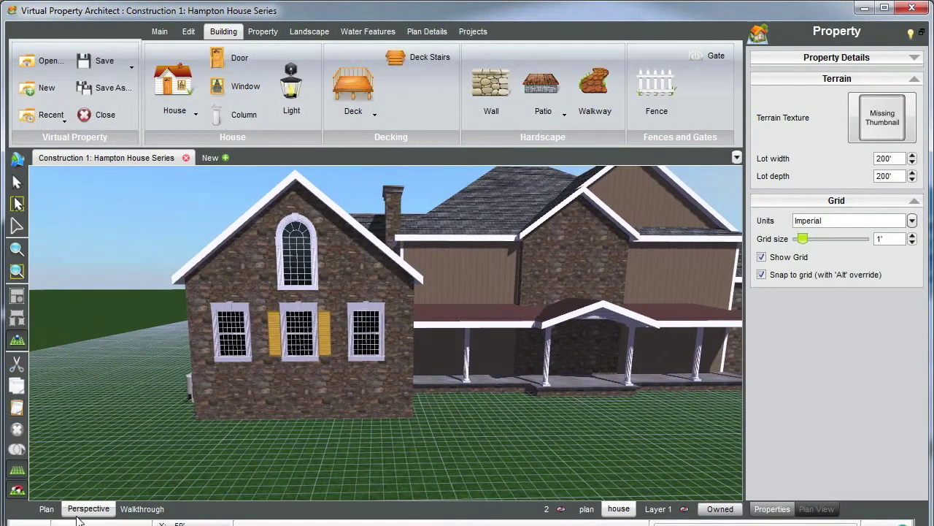
Step: Add an Irvington Colonial double hung window, 4' 10" H x 2' 10" W, at elevation 11'-6" on the main house's upper timbered wall nearest the stone wing
left_click(379, 329)
mouse_move(387, 333)
middle_mouse_down()
mouse_move(386, 319)
mouse_move(354, 336)
mouse_move(383, 328)
middle_mouse_up()
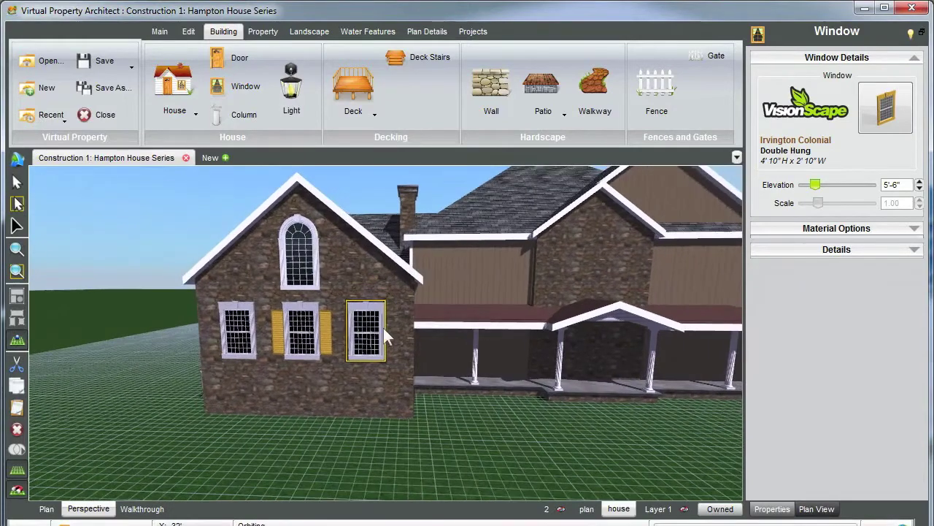
scroll(387, 332, "down", 2)
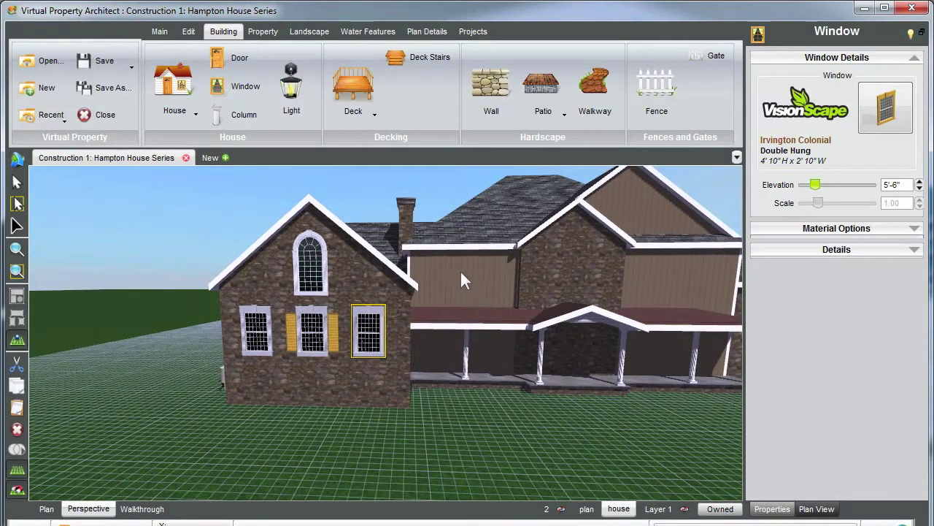
left_click(461, 274)
left_click(368, 329)
left_click(474, 281)
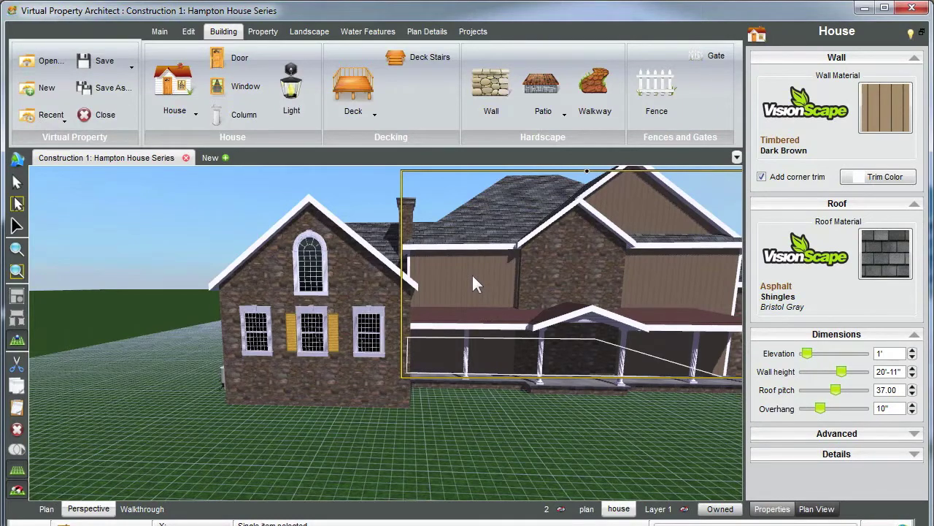
middle_click_drag(473, 279, 423, 333)
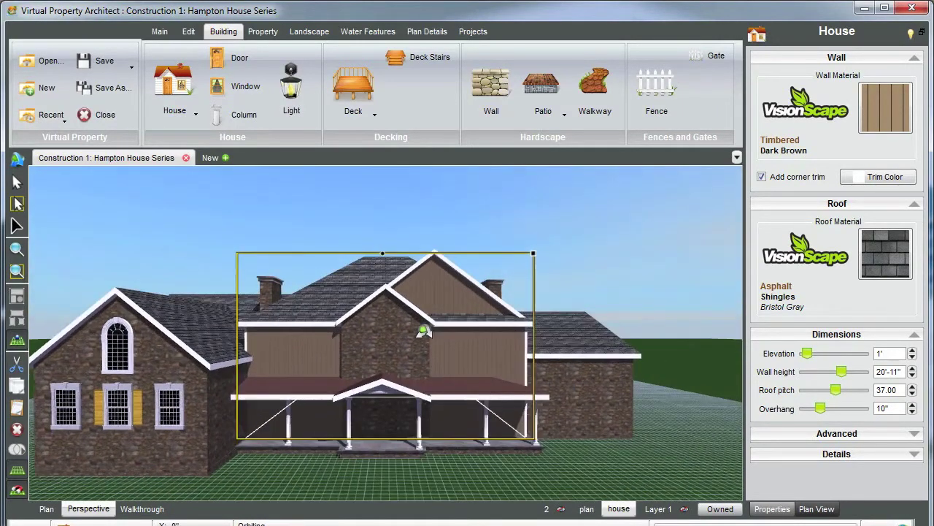
left_click(321, 443)
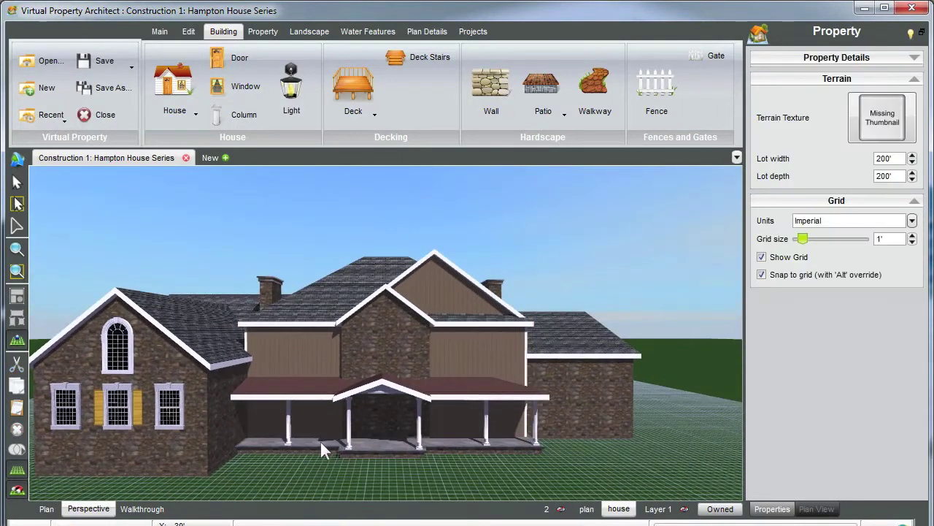
left_click(233, 89)
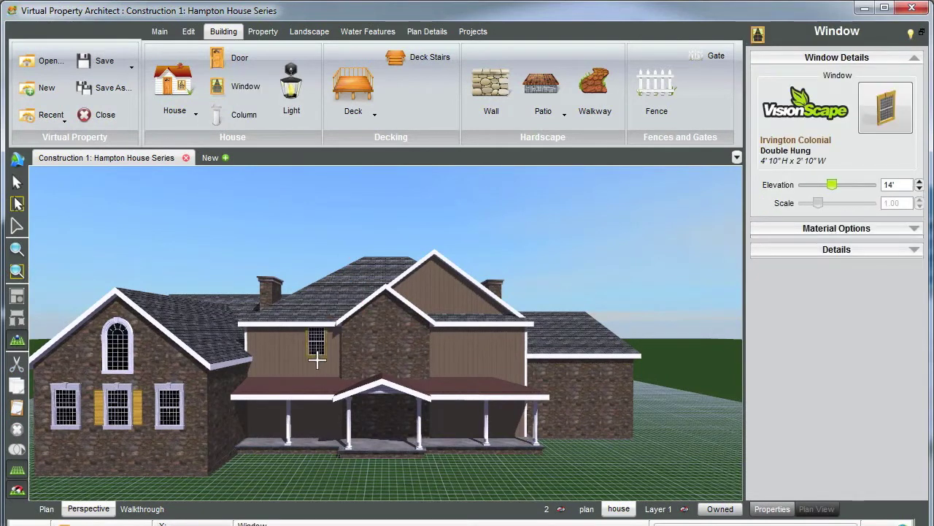
left_click(271, 373)
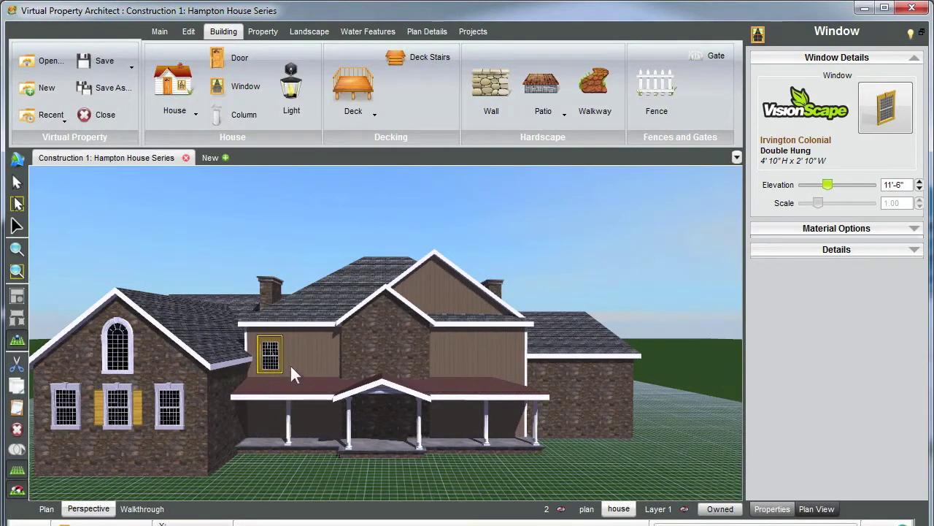
Step: Duplicate the new upper window and move the copy along the timbered wall toward the central stone gable
key("z")
scroll(343, 362, "down", 5)
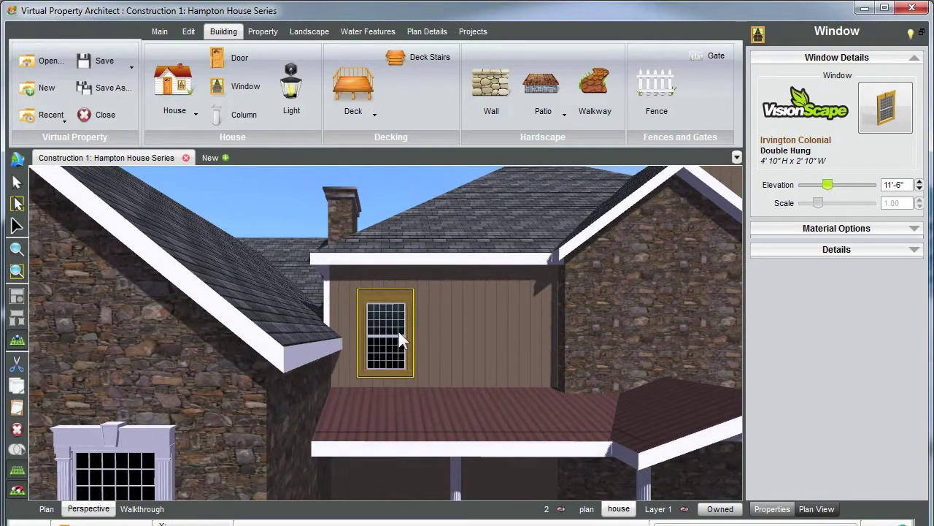
key("ctrl+v")
left_click_drag(400, 336, 478, 335)
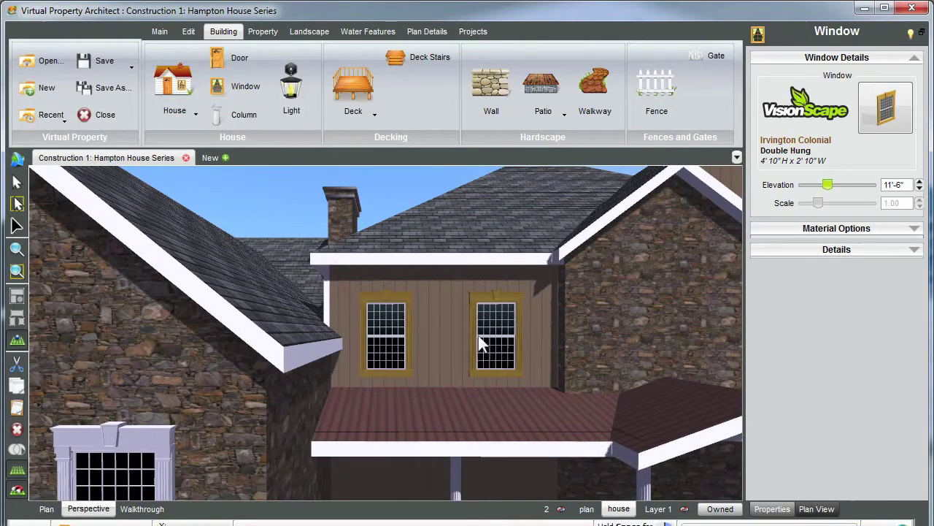
Step: Select both upper windows on the timbered wall and set their frame material to White Vinyl
middle_click_drag(479, 335, 449, 381)
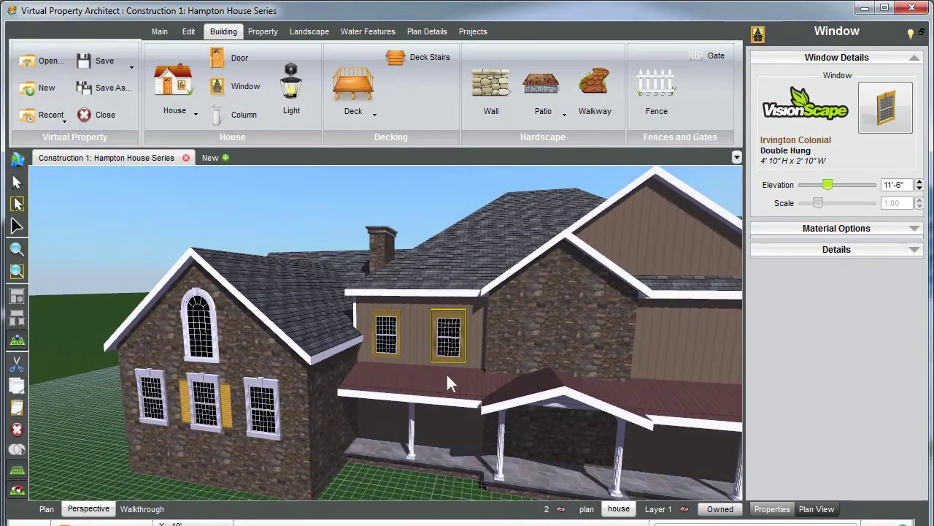
left_click(386, 334, "shift")
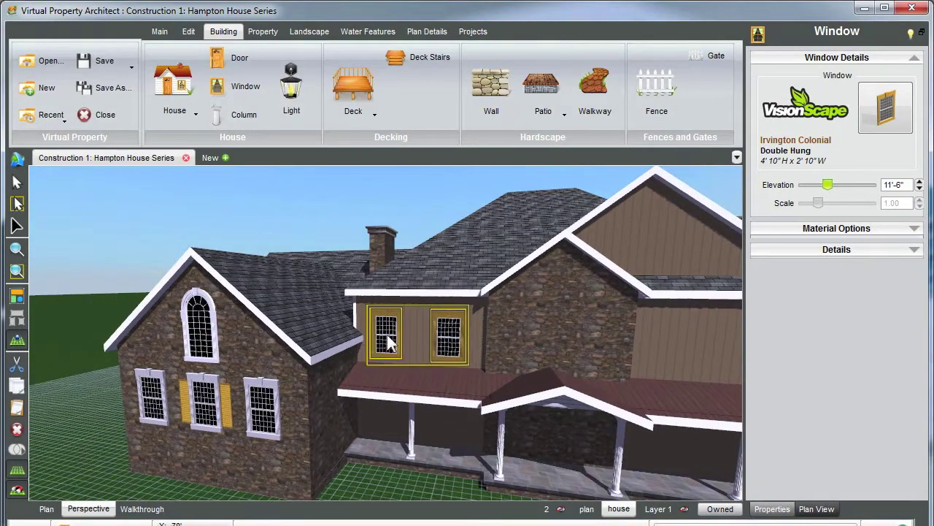
left_click(807, 228)
left_click(881, 124)
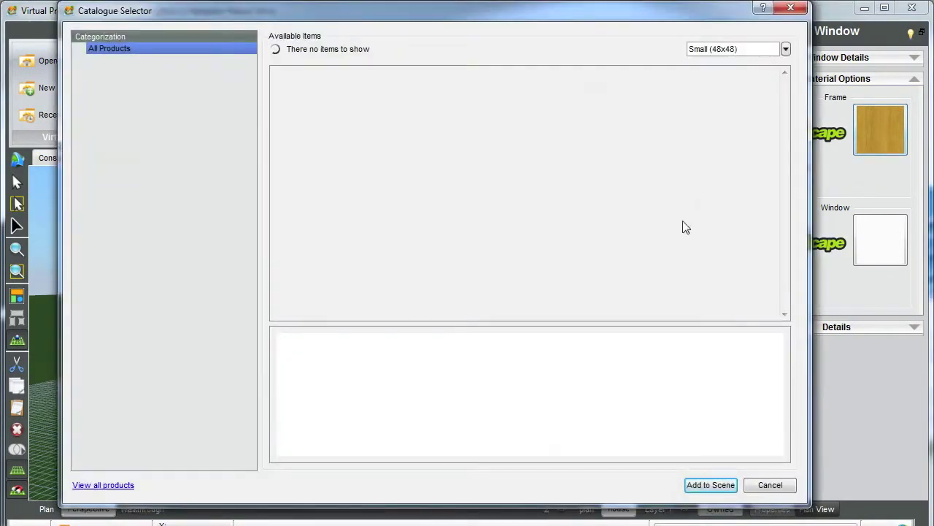
scroll(642, 243, "down", 15)
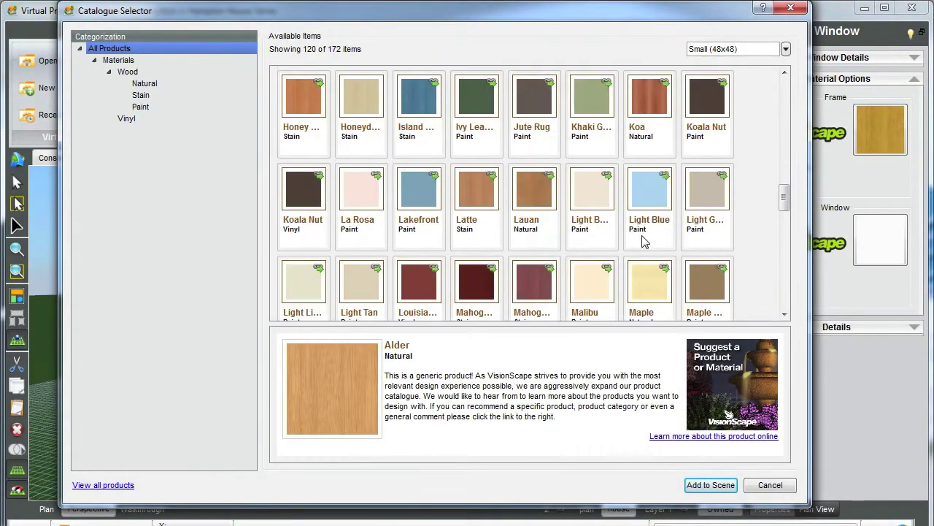
scroll(643, 237, "down", 5)
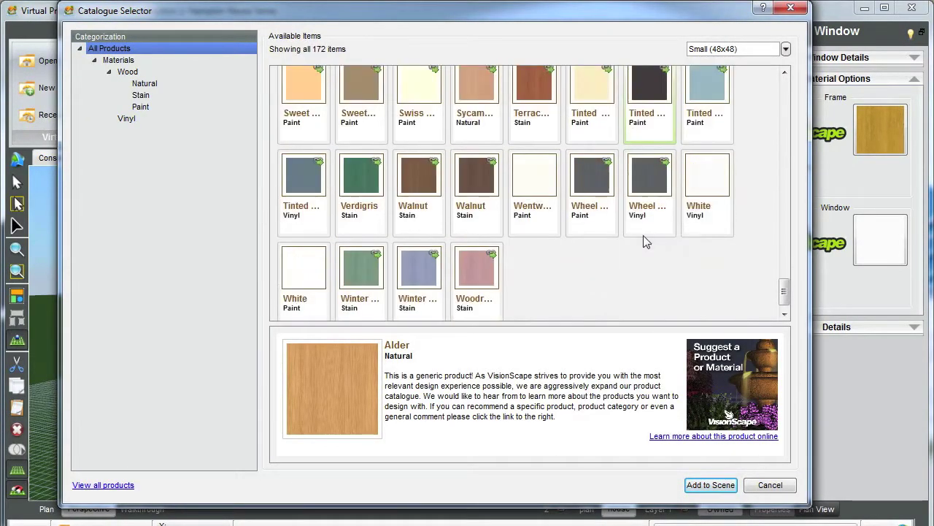
left_click(704, 192)
left_click(711, 485)
Step: Copy the pair of white double hung windows to the upper timbered wall on the far side of the central stone gable and check their placement
mouse_move(425, 371)
middle_mouse_down()
mouse_move(449, 373)
mouse_move(427, 372)
middle_mouse_up()
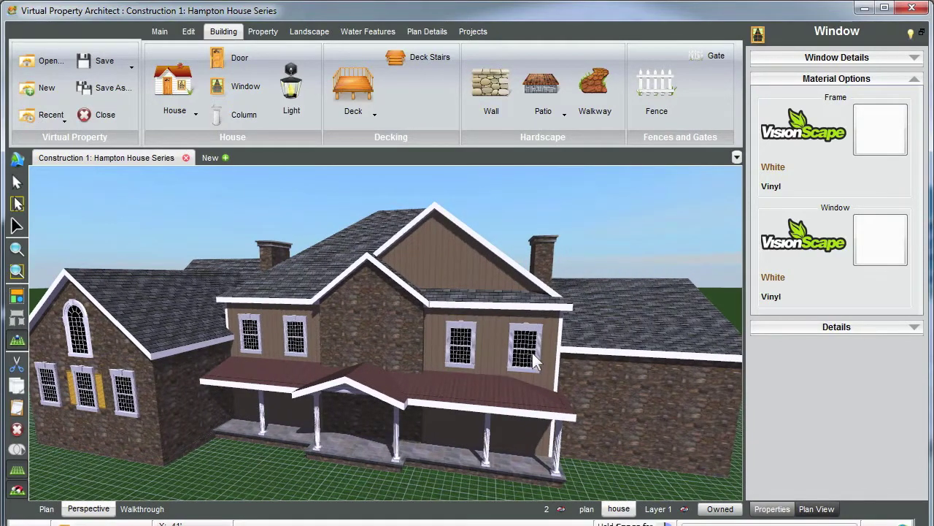
left_click(532, 352)
left_click(592, 264)
middle_click_drag(395, 343, 418, 339)
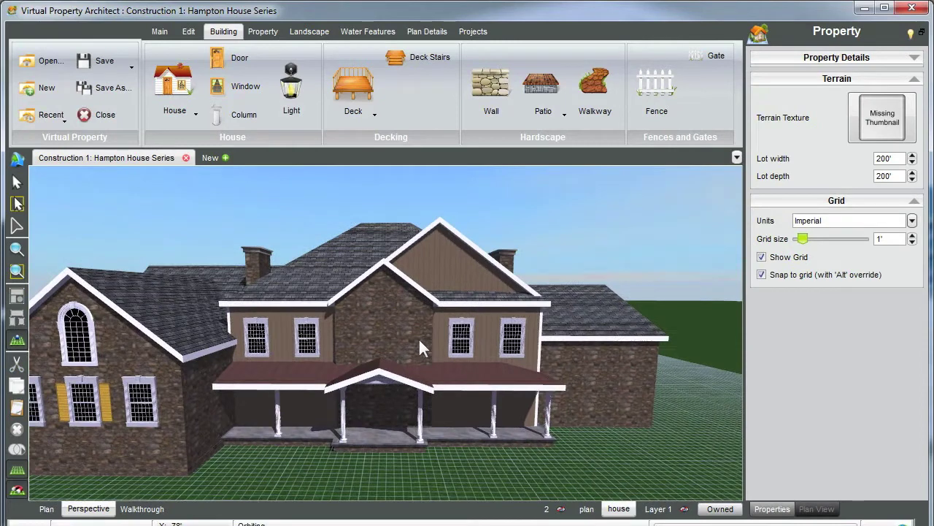
left_click_drag(376, 375, 411, 387)
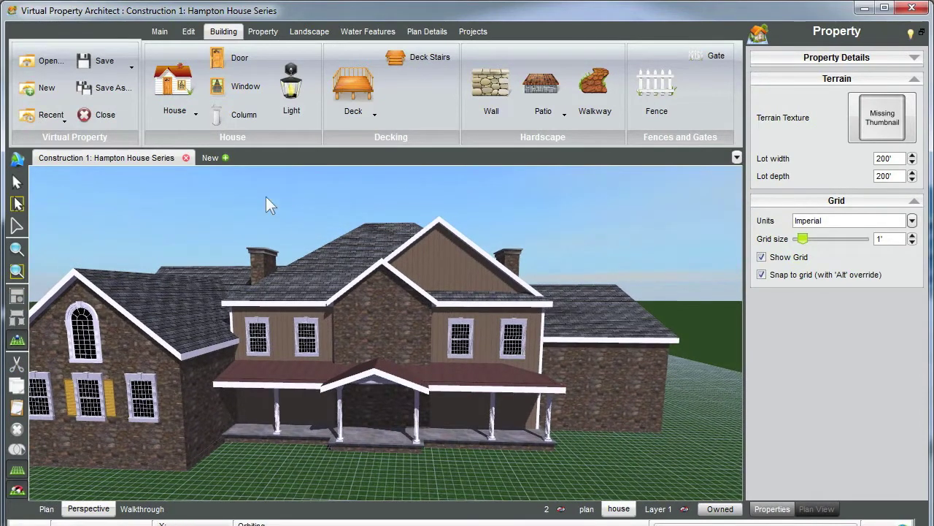
Step: Place an Archtop single door, 6' 10" H x 2' 9" W, at elevation 0" in the stone entry wall beneath the porch gable
left_click(234, 60)
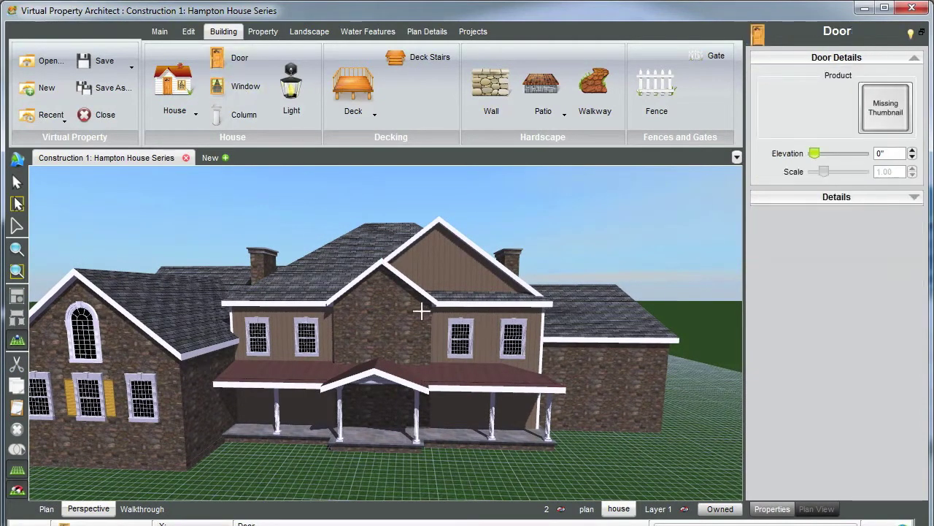
left_click(380, 417)
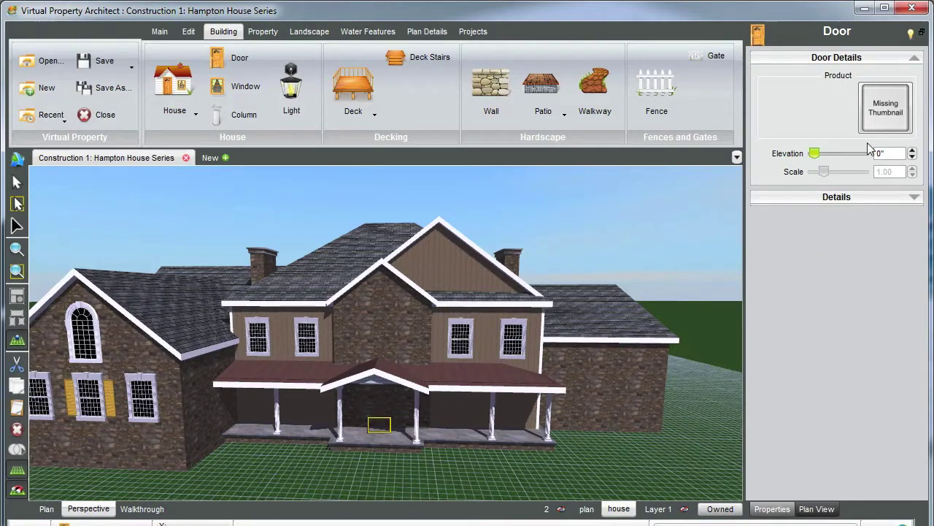
left_click(873, 130)
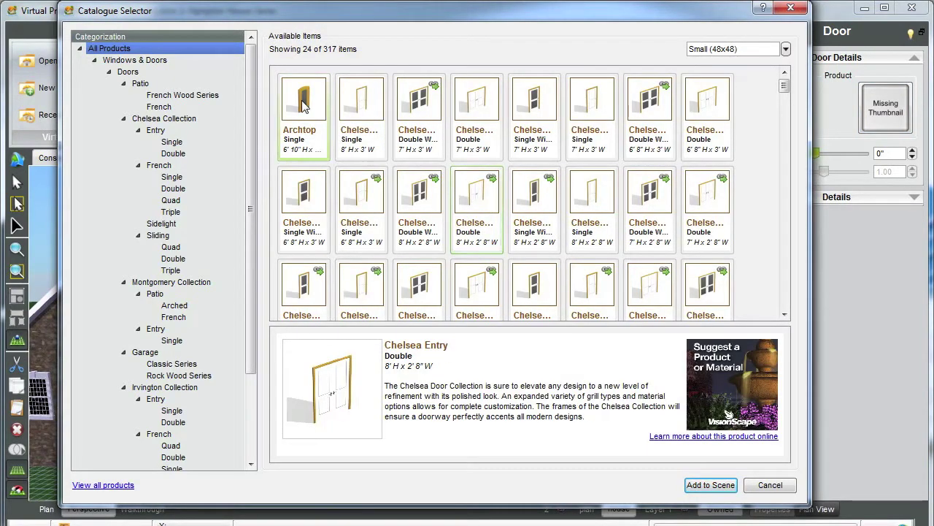
left_click(710, 485)
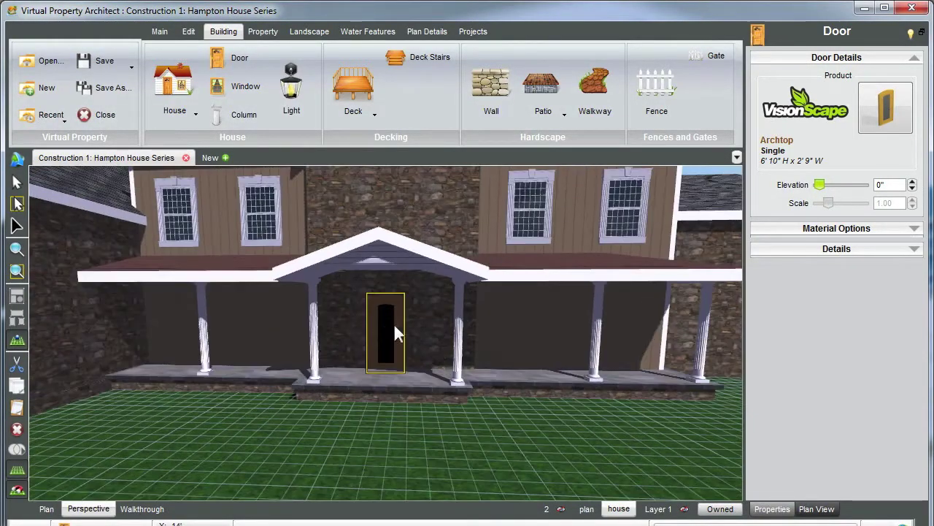
mouse_move(394, 325)
middle_mouse_down()
mouse_move(423, 330)
mouse_move(396, 331)
middle_mouse_up()
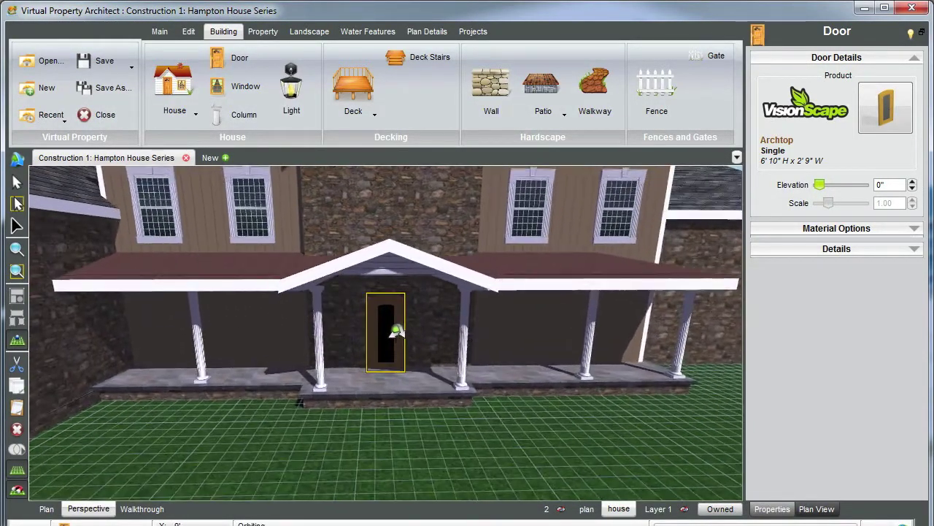
Step: Place an Archtop single door in the gable end wall of the stone side wing without windows
right_click_drag(395, 331, 458, 333)
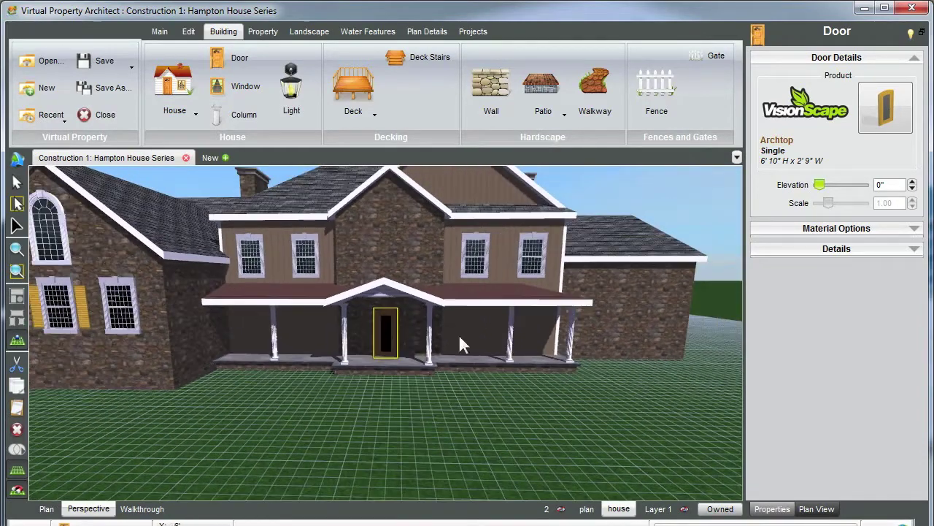
left_click(617, 326)
scroll(617, 325, "up", 5)
right_click_drag(604, 329, 453, 333)
scroll(482, 321, "down", 3)
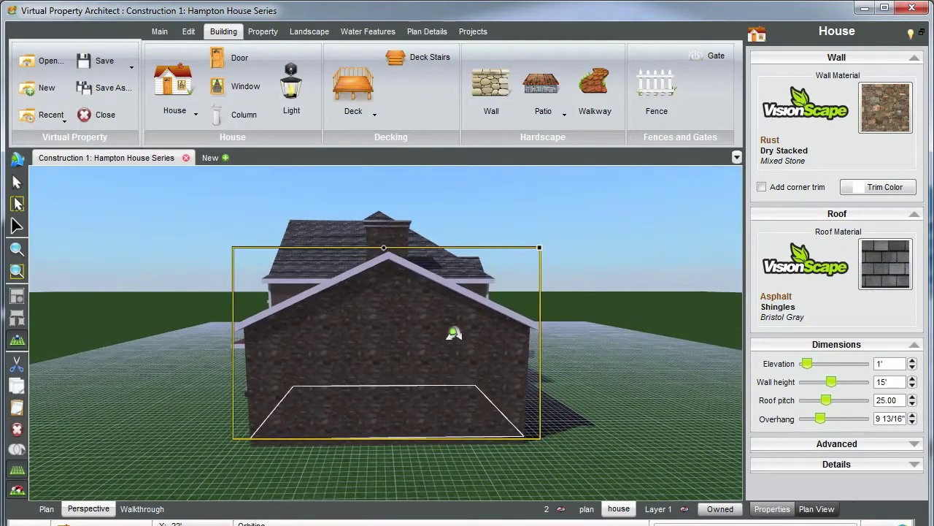
left_click(519, 212)
scroll(397, 346, "down", 2)
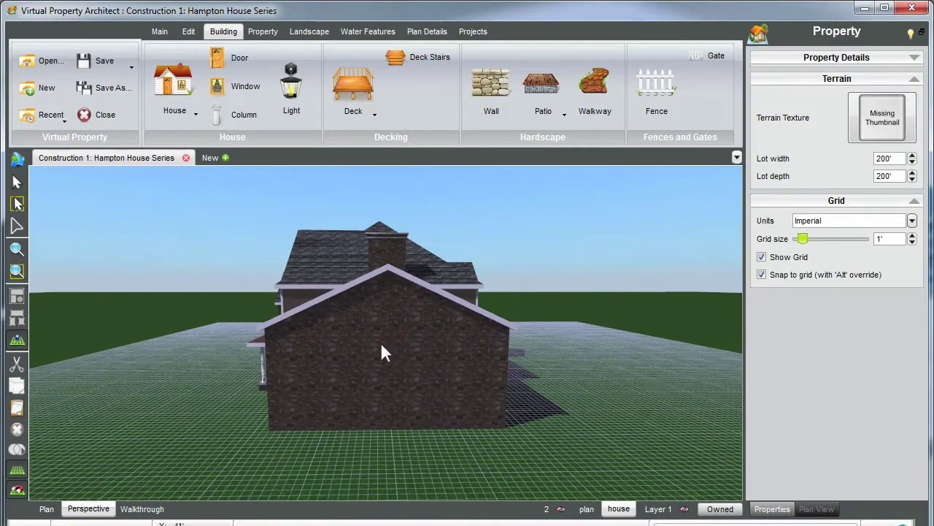
left_click(231, 64)
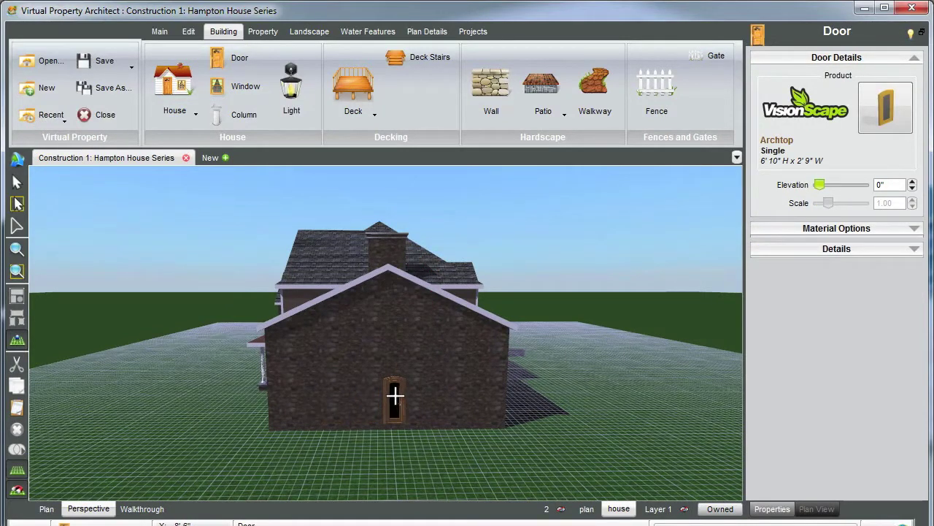
left_click(394, 395)
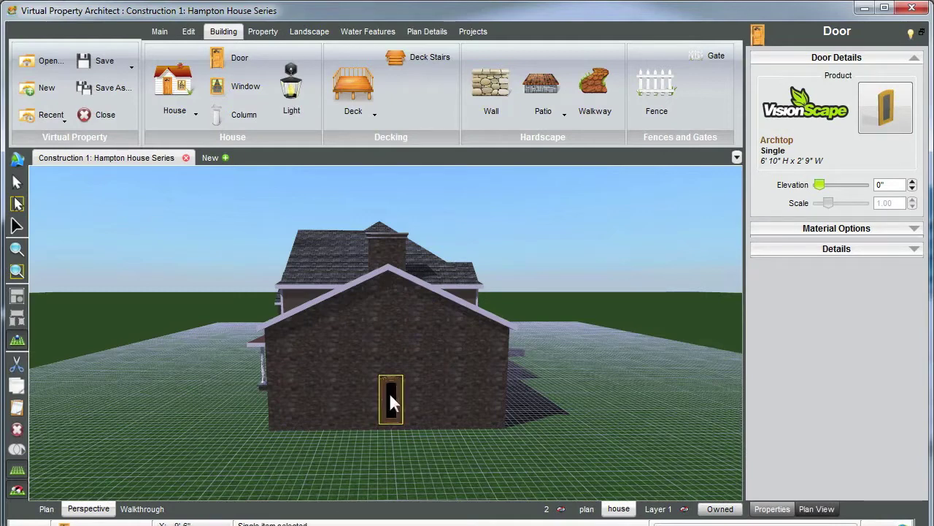
Step: Replace the side wing's door with a Classic garage door, 7' 6" H x 8' 0" W
left_click(886, 104)
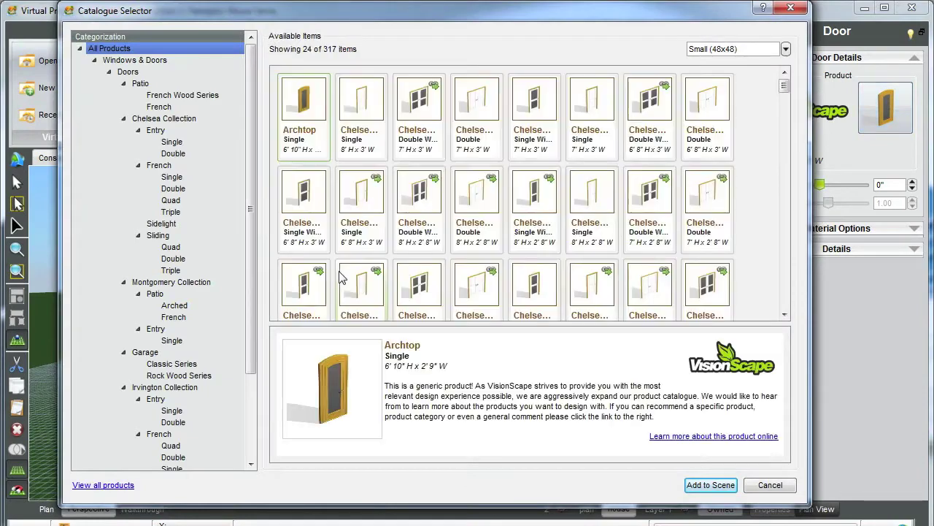
left_click(145, 353)
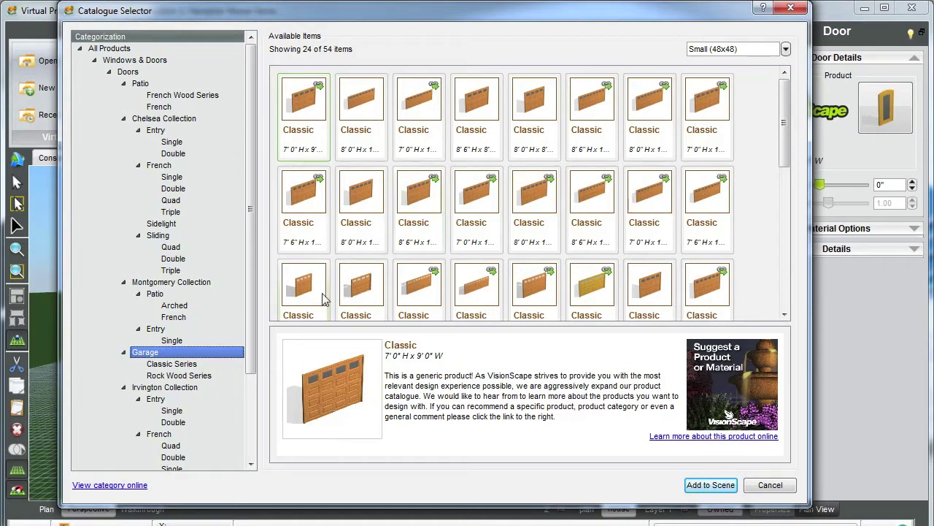
left_click(365, 287)
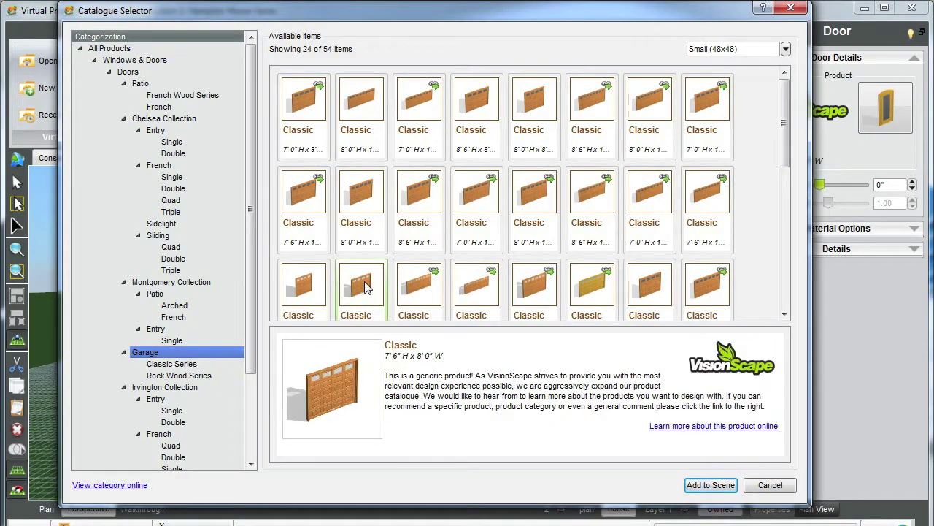
left_click(710, 485)
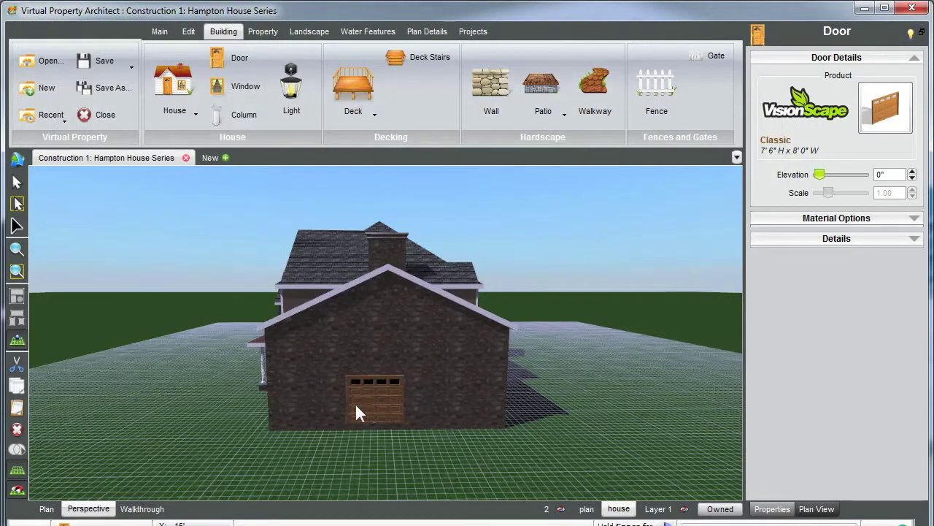
middle_click_drag(257, 412, 424, 406)
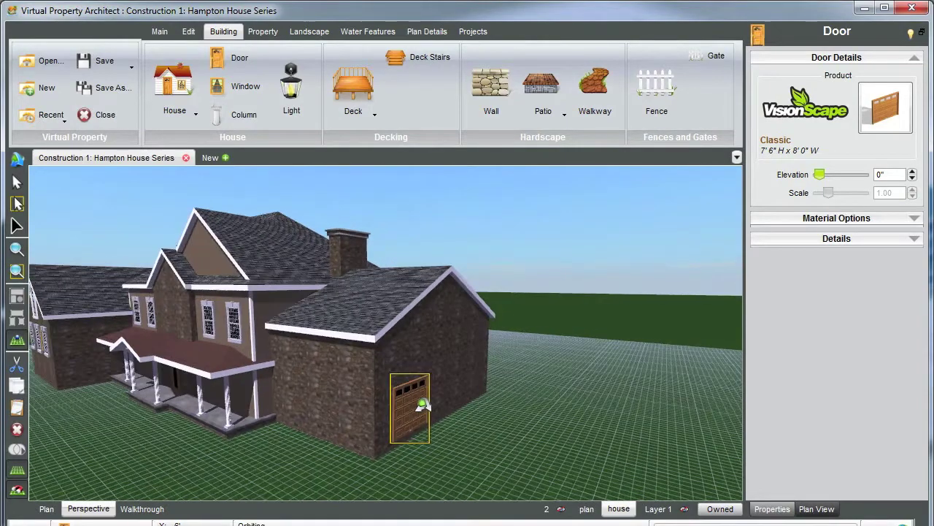
scroll(421, 401, "down", 2)
Step: Examine the front of the house and the Archtop door beneath the porch gable
left_click_drag(511, 273, 479, 398)
middle_click_drag(465, 427, 421, 403)
key("Left")
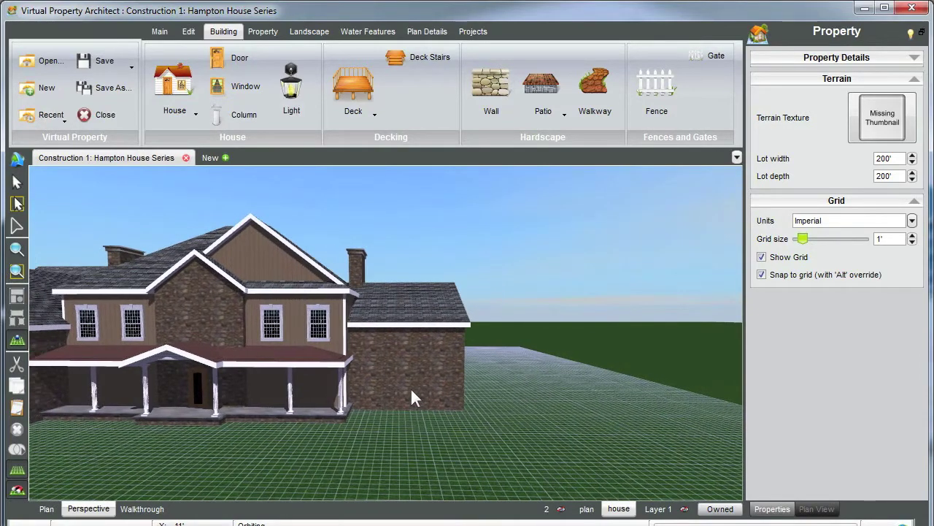
key("Left")
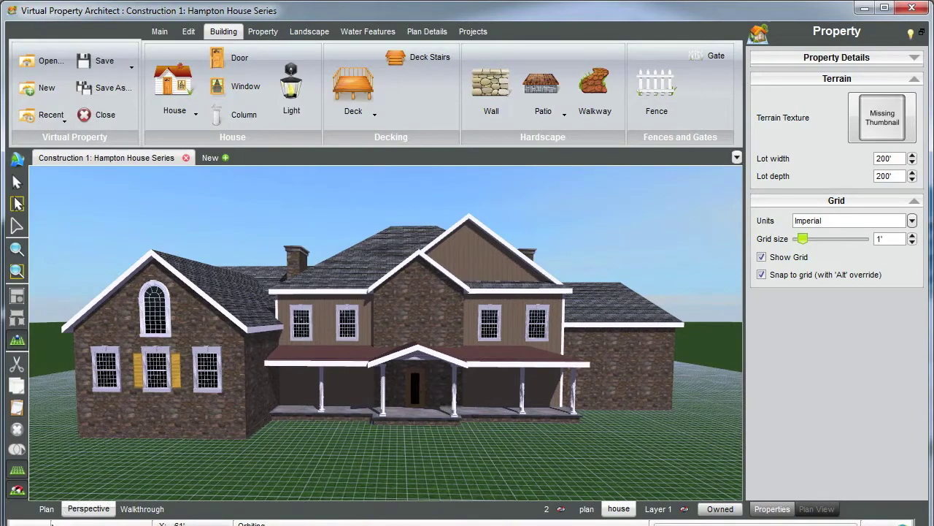
middle_click_drag(471, 385, 416, 387)
left_click(415, 388)
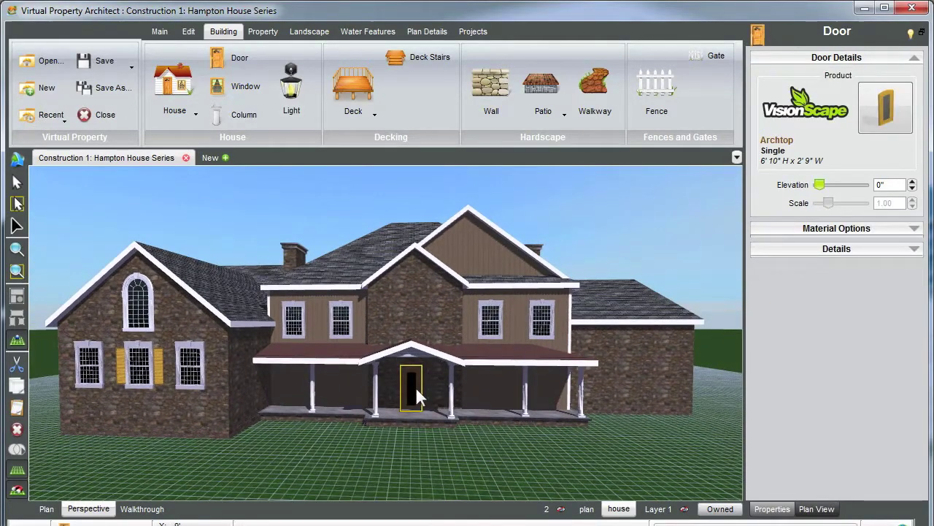
double_click(416, 386)
scroll(415, 380, "down", 6)
scroll(415, 382, "down", 5)
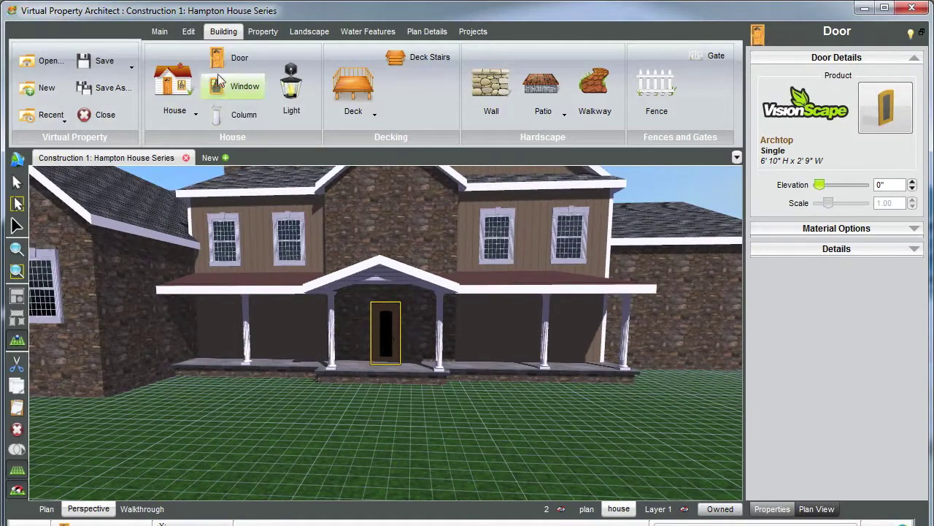
Step: Shift the time of day slightly earlier to let more daylight onto the porch walls and front door
left_click(189, 31)
mouse_move(331, 70)
left_mouse_down()
mouse_move(347, 68)
mouse_move(336, 69)
left_mouse_up()
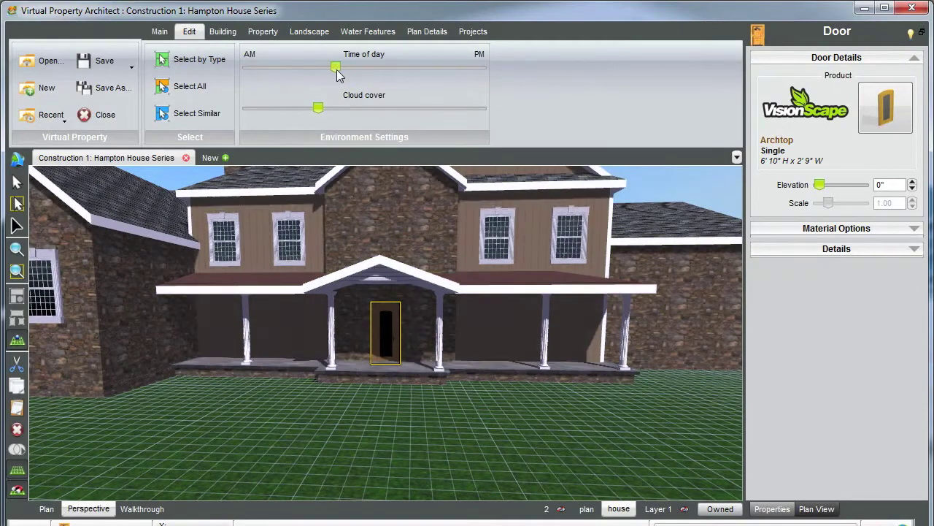
scroll(404, 307, "down", 1)
left_click(656, 170)
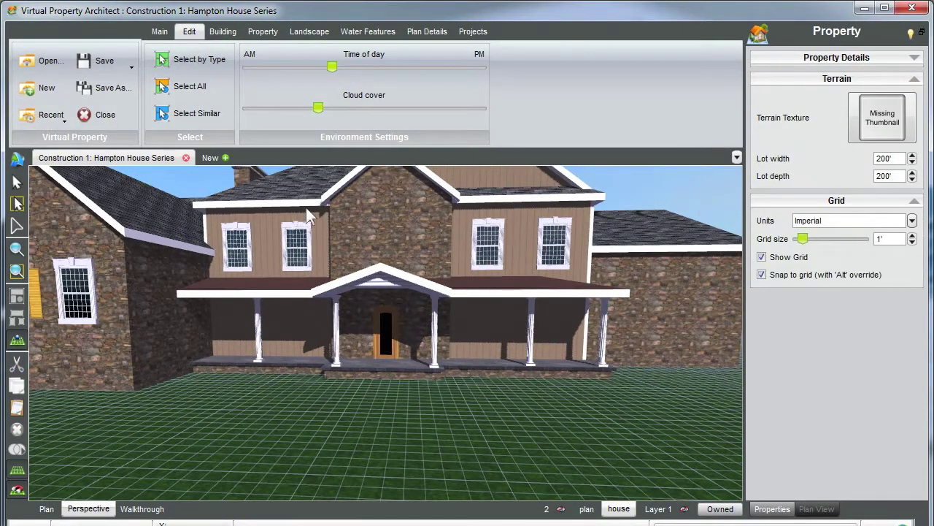
Step: Add a Bay Shore wall-mounted light to the stone entry wall beside the front door and check its placement
left_click(222, 30)
left_click(291, 92)
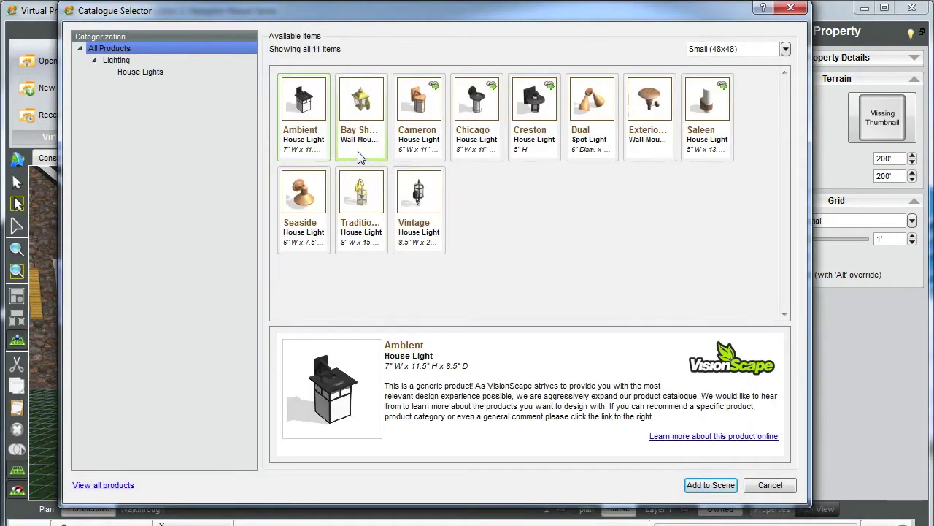
left_click(361, 113)
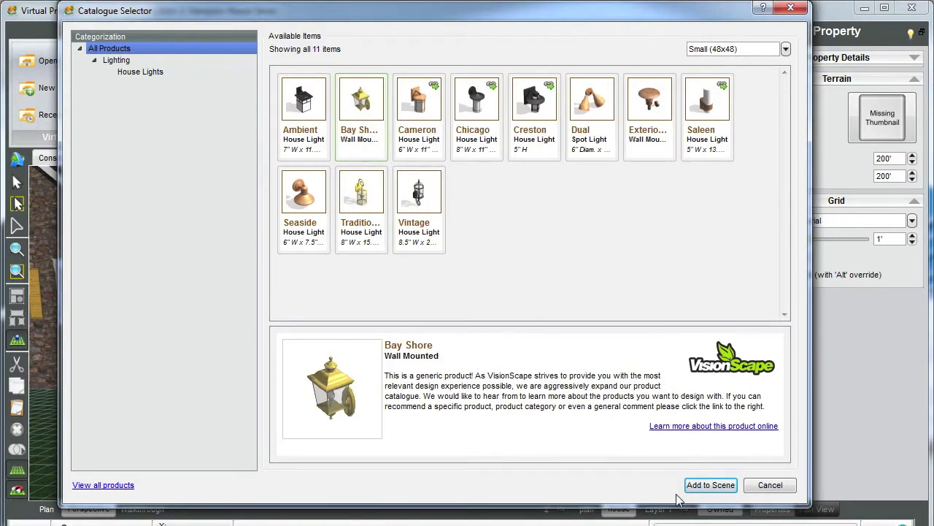
left_click(708, 484)
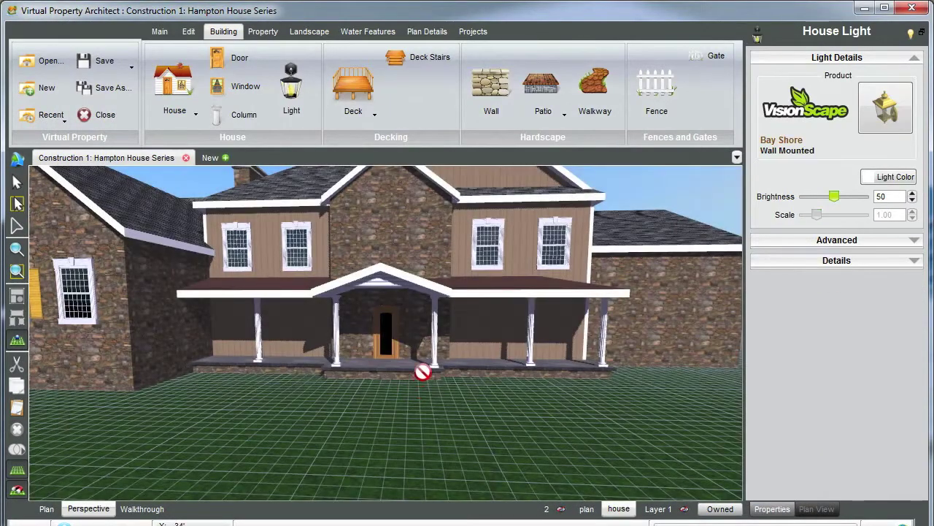
left_click(411, 316)
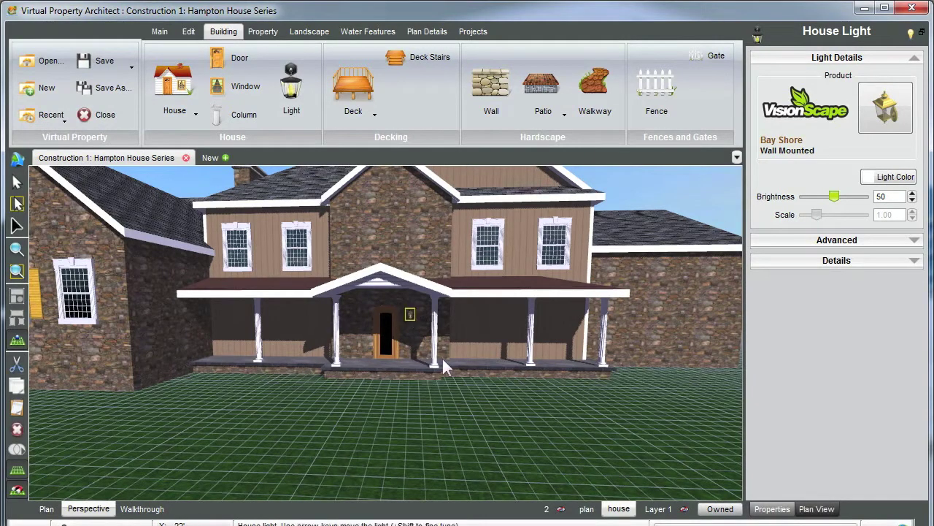
key("z")
scroll(434, 343, "down", 5)
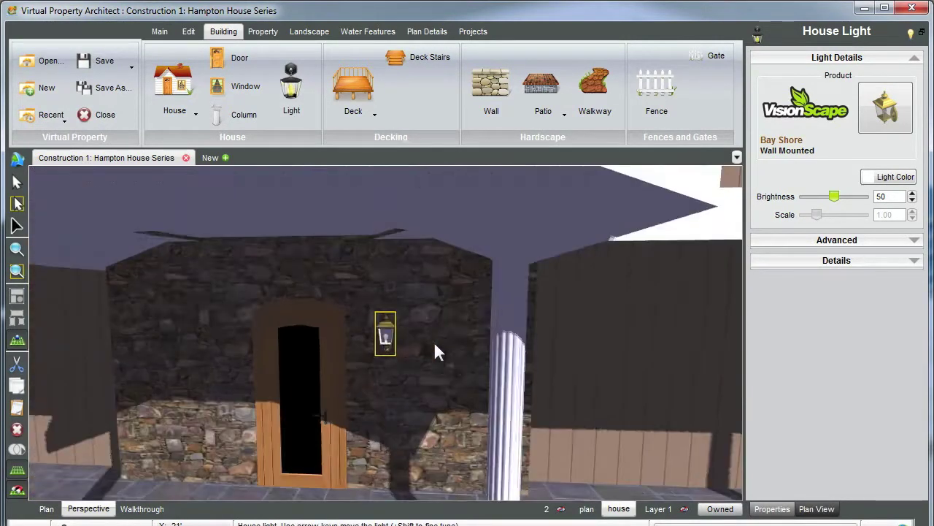
middle_click_drag(434, 342, 385, 350)
scroll(403, 345, "down", 4)
scroll(385, 349, "down", 2)
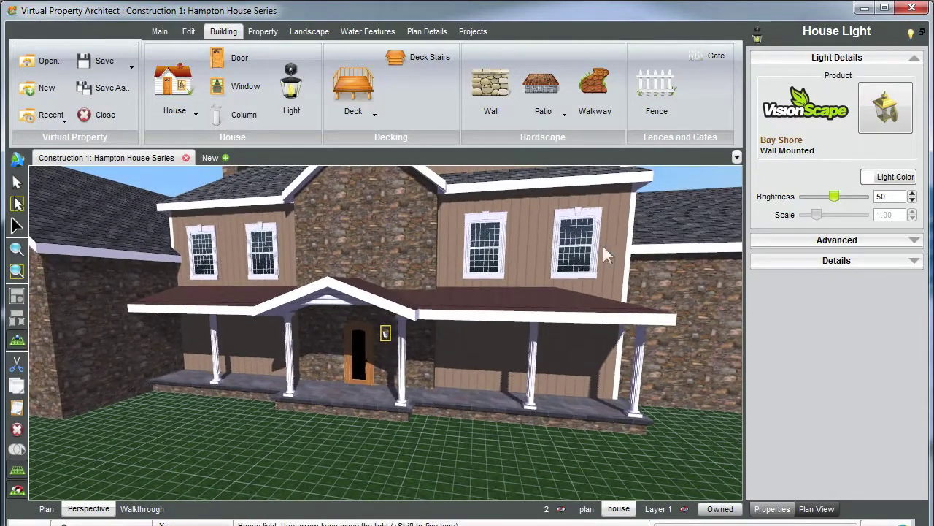
Step: Set the time of day to late evening to view the entry light in the dark
left_click(189, 31)
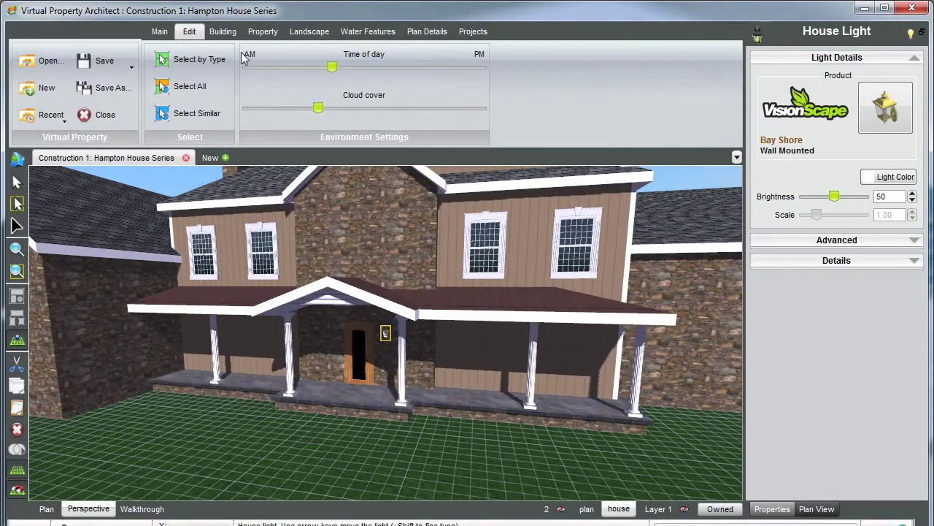
left_click_drag(333, 66, 481, 88)
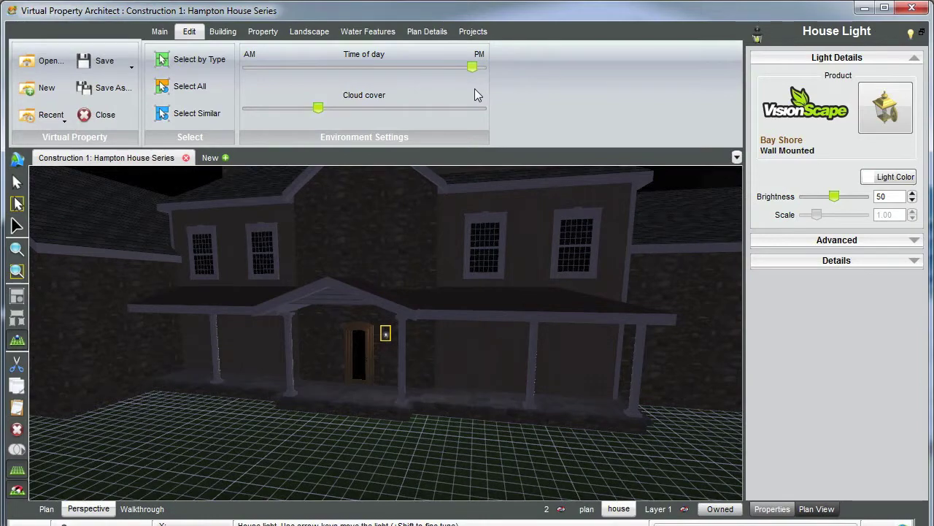
scroll(354, 447, "up", 5)
middle_click_drag(358, 445, 389, 455)
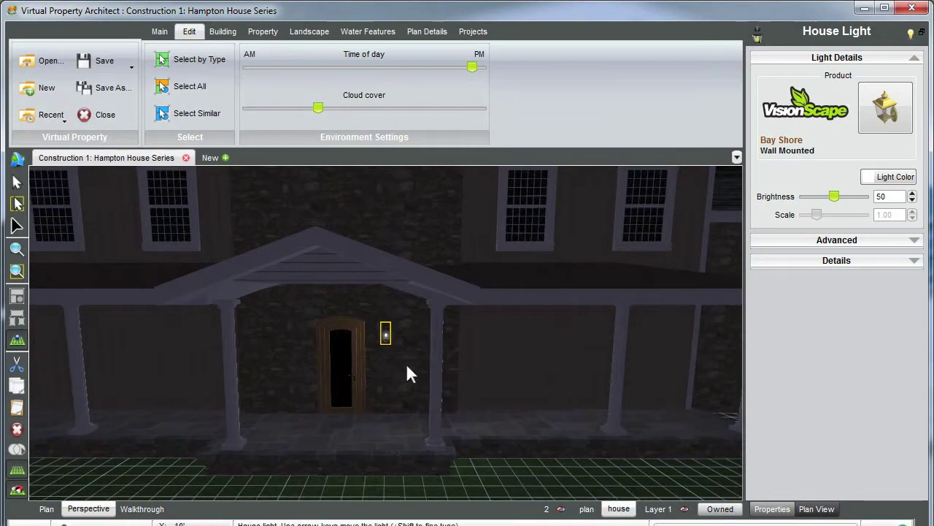
Step: Raise the entry light's brightness to 100, open its advanced options and view its effect on the porch
left_click_drag(838, 195, 861, 204)
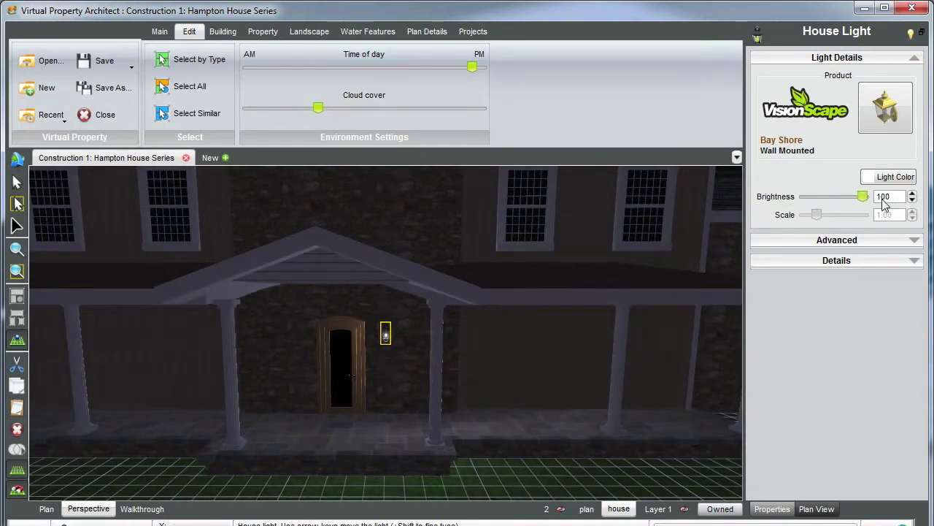
scroll(507, 331, "down", 3)
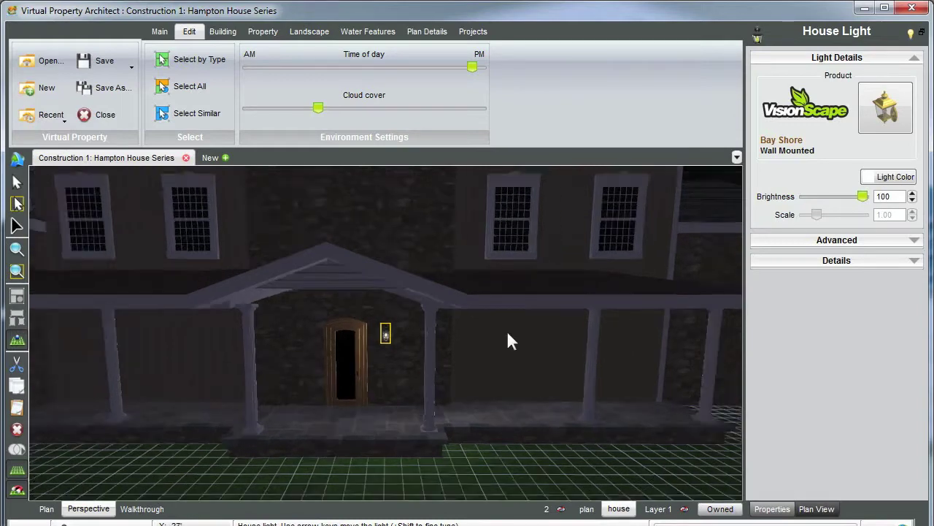
left_click(814, 241)
middle_click_drag(592, 340, 540, 340)
scroll(450, 344, "down", 2)
middle_click_drag(450, 345, 460, 350)
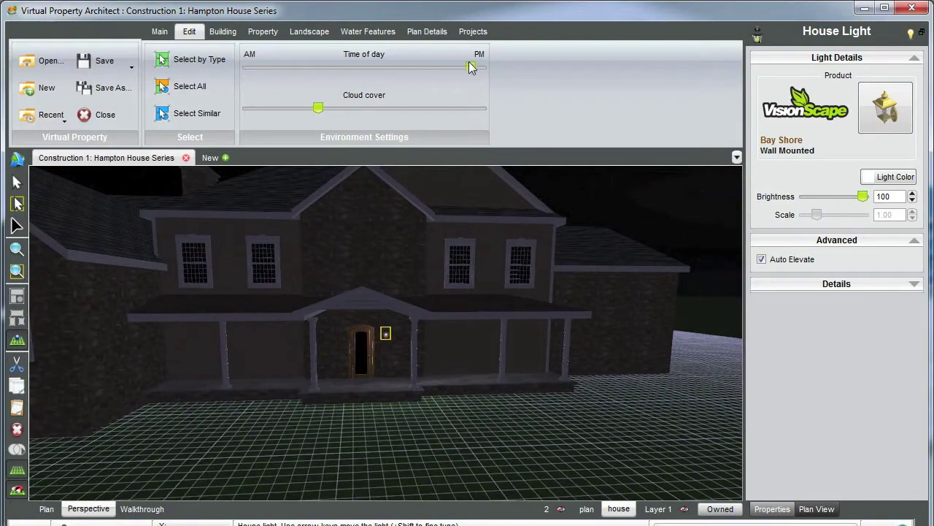
Step: Return the time of day to shortly before midday and deselect the entry light
left_click_drag(469, 67, 341, 74)
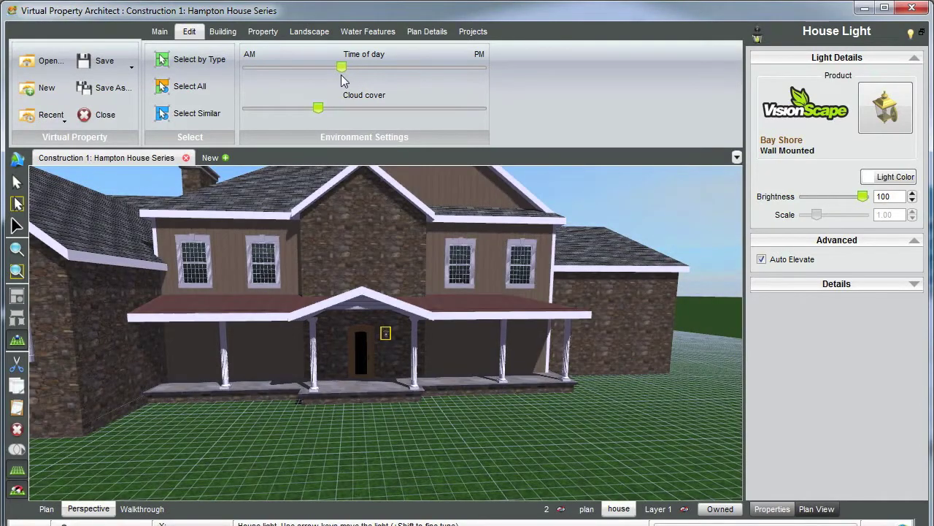
scroll(438, 351, "down", 1)
left_click(702, 217)
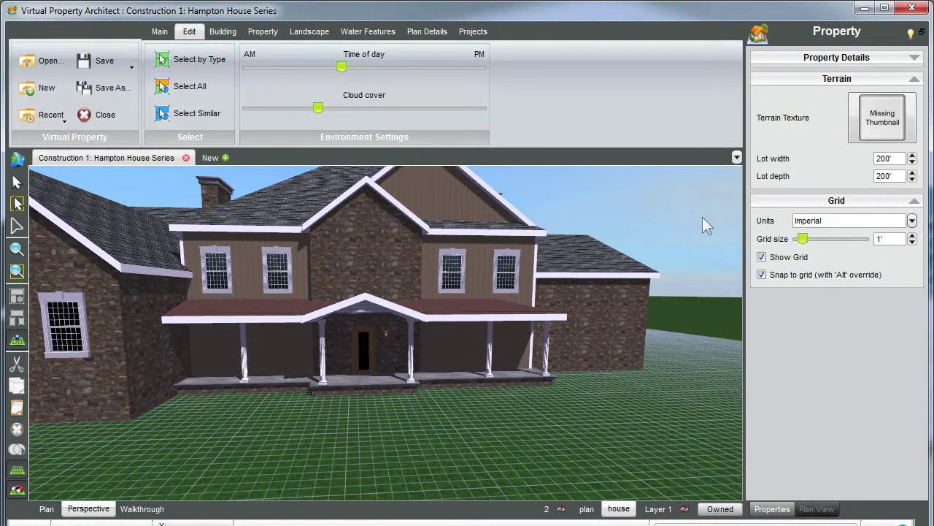
Step: Hide the ground grid and view the finished house from the front and side
middle_click_drag(476, 333, 420, 324)
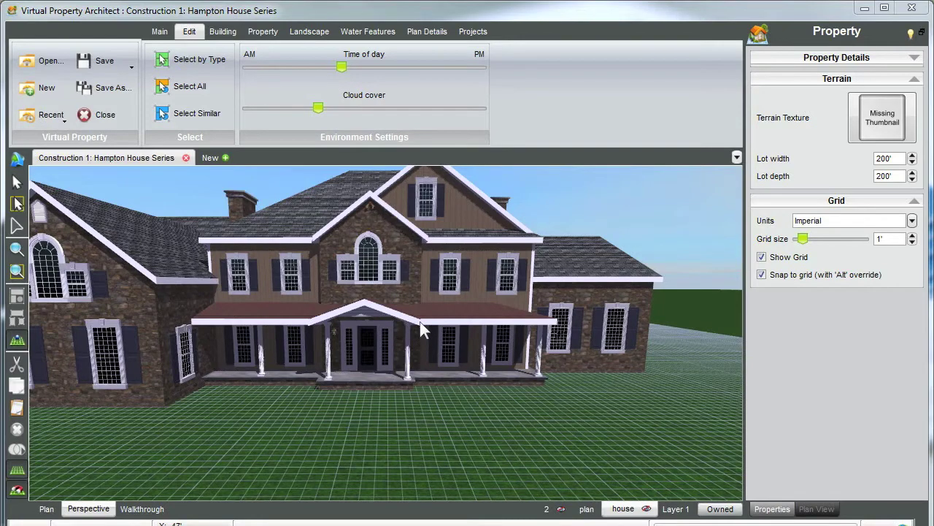
middle_click_drag(420, 319, 429, 349)
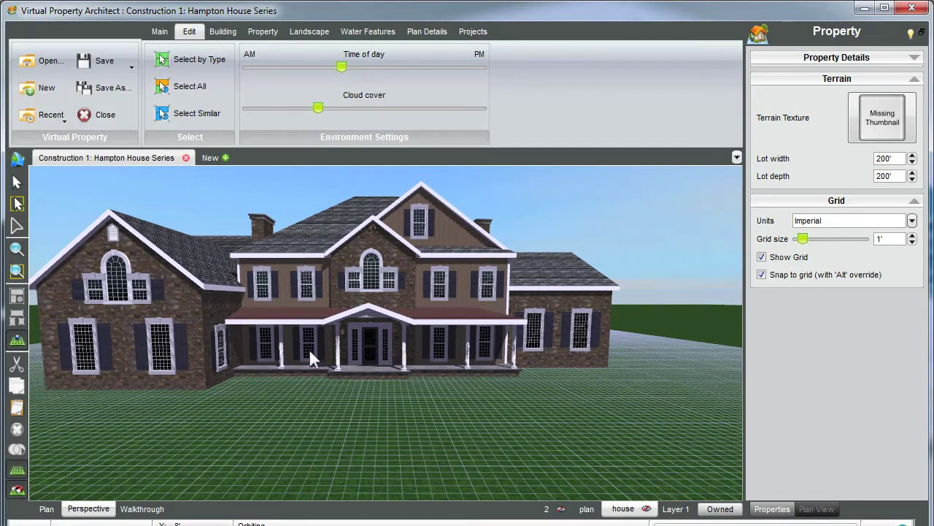
left_click(16, 469)
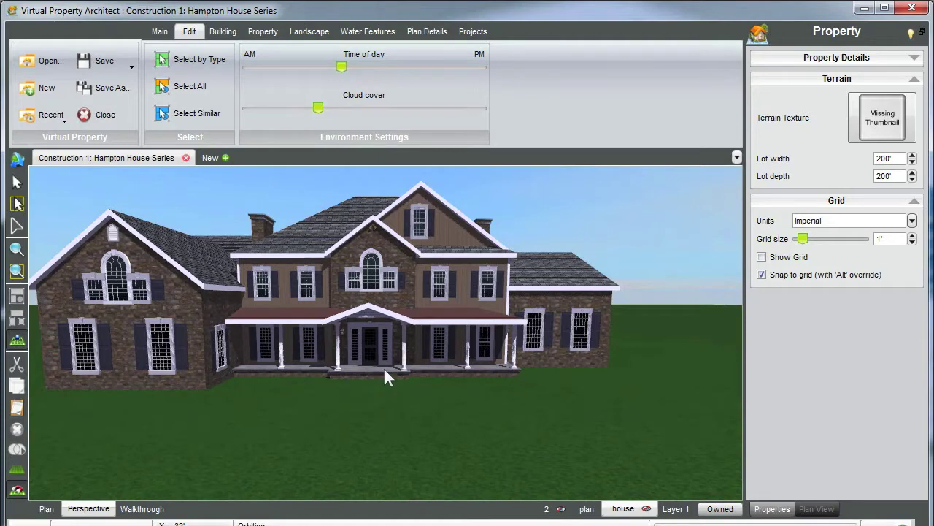
middle_click_drag(376, 356, 348, 362)
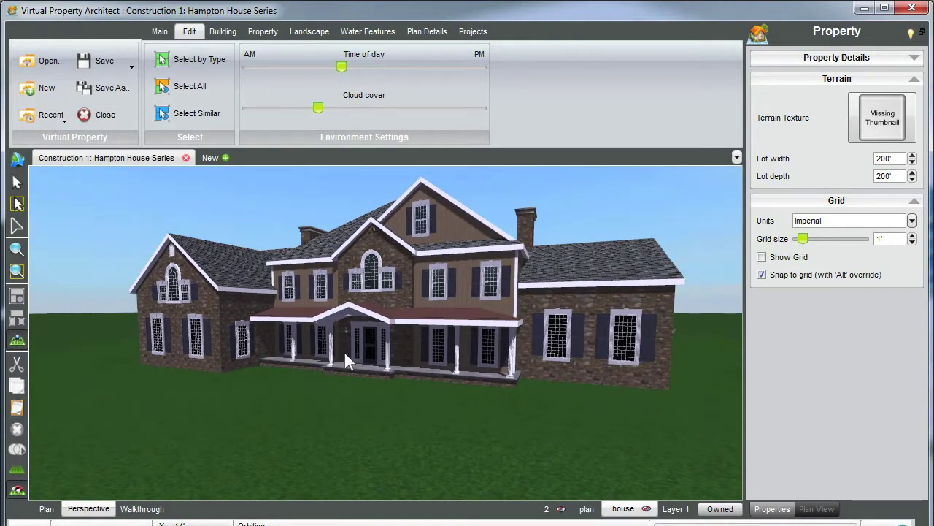
key("Left")
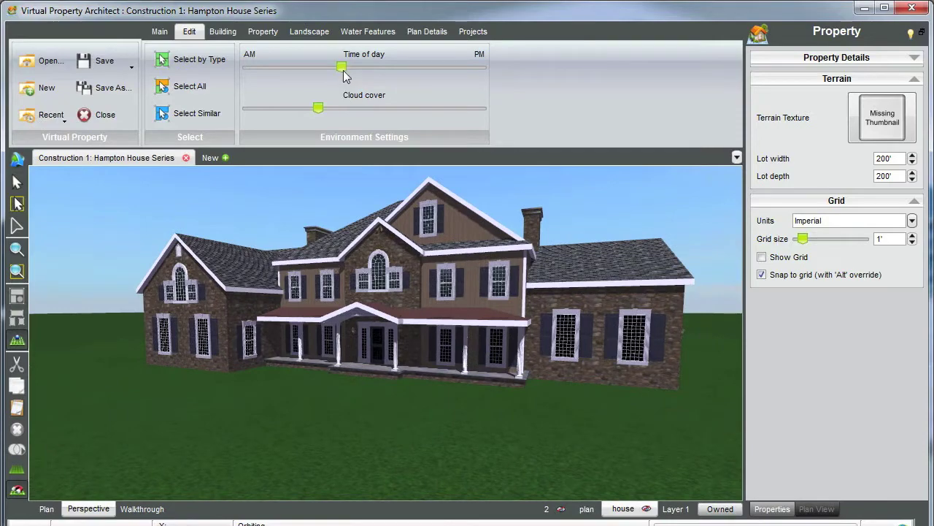
Step: Shift the time of day slightly earlier, and create and upload a perspective screenshot of the house front named "Progress Windows"
mouse_move(344, 73)
left_mouse_down()
mouse_move(375, 67)
mouse_move(321, 69)
mouse_move(337, 71)
left_mouse_up()
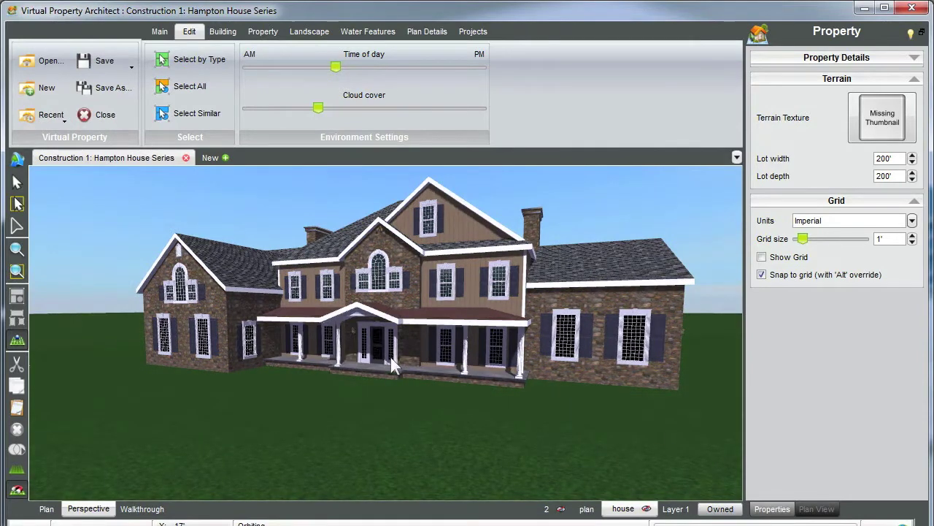
middle_click_drag(392, 357, 394, 363)
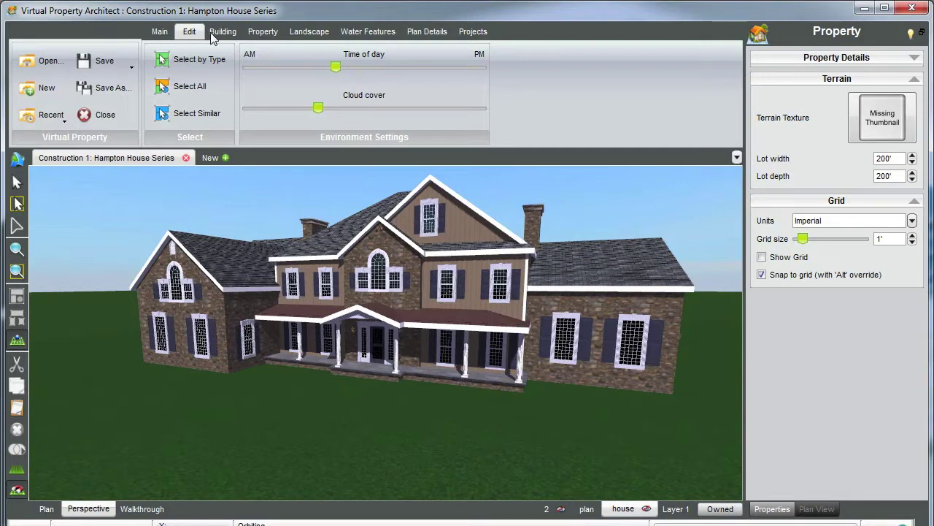
left_click(161, 32)
left_click(394, 86)
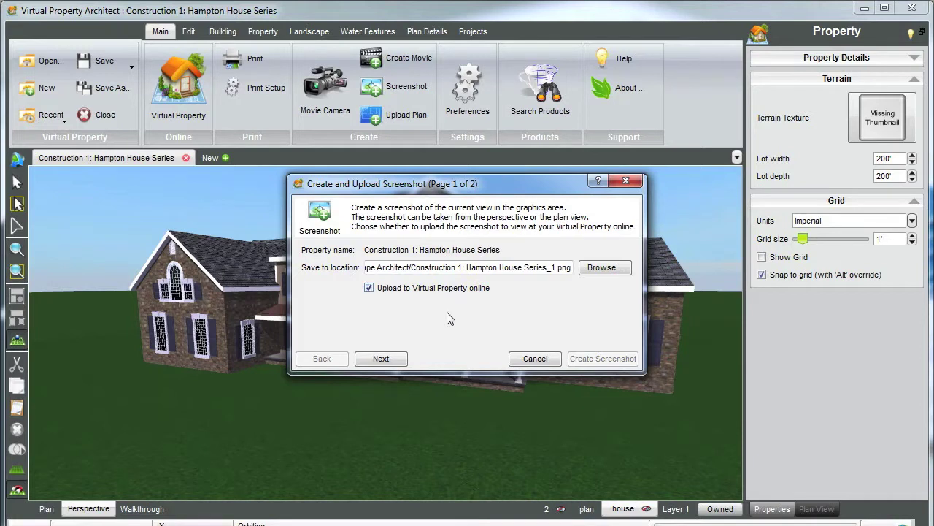
left_click(381, 359)
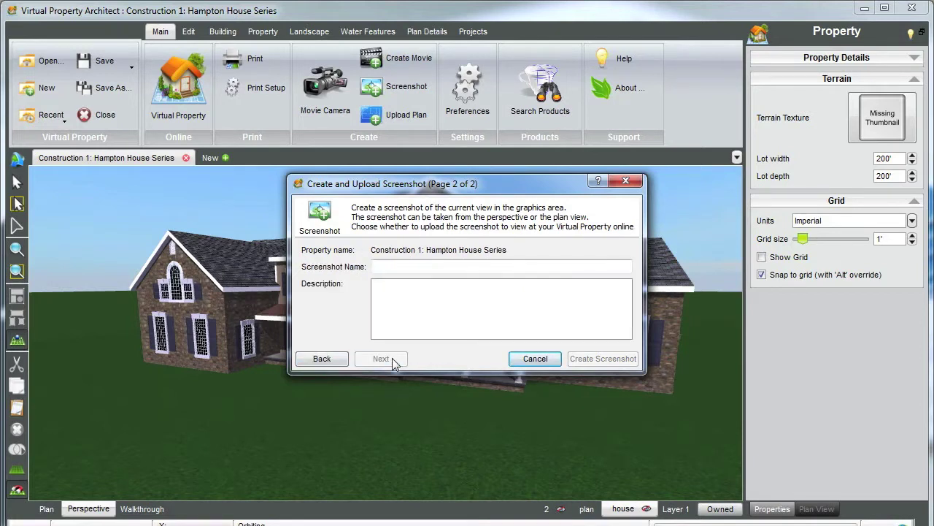
left_click(394, 267)
type("Progress")
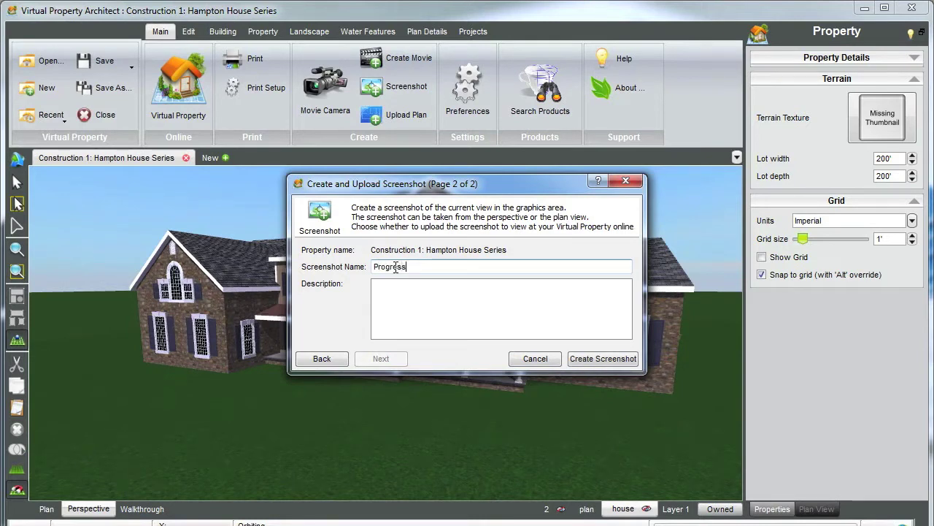
type(" Windows")
left_click(604, 360)
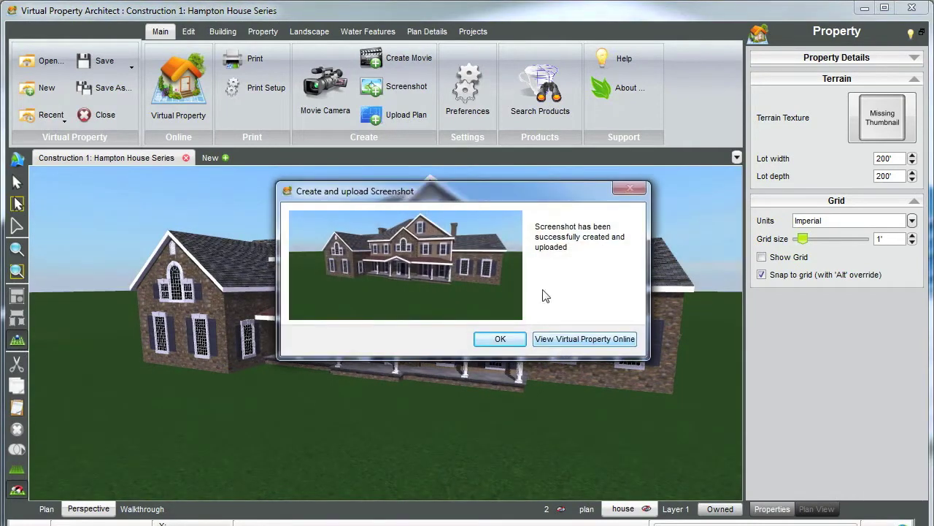
left_click(500, 340)
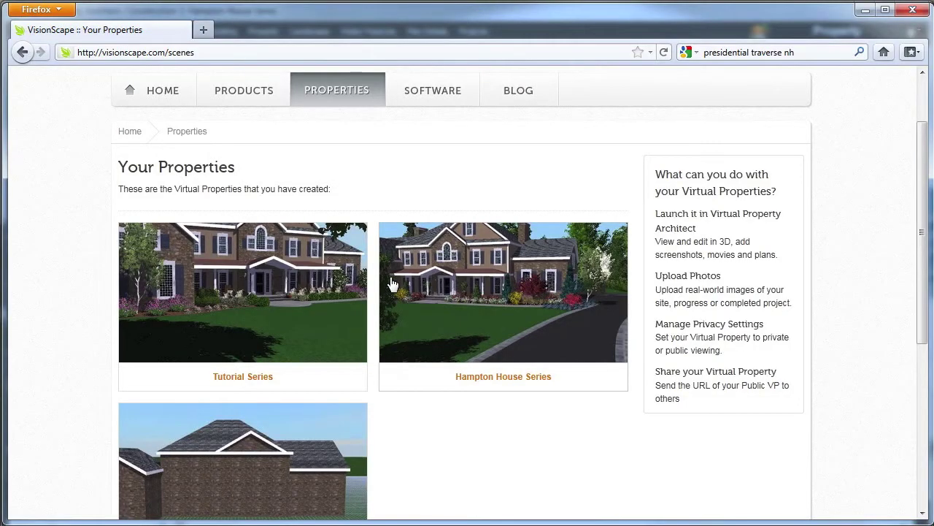
Step: In Firefox, open the Construction 1: Hampton House Series property on the VisionScape site and display its Progress Windows screenshot
scroll(409, 181, "up", 2)
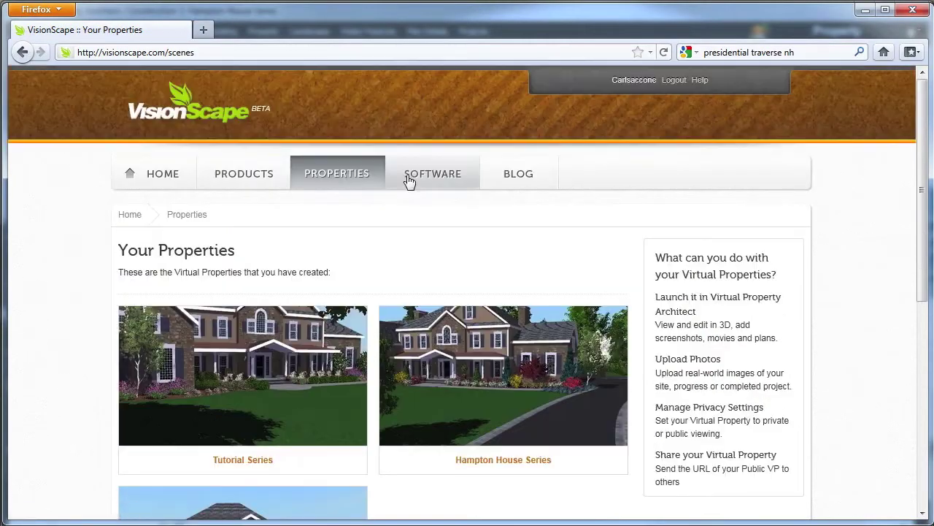
scroll(406, 184, "down", 3)
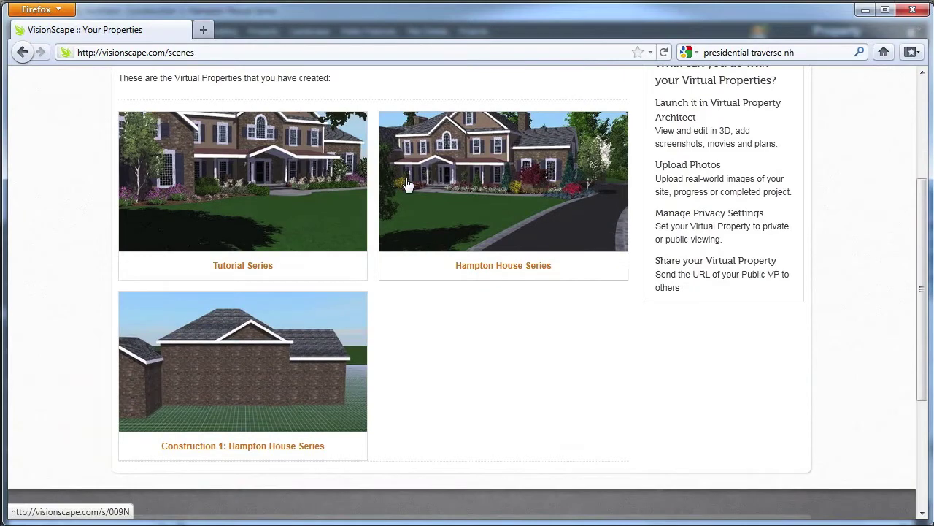
left_click(303, 375)
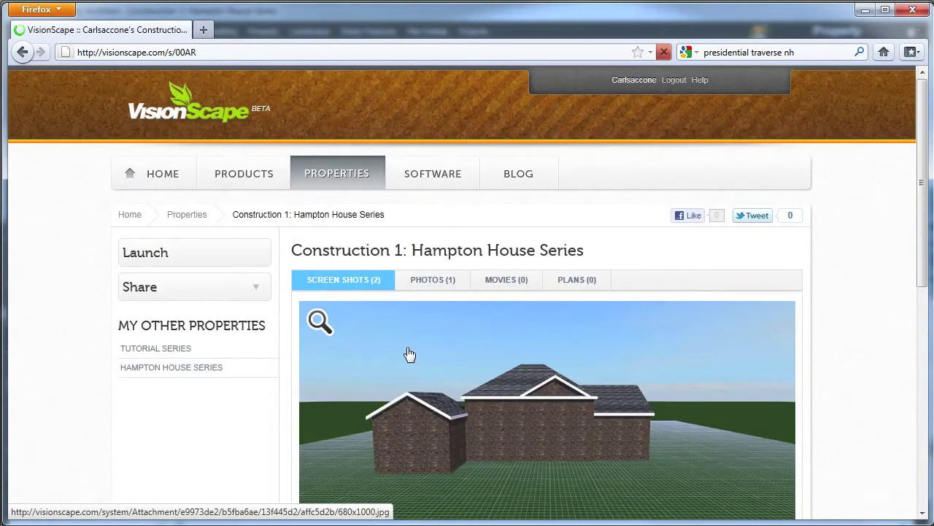
scroll(403, 350, "down", 3)
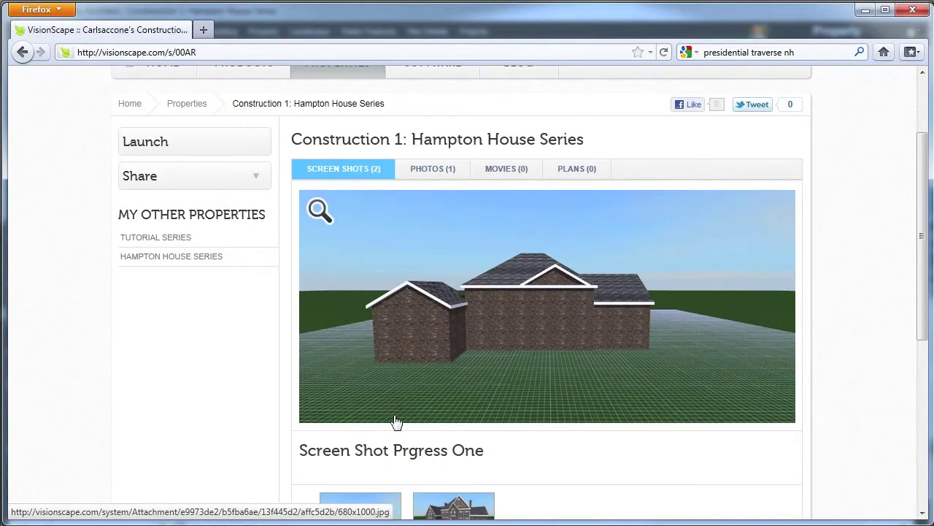
scroll(396, 419, "down", 2)
scroll(397, 416, "down", 1)
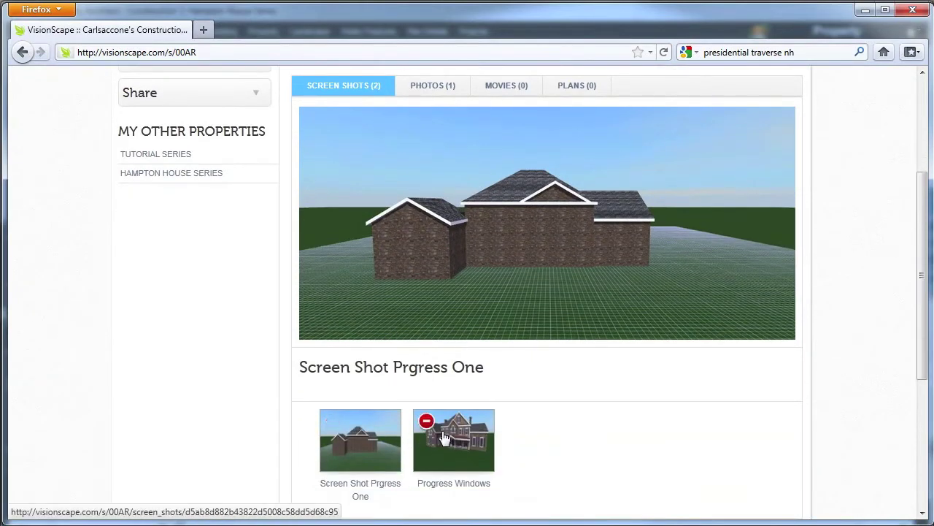
left_click(432, 429)
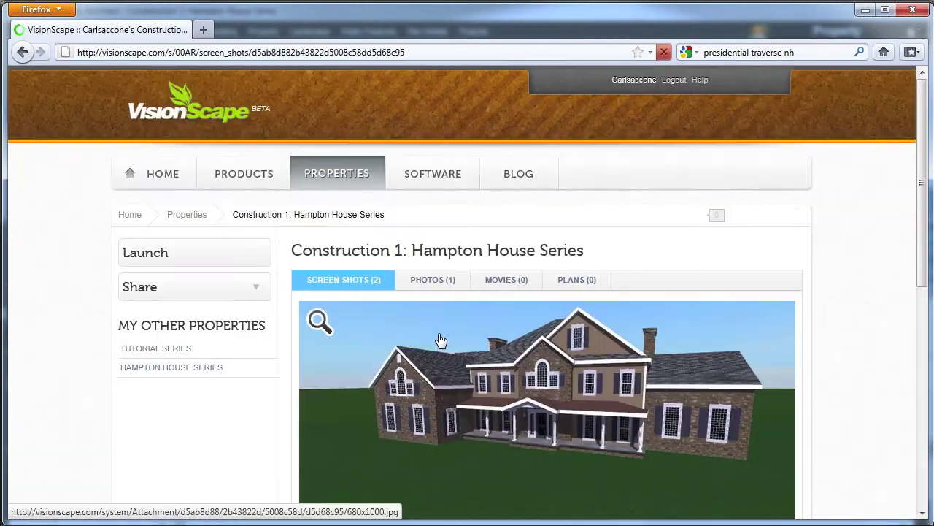
Step: Open the enlarged screenshot viewer, close it and display the Progress Windows screenshot on the property page again
scroll(440, 340, "down", 4)
left_click(442, 322)
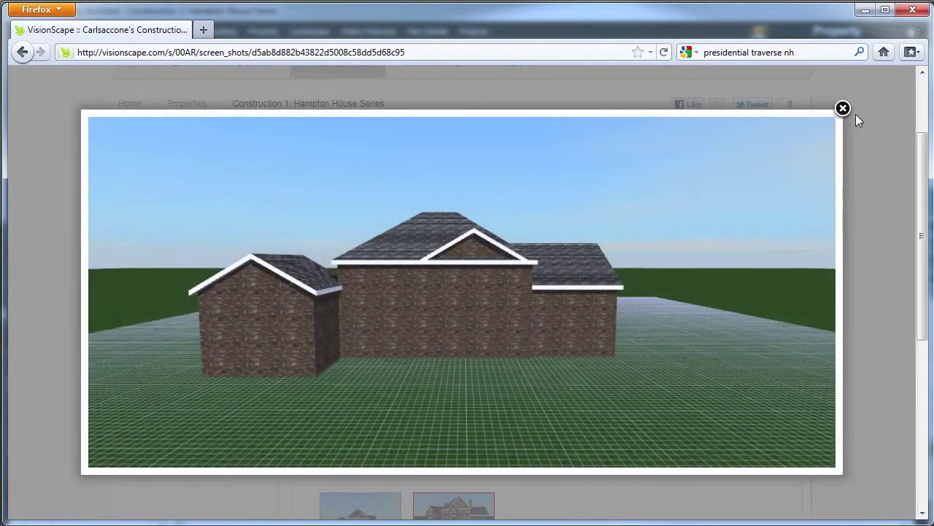
left_click(844, 109)
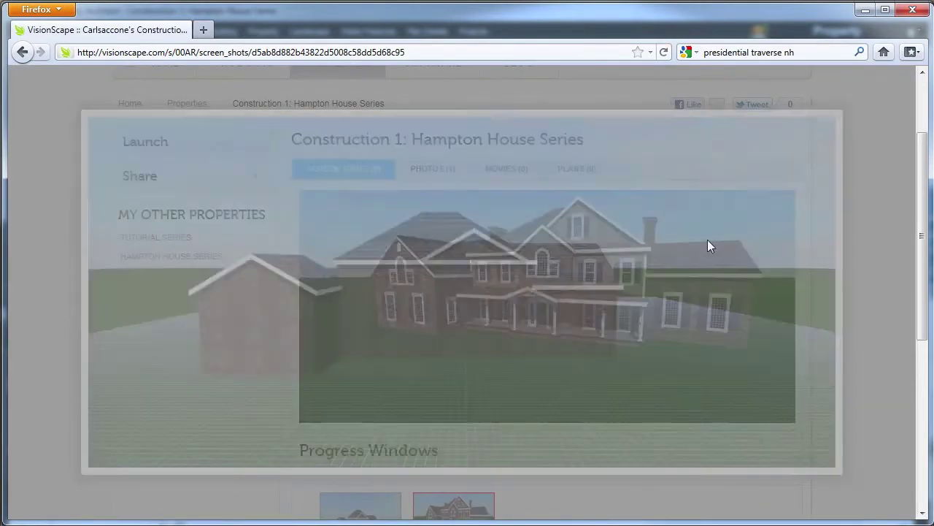
scroll(586, 294, "down", 1)
left_click(480, 404)
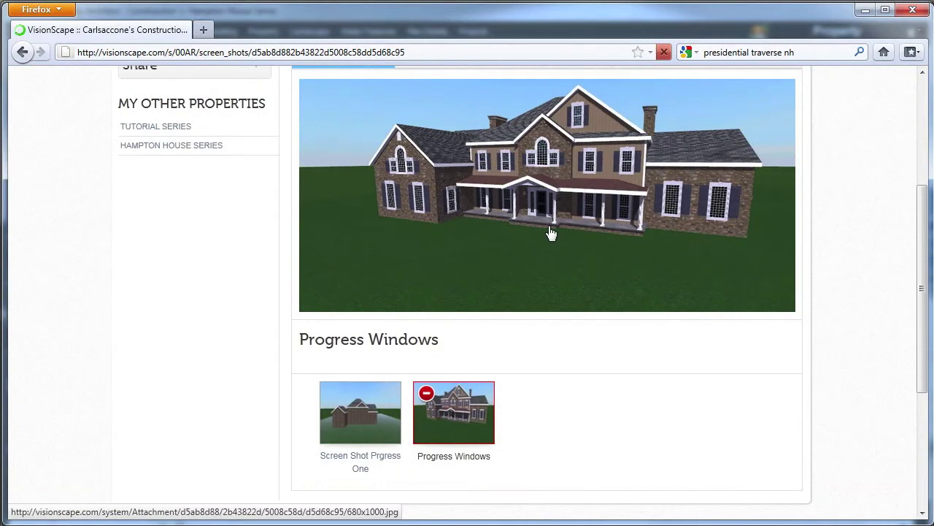
scroll(551, 232, "down", 2)
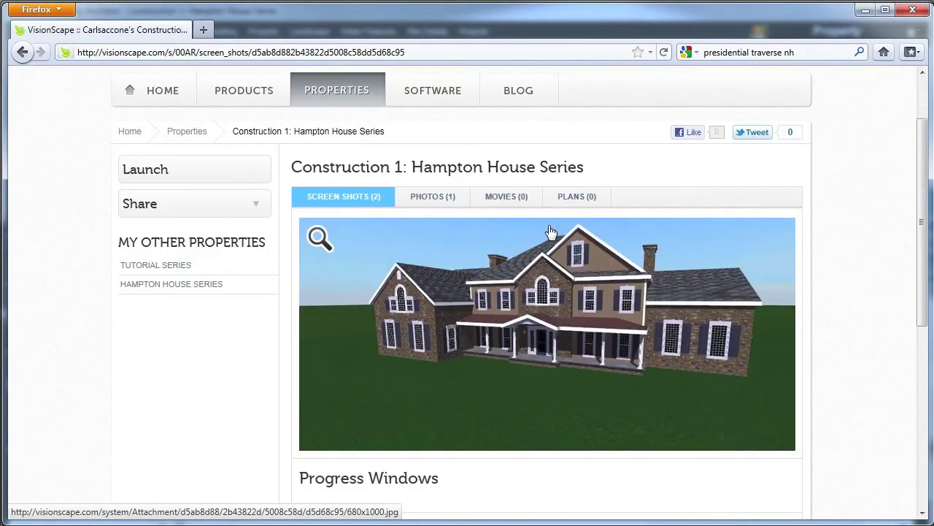